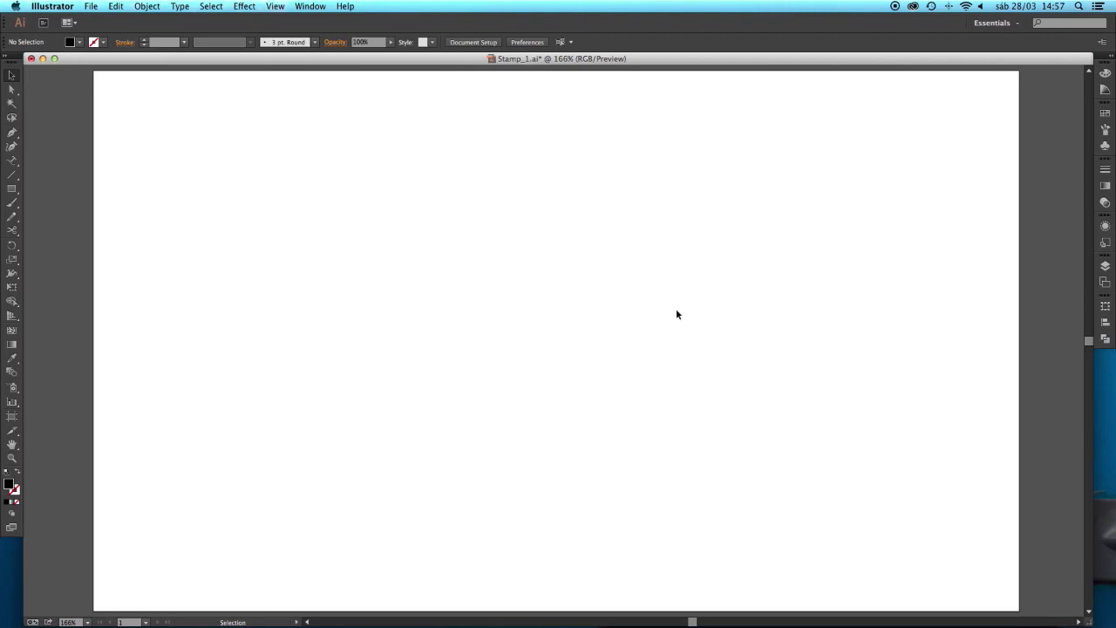
- Undo to restore the clean and grungy stamp artwork, then deselect it
{"action": "key", "text": "super+z"}
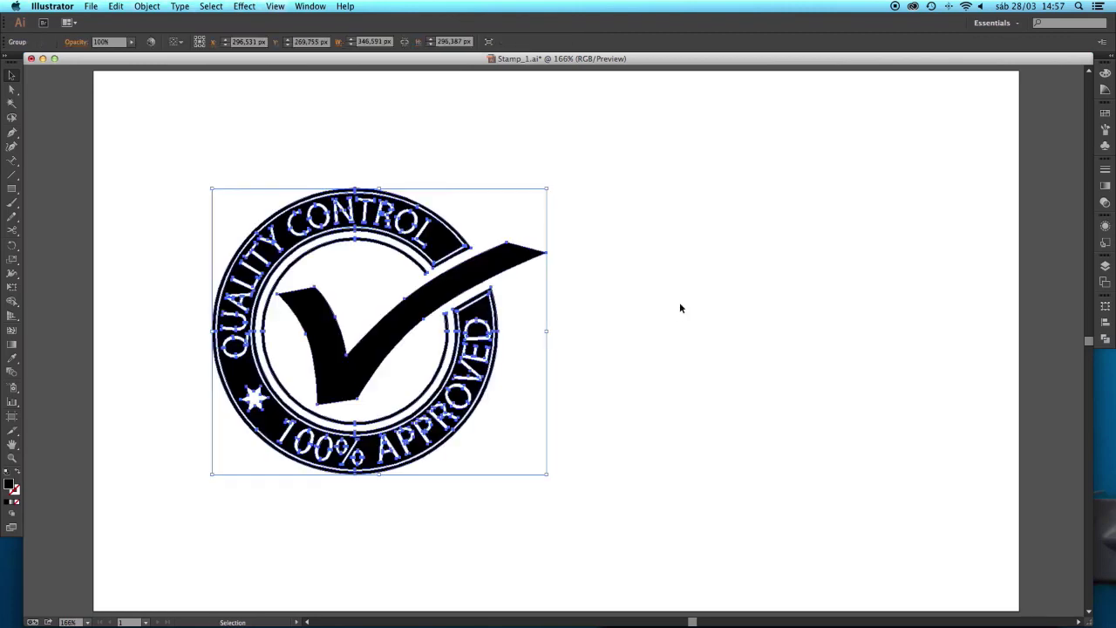
{"action": "left_click", "coordinate": [694, 282]}
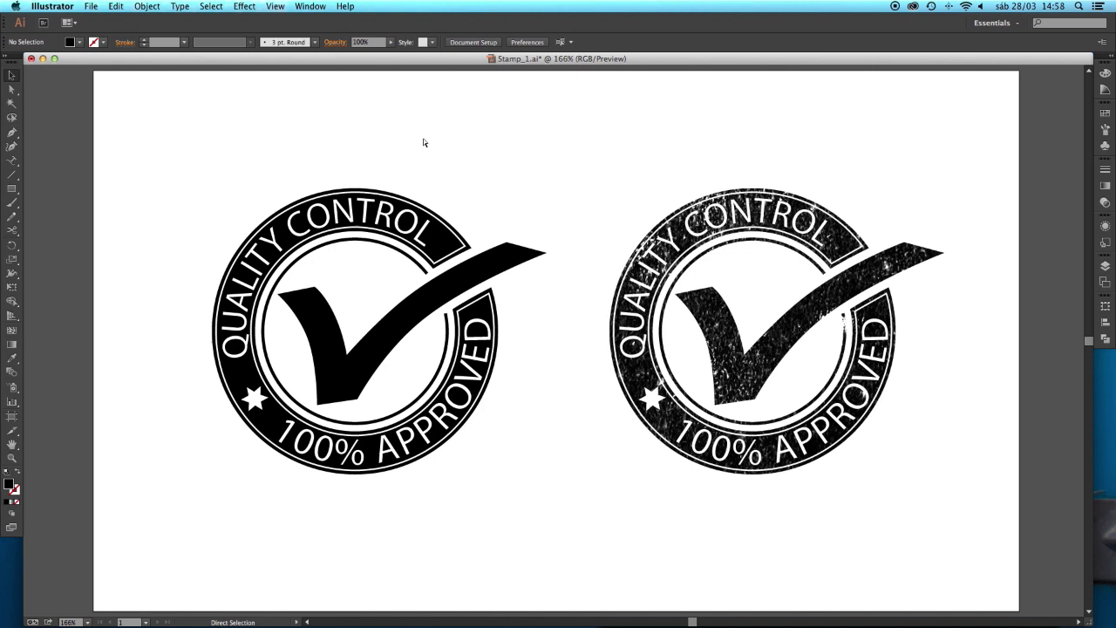
- Create a new Web-profile document named 'stamp' at 960 x 560 px
{"action": "key", "text": "super+n"}
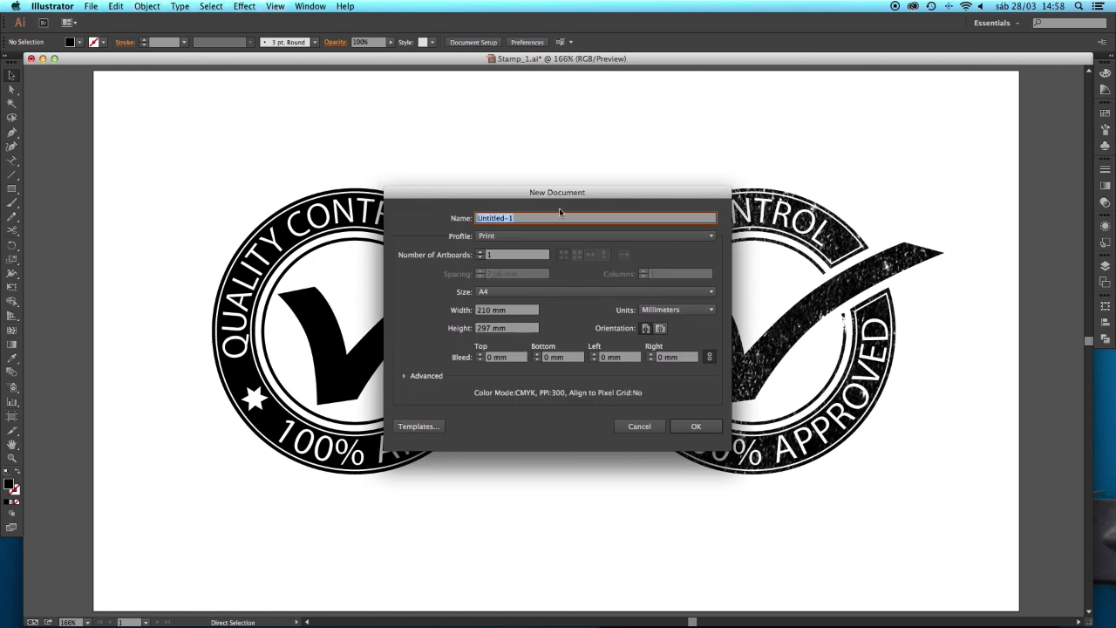
{"action": "type", "text": "stamp"}
{"action": "left_click", "coordinate": [512, 237]}
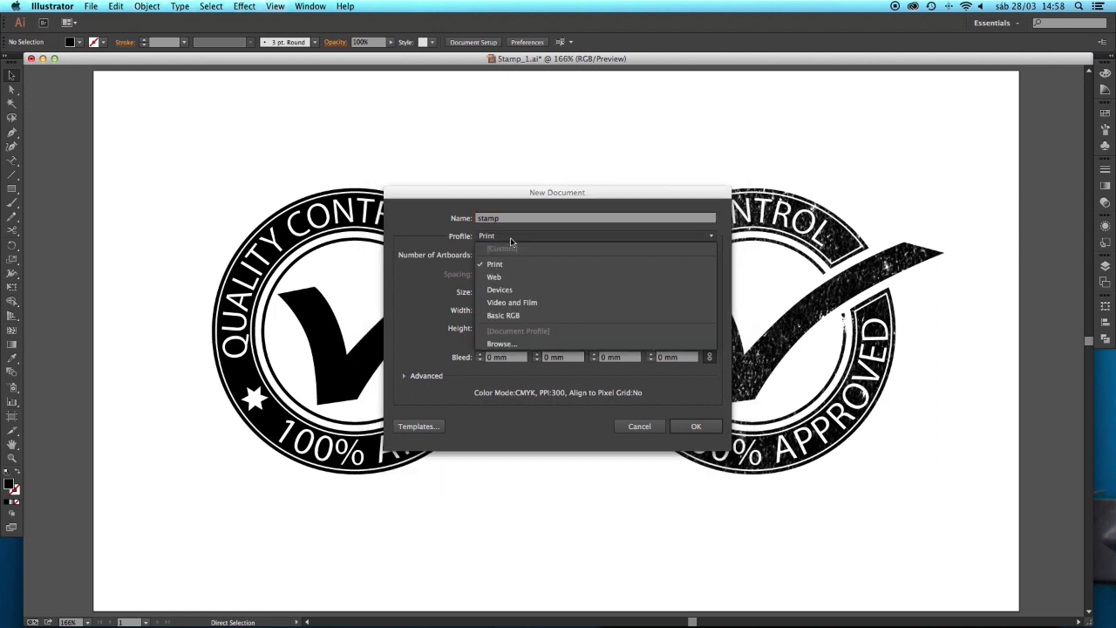
{"action": "left_click", "coordinate": [506, 275]}
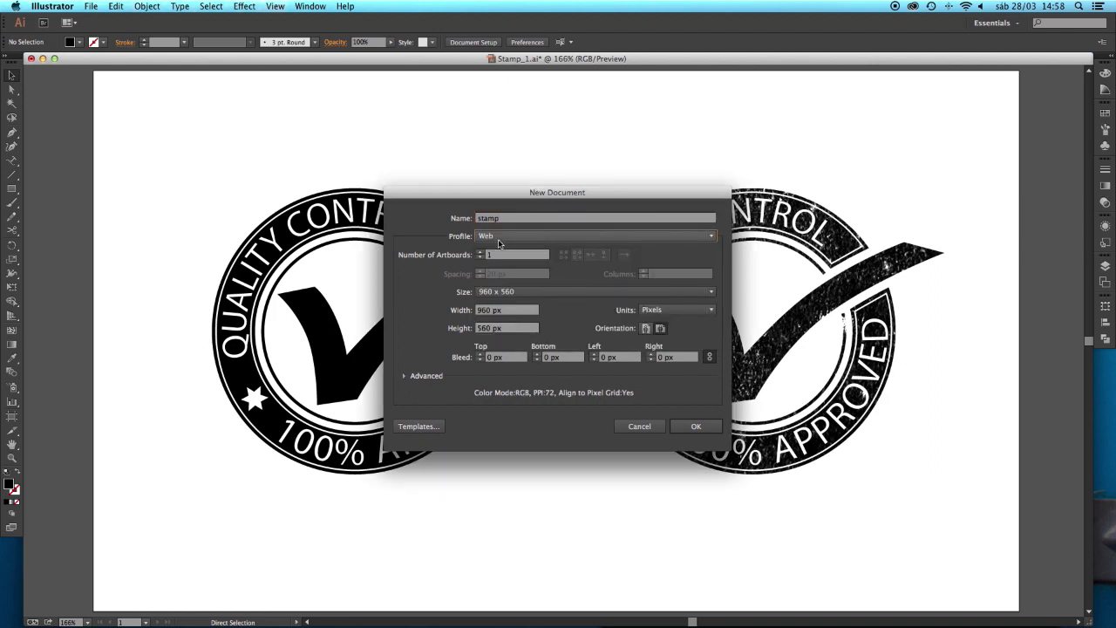
{"action": "left_click", "coordinate": [689, 428]}
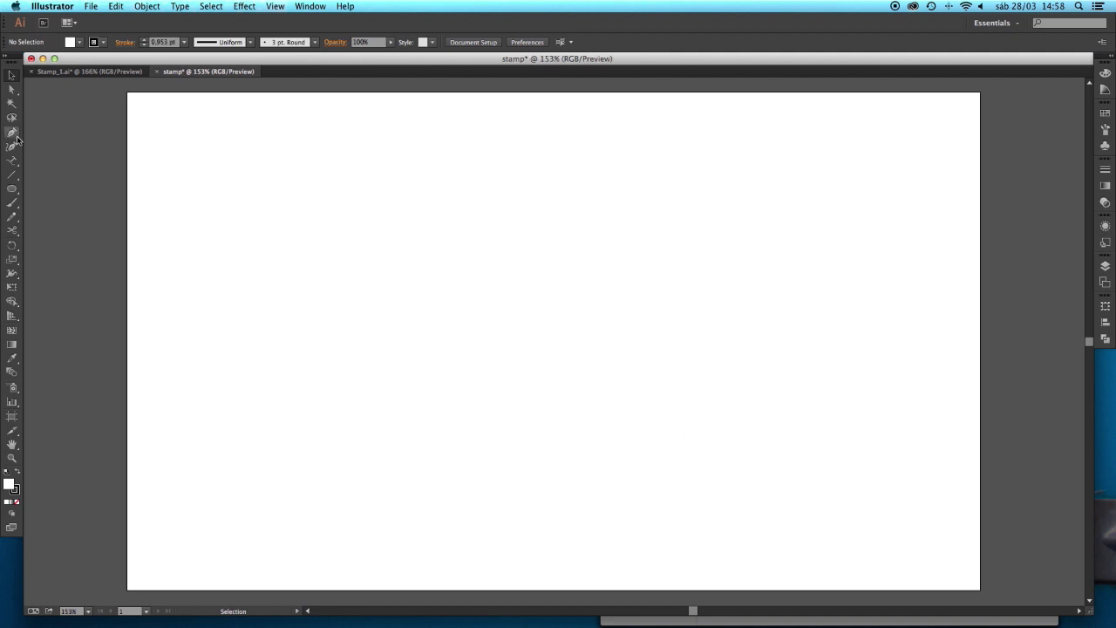
- Draw a large circle and repeat offset copies of it with Cmd+D
{"action": "left_click", "coordinate": [12, 188]}
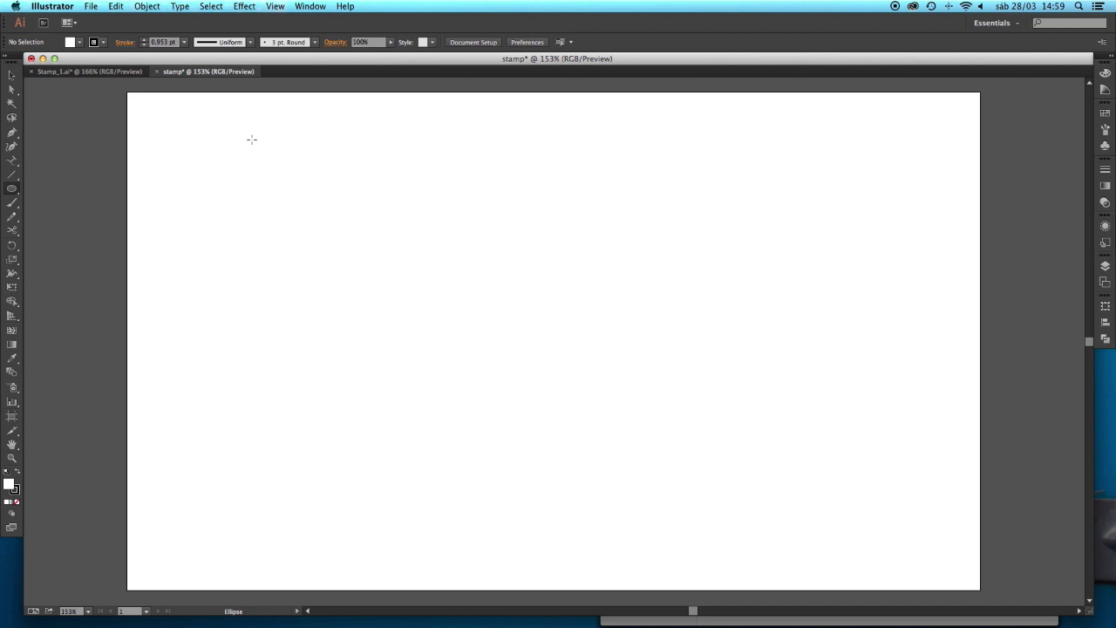
{"action": "left_click_drag", "start_coordinate": [251, 139], "coordinate": [668, 377]}
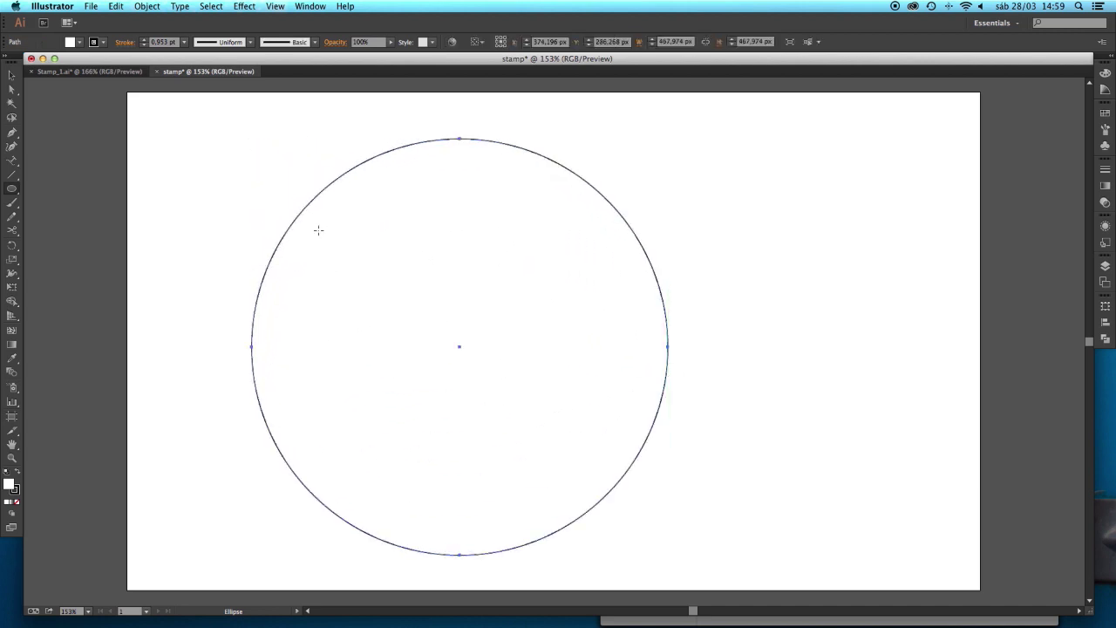
{"action": "left_click", "coordinate": [11, 75]}
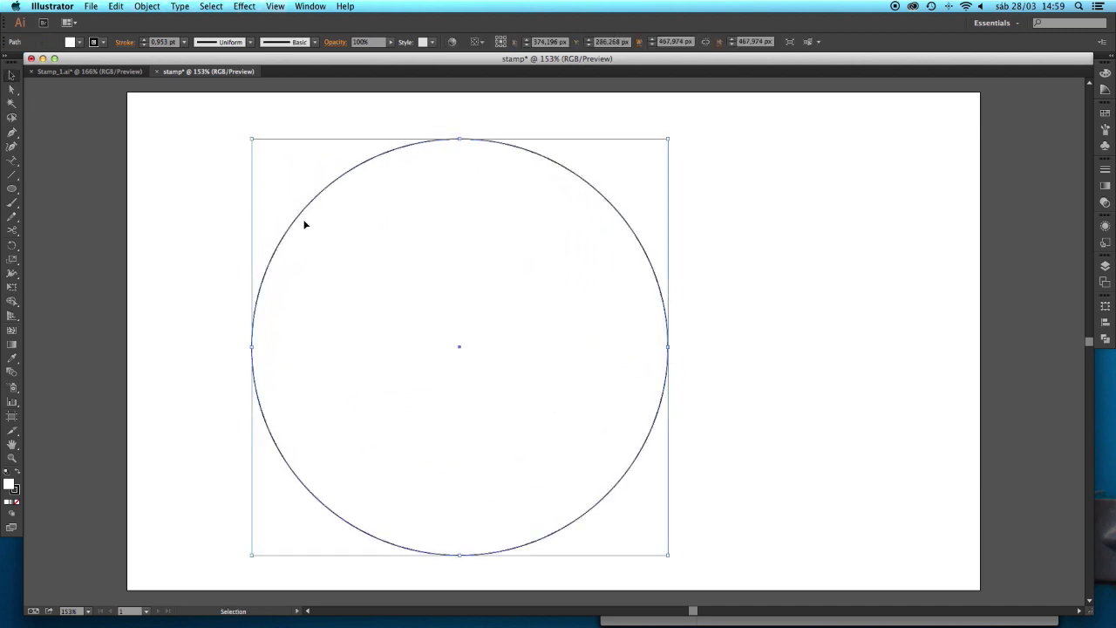
{"action": "left_click_drag", "start_coordinate": [295, 225], "coordinate": [305, 225]}
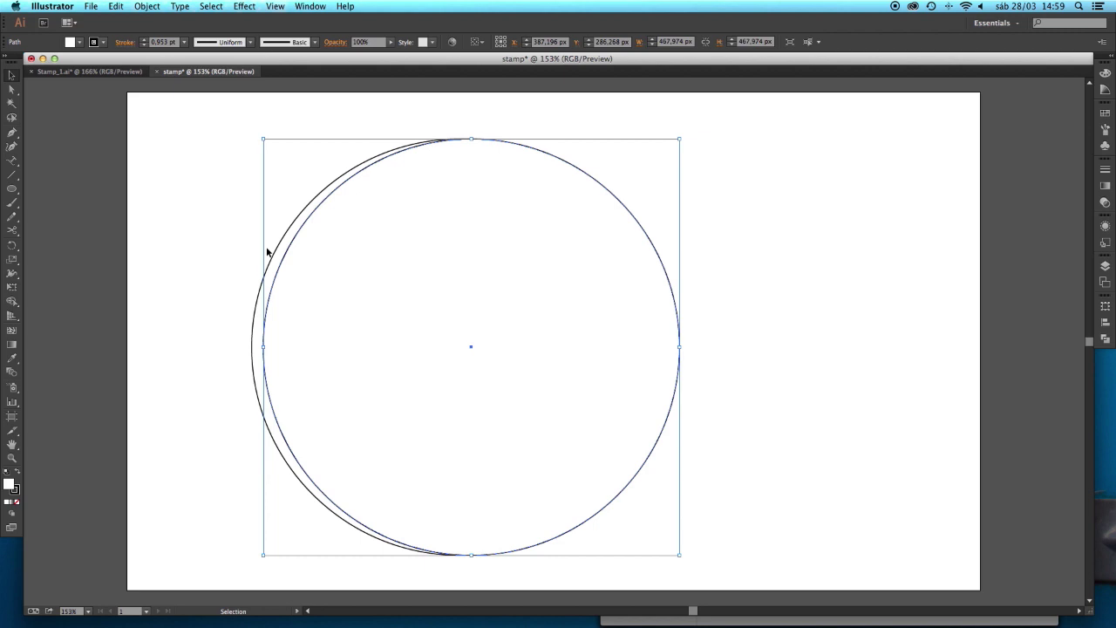
{"action": "key", "text": "a"}
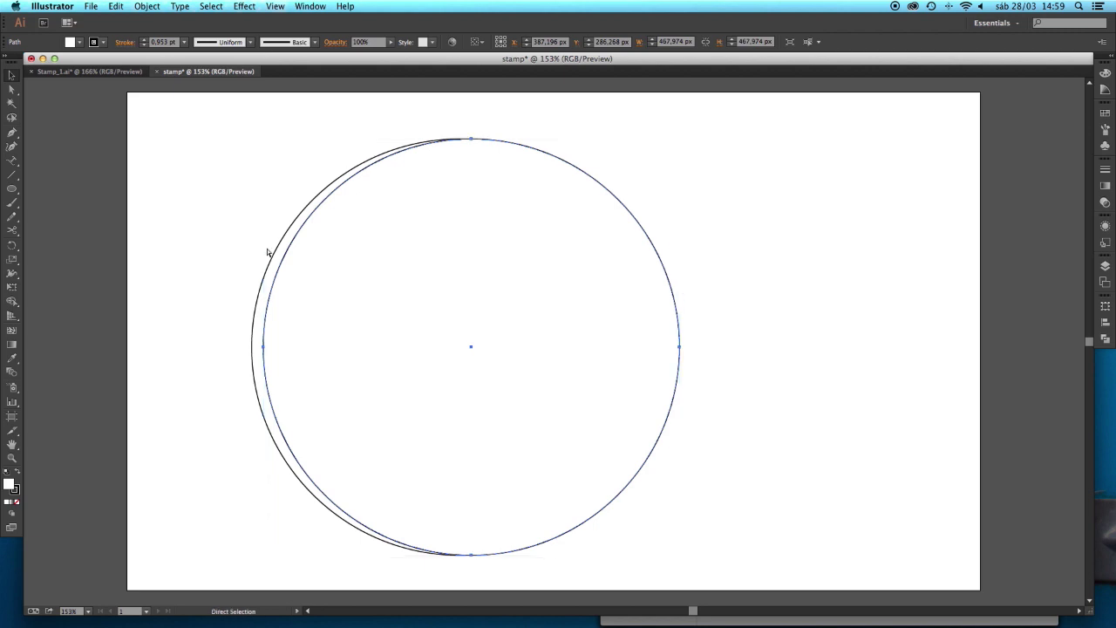
{"action": "key", "text": "super+d"}
{"action": "key", "text": "super+d"}
{"action": "key", "text": "super+d"}
{"action": "key", "text": "super+d"}
{"action": "key", "text": "super+d"}
{"action": "key", "text": "super+d"}
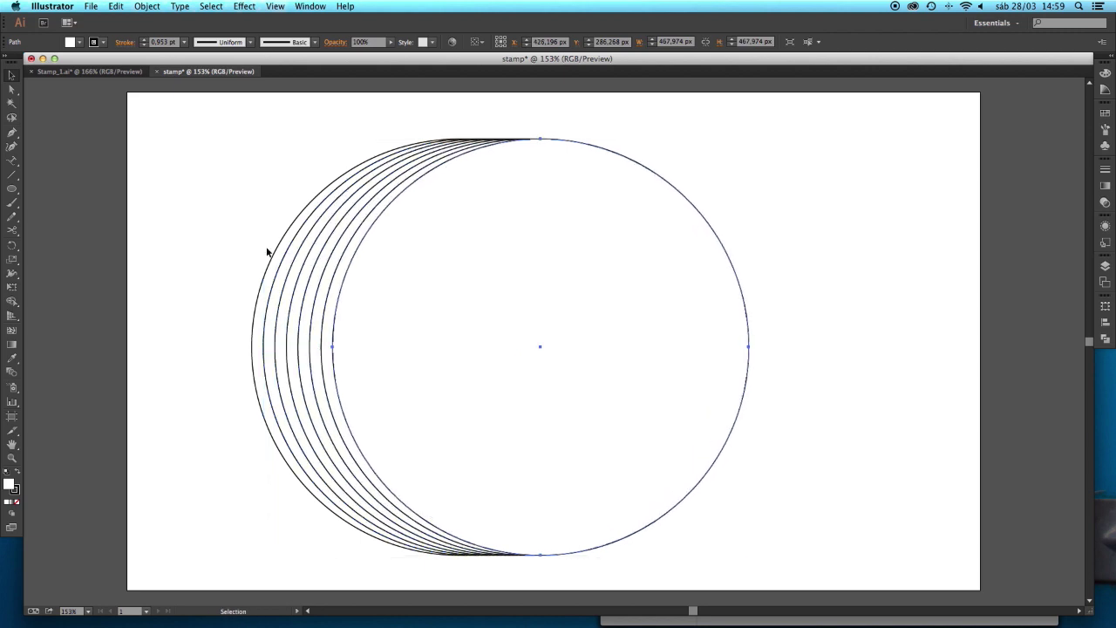
{"action": "key", "text": "v"}
- Scale several circle copies down to different sizes by their corner handles
{"action": "left_click_drag", "start_coordinate": [748, 139], "coordinate": [653, 218]}
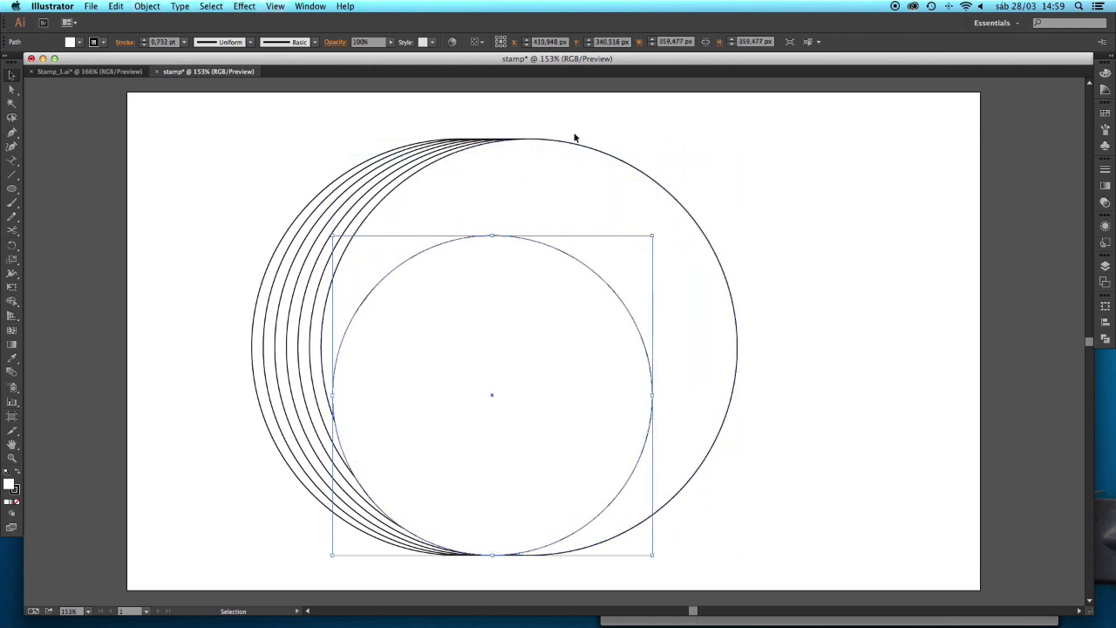
{"action": "left_click", "coordinate": [568, 140]}
{"action": "left_click_drag", "start_coordinate": [738, 139], "coordinate": [602, 155]}
{"action": "left_click_drag", "start_coordinate": [728, 138], "coordinate": [694, 170]}
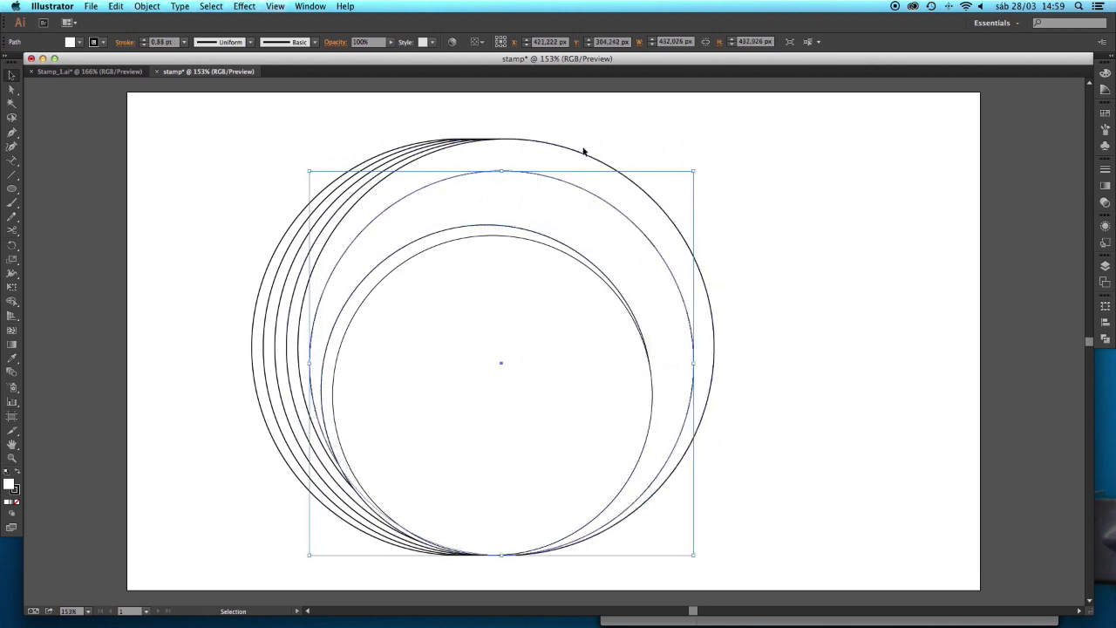
{"action": "left_click", "coordinate": [579, 154]}
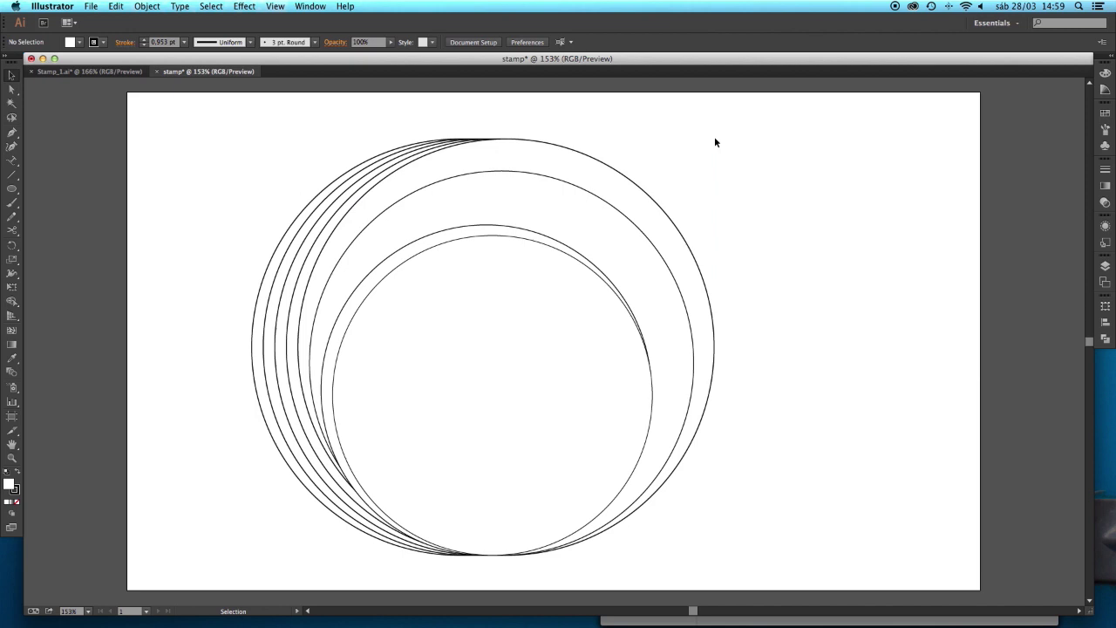
{"action": "left_click_drag", "start_coordinate": [716, 141], "coordinate": [558, 262]}
- Marquee-select every circle and apply Horizontal and Vertical Align Center
{"action": "left_click", "coordinate": [391, 156]}
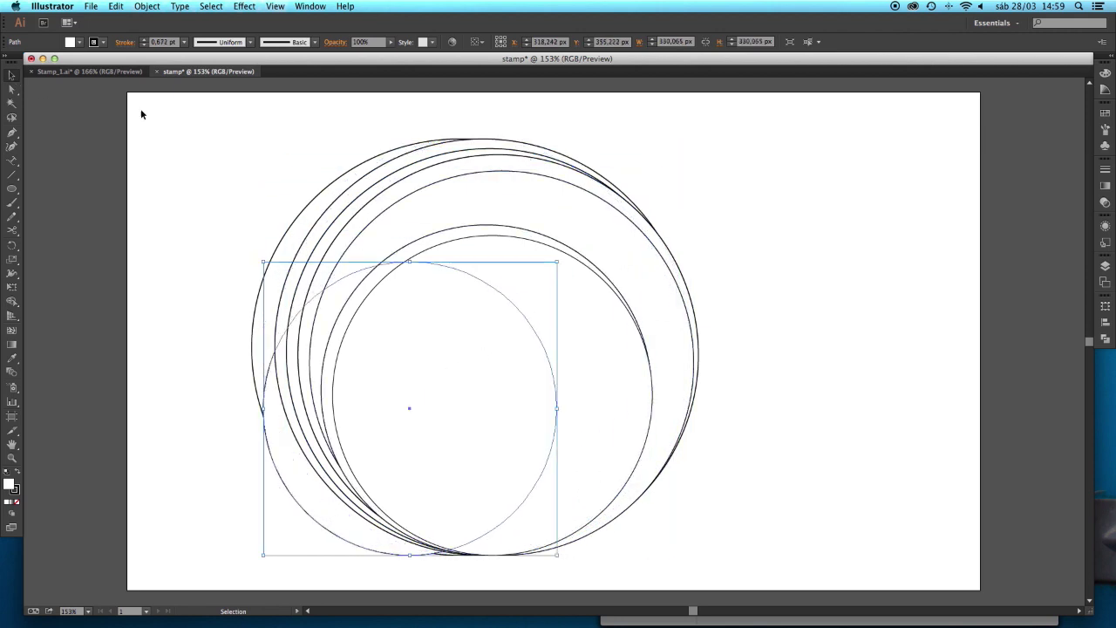
{"action": "left_click_drag", "start_coordinate": [208, 118], "coordinate": [815, 573]}
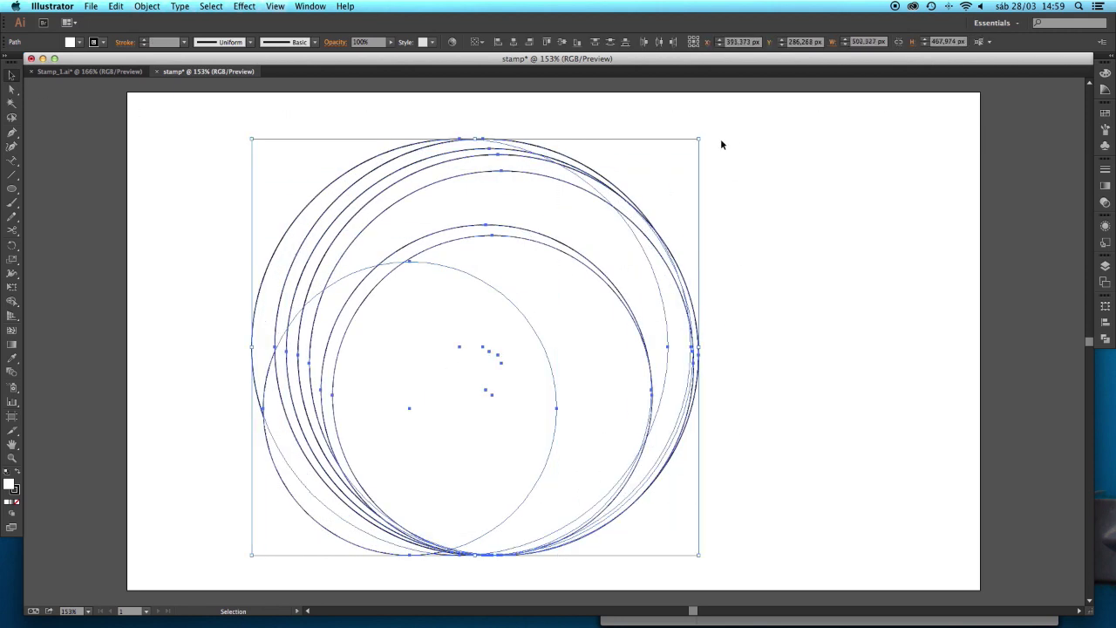
{"action": "left_click", "coordinate": [514, 42]}
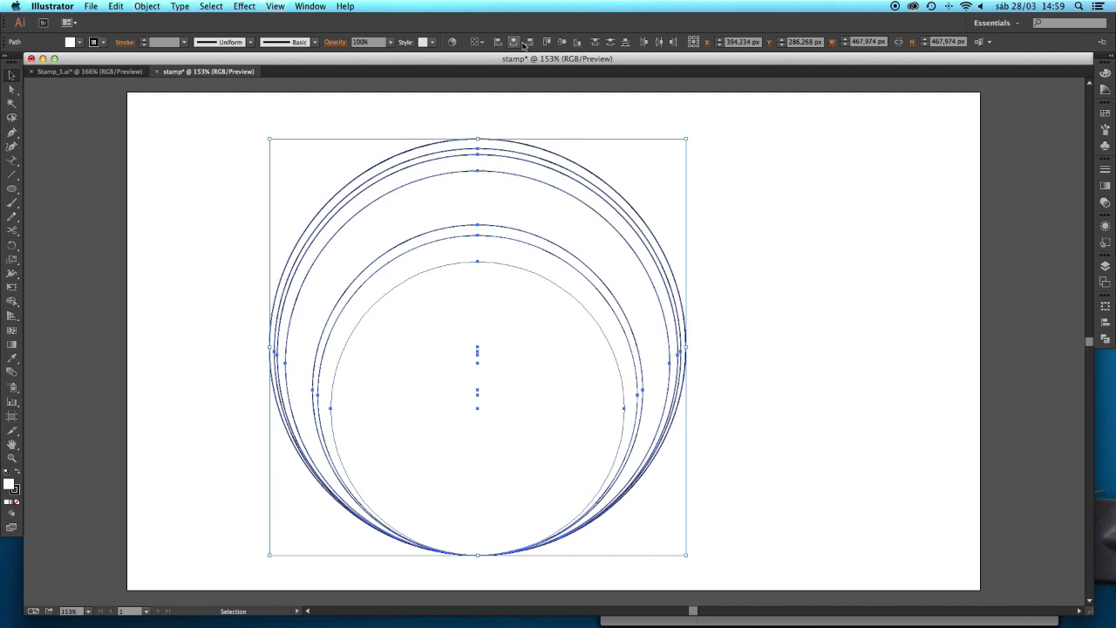
{"action": "left_click", "coordinate": [564, 42]}
{"action": "left_click", "coordinate": [557, 119]}
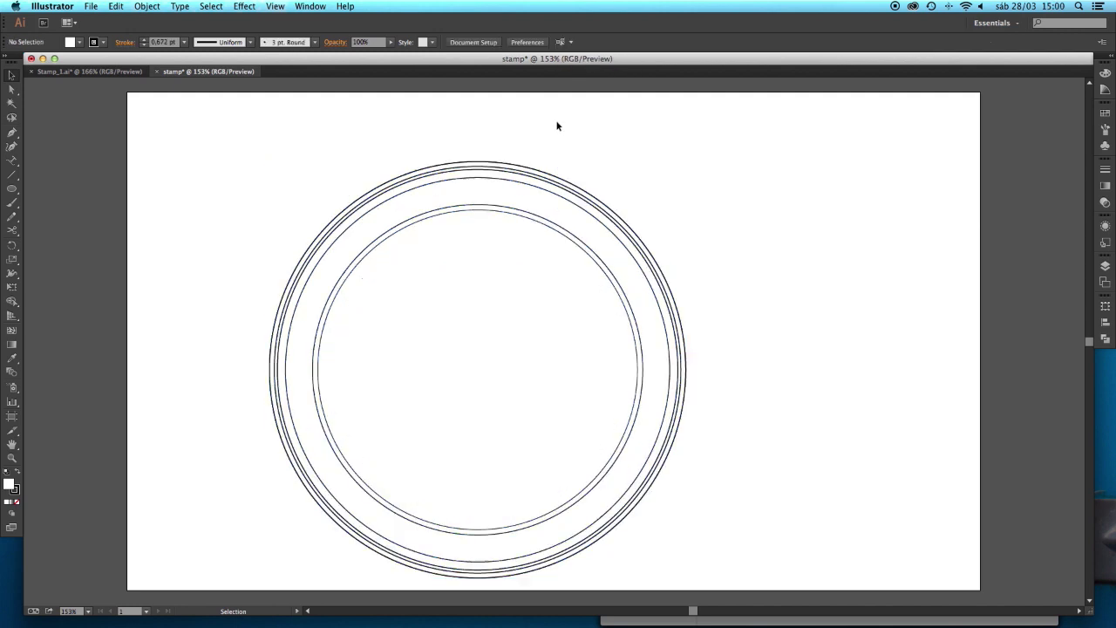
{"action": "left_click_drag", "start_coordinate": [794, 407], "coordinate": [541, 314]}
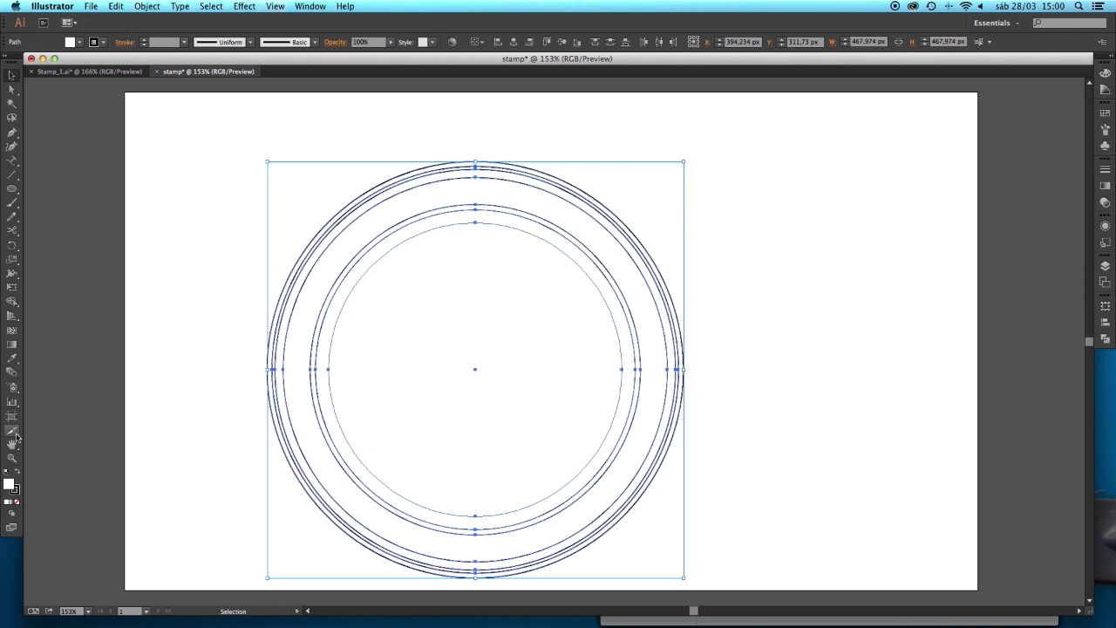
- Remove the circles' white fill and give two inner circles magenta strokes
{"action": "left_click", "coordinate": [15, 502]}
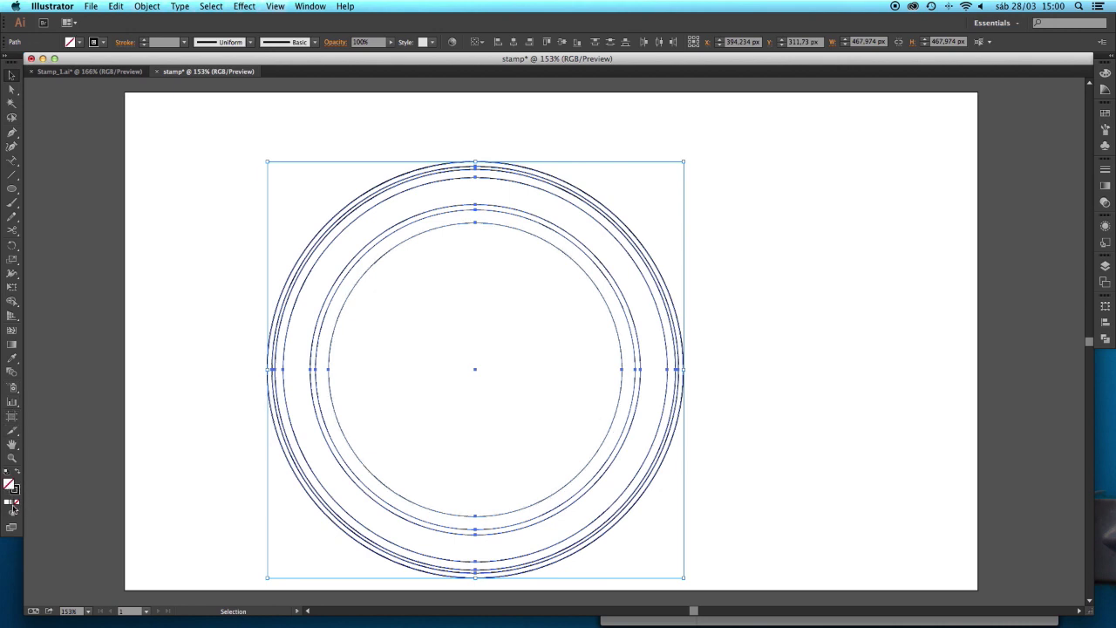
{"action": "left_click", "coordinate": [130, 428]}
{"action": "left_click", "coordinate": [489, 204]}
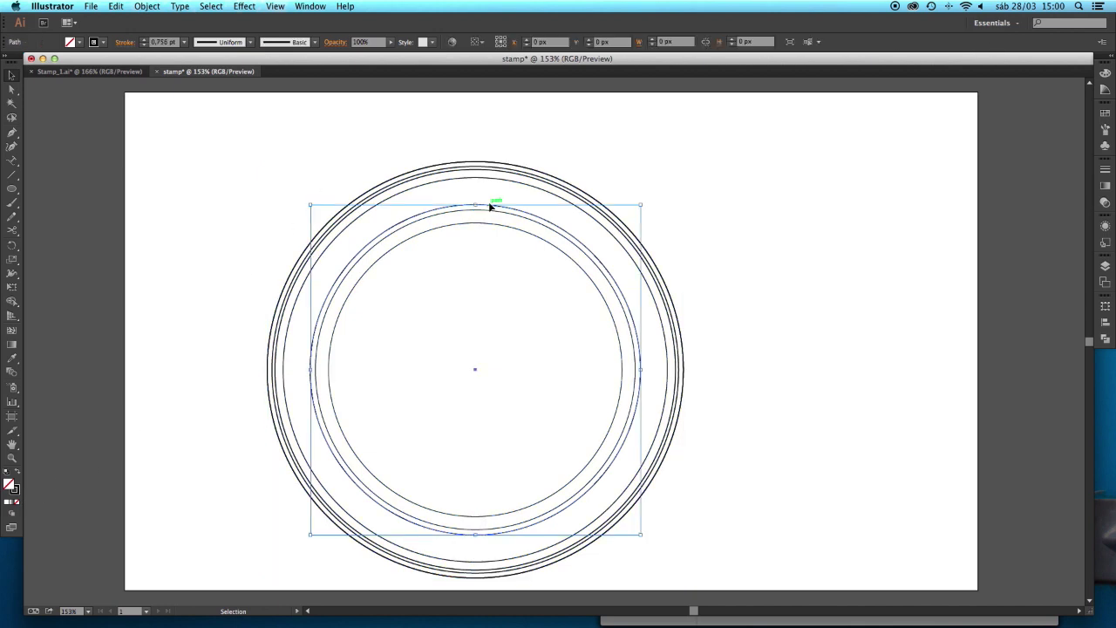
{"action": "left_click", "coordinate": [474, 178], "text": "shift"}
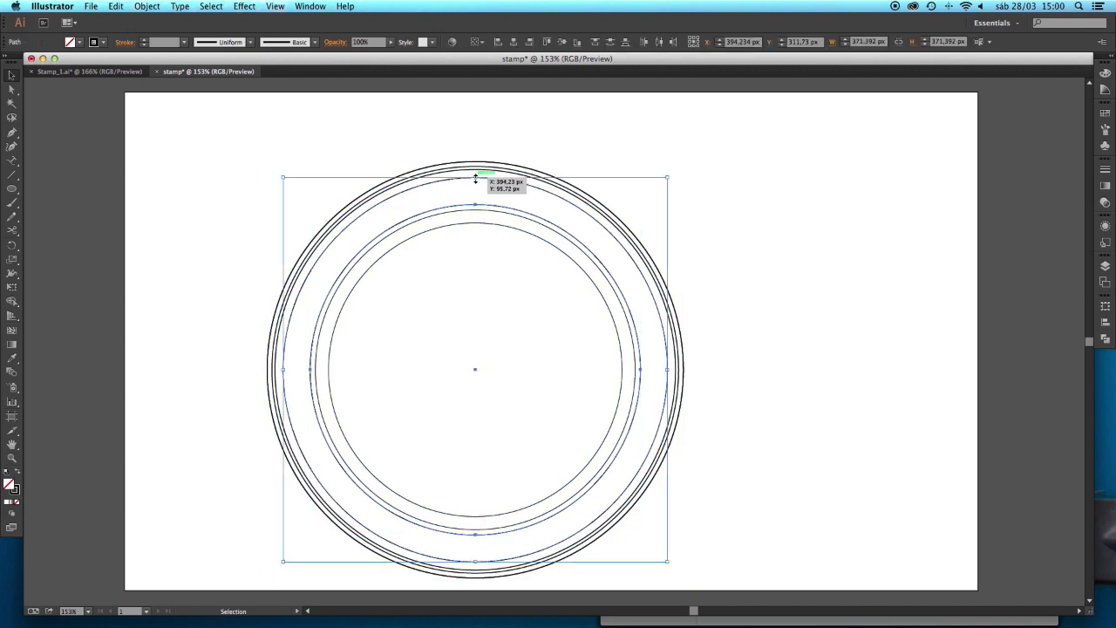
{"action": "left_click", "coordinate": [103, 42]}
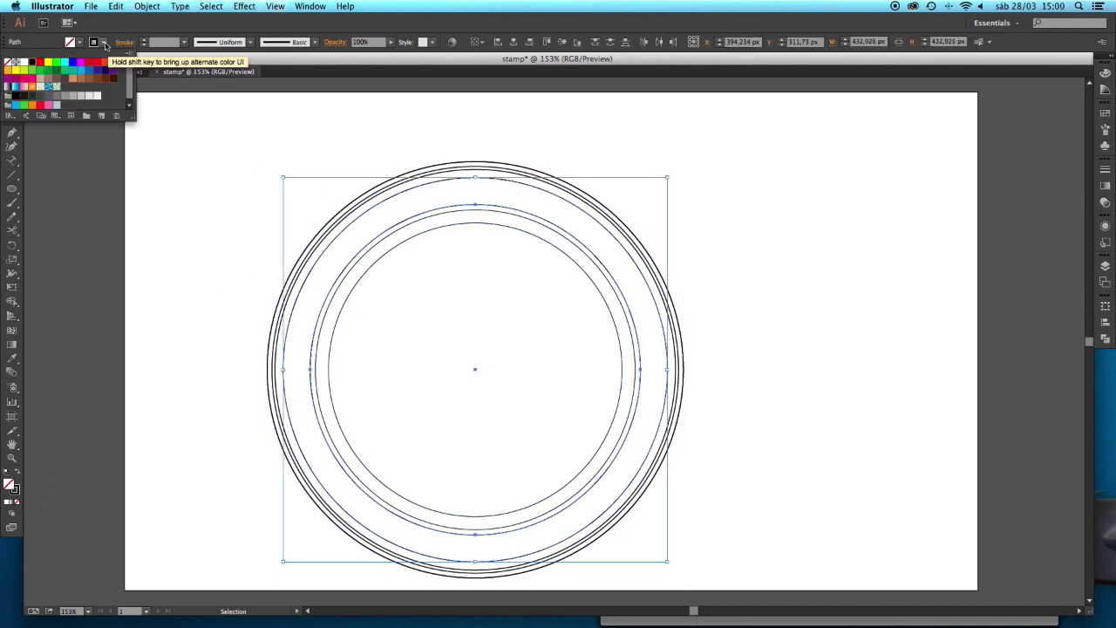
{"action": "left_click", "coordinate": [61, 64]}
{"action": "left_click", "coordinate": [654, 159]}
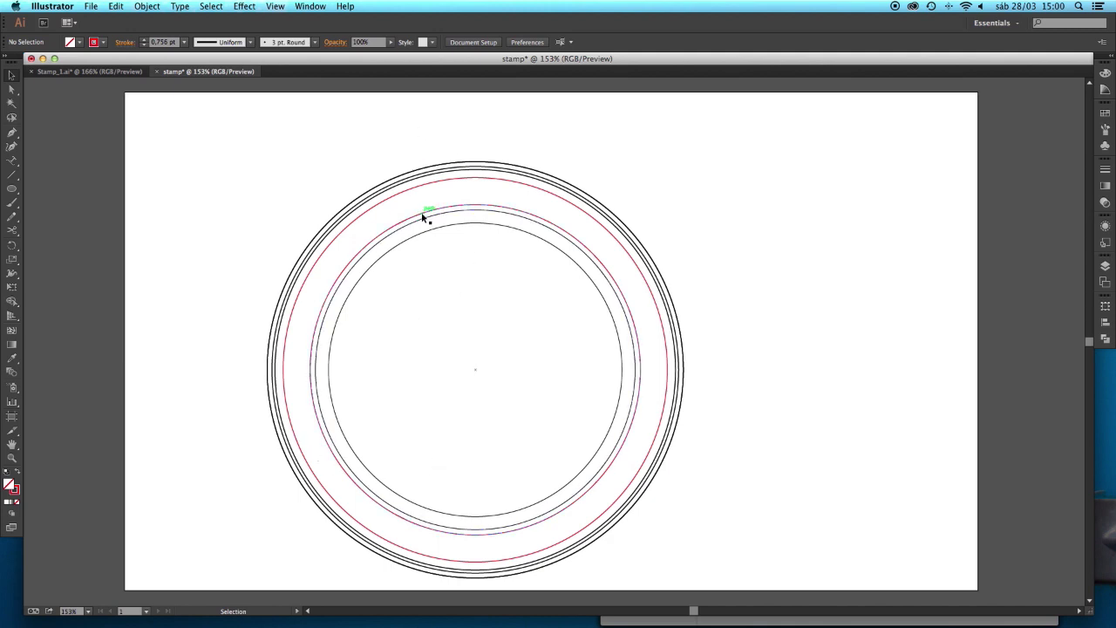
- Resize the inner guide circle to sit just outside the inner ring
{"action": "left_click", "coordinate": [411, 192]}
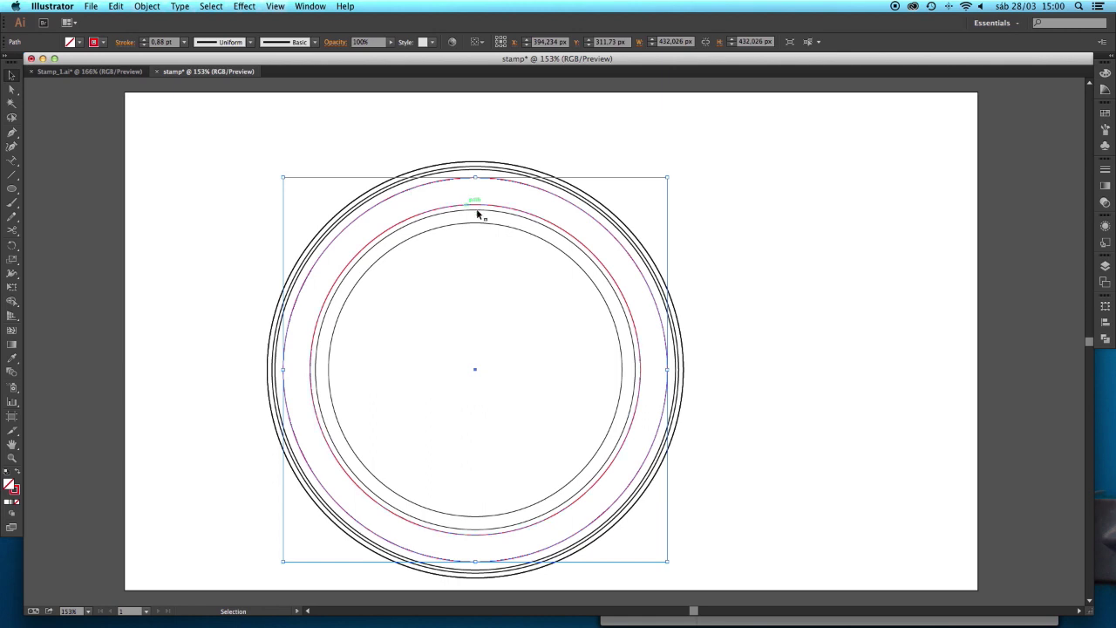
{"action": "left_click", "coordinate": [504, 211]}
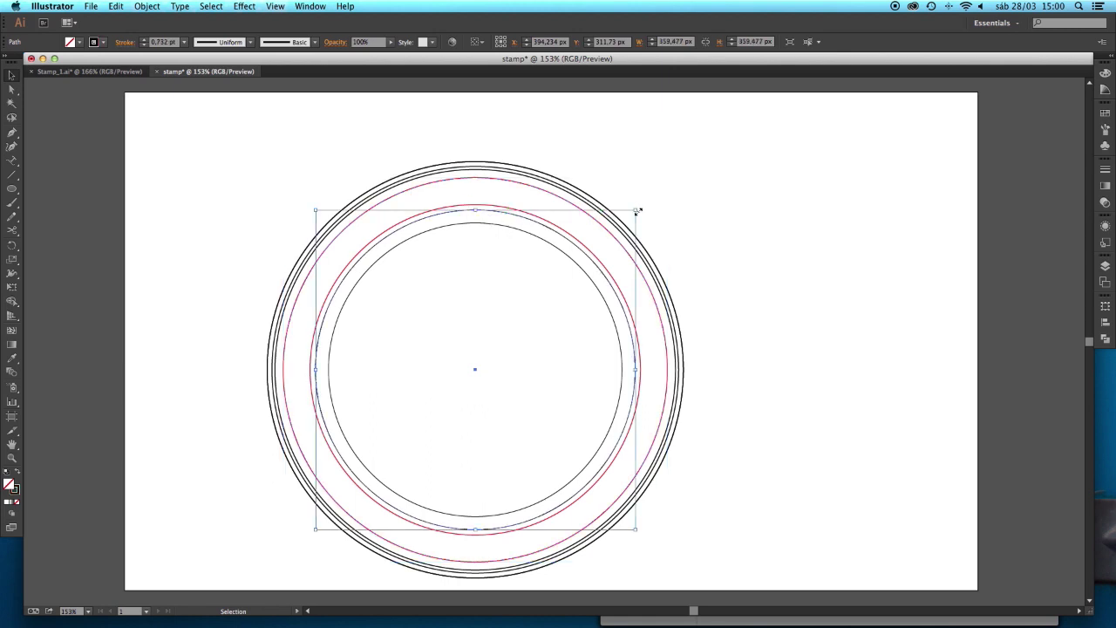
{"action": "mouse_move", "coordinate": [638, 212]}
{"action": "left_mouse_down"}
{"action": "mouse_move", "coordinate": [578, 232]}
{"action": "mouse_move", "coordinate": [627, 218]}
{"action": "mouse_move", "coordinate": [684, 179]}
{"action": "mouse_move", "coordinate": [642, 217]}
{"action": "mouse_move", "coordinate": [664, 198]}
{"action": "mouse_move", "coordinate": [655, 206]}
{"action": "left_mouse_up"}
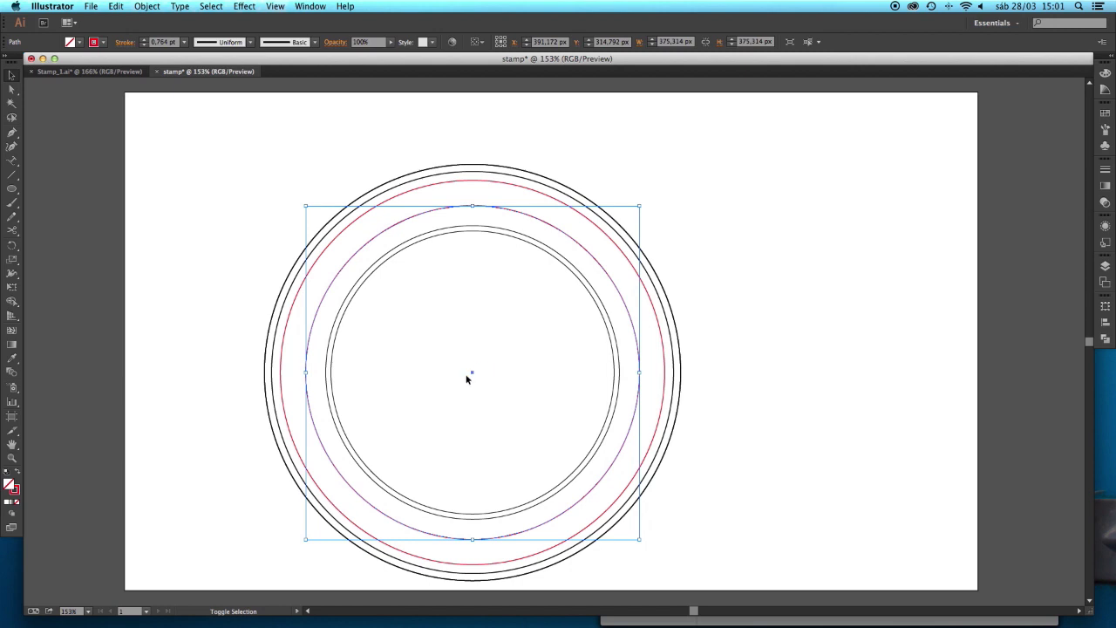
- Type QUALITY CONTROL on the inner circle's path and enlarge it to 69 pt
{"action": "left_click", "coordinate": [642, 207]}
{"action": "left_click_drag", "start_coordinate": [12, 161], "coordinate": [66, 189]}
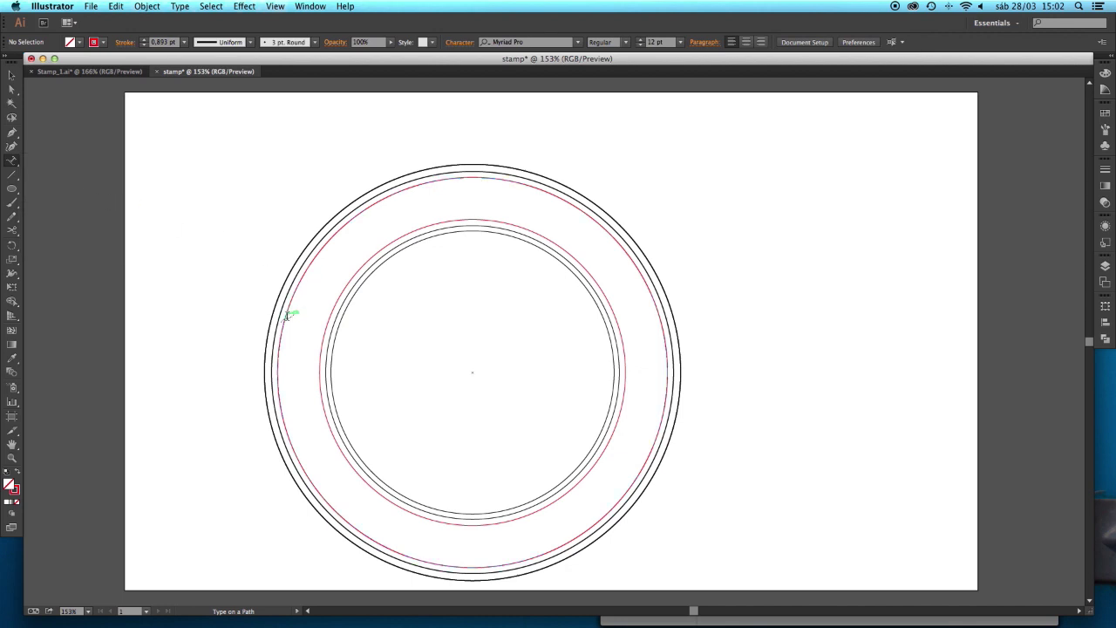
{"action": "left_click", "coordinate": [321, 344]}
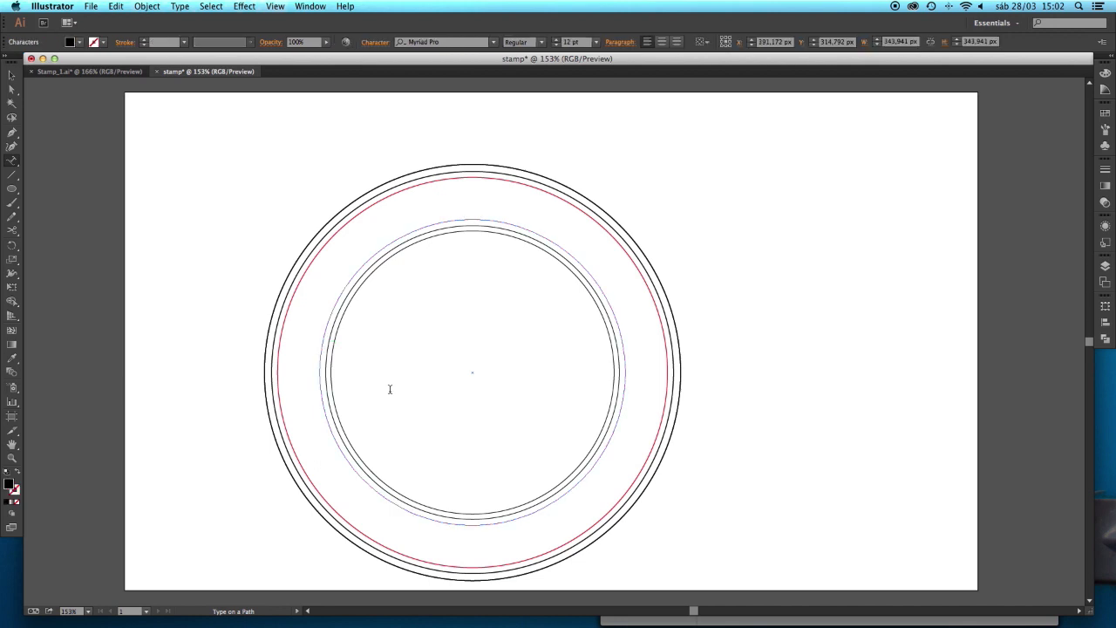
{"action": "type", "text": "QUALIT"}
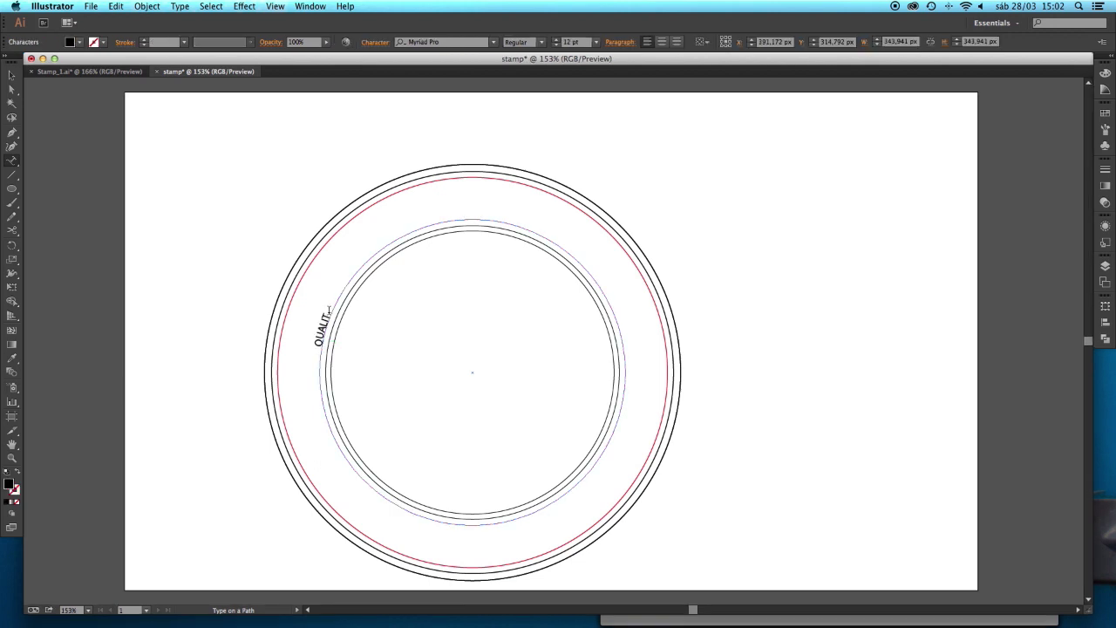
{"action": "type", "text": "Y CONTROL"}
{"action": "key", "text": "Escape"}
{"action": "left_click_drag", "start_coordinate": [558, 41], "coordinate": [557, 43]}
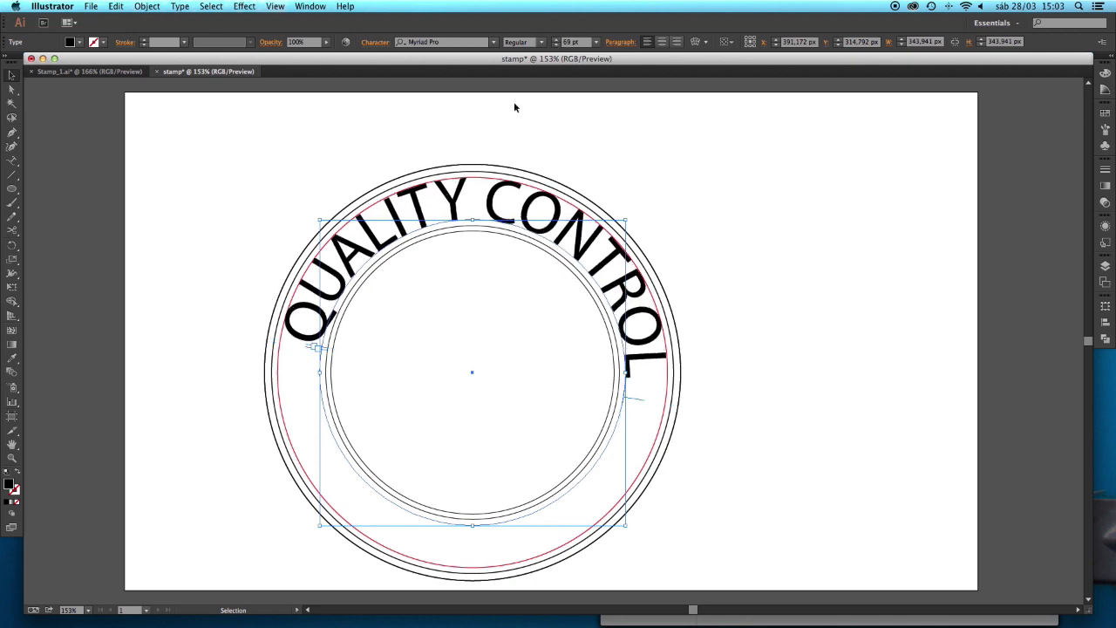
{"action": "left_click", "coordinate": [281, 381]}
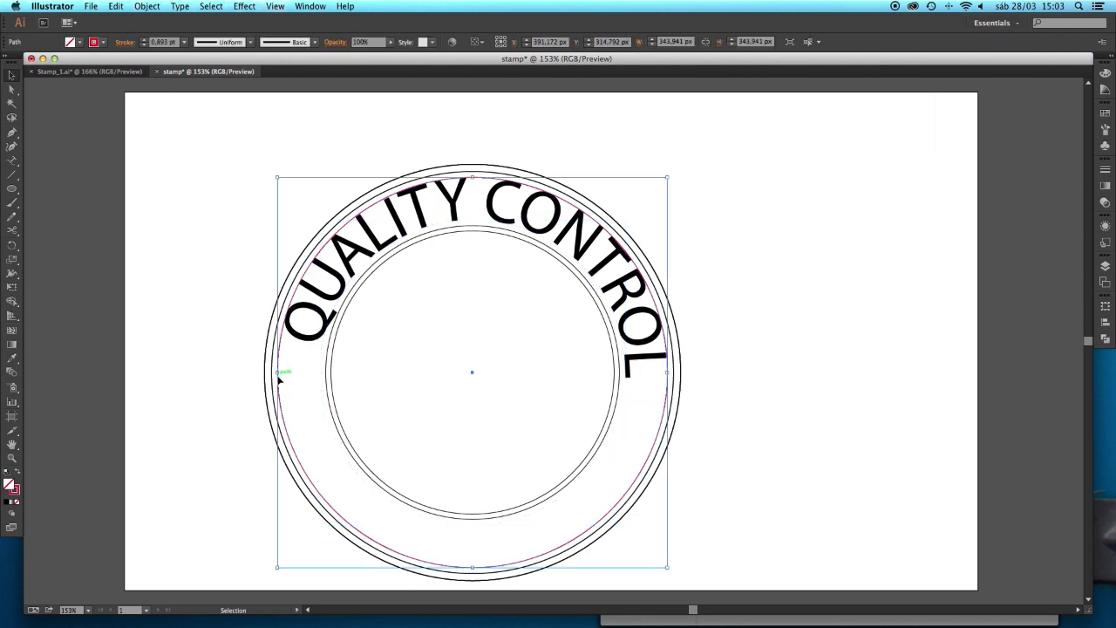
{"action": "left_click", "coordinate": [12, 161]}
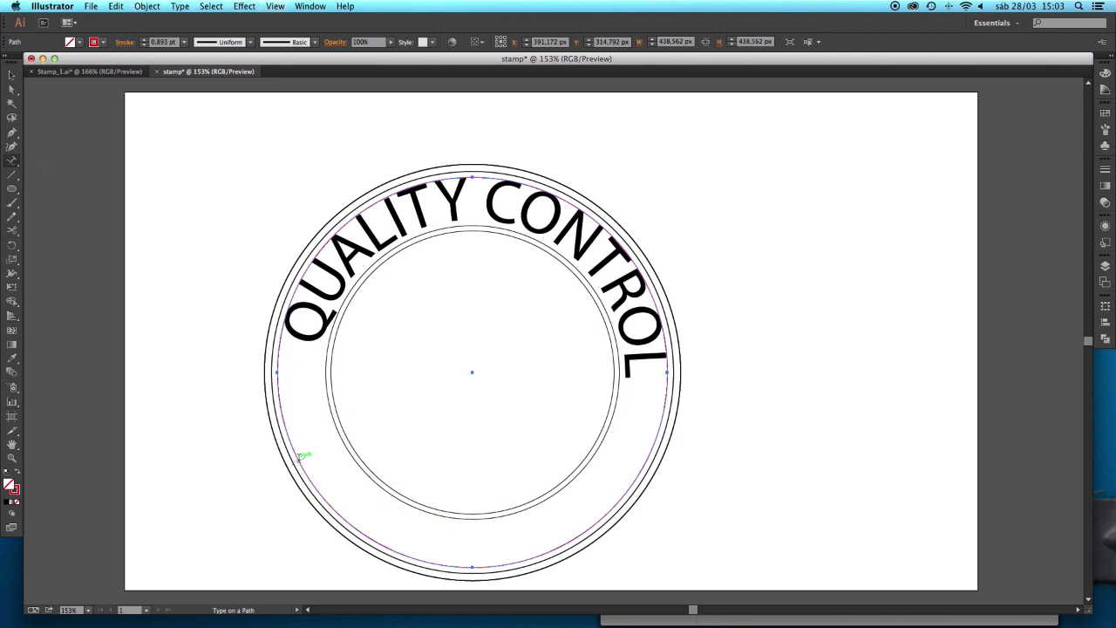
- Type '100% APPROVED CERT' as path text on the outer circle
{"action": "left_click", "coordinate": [299, 456]}
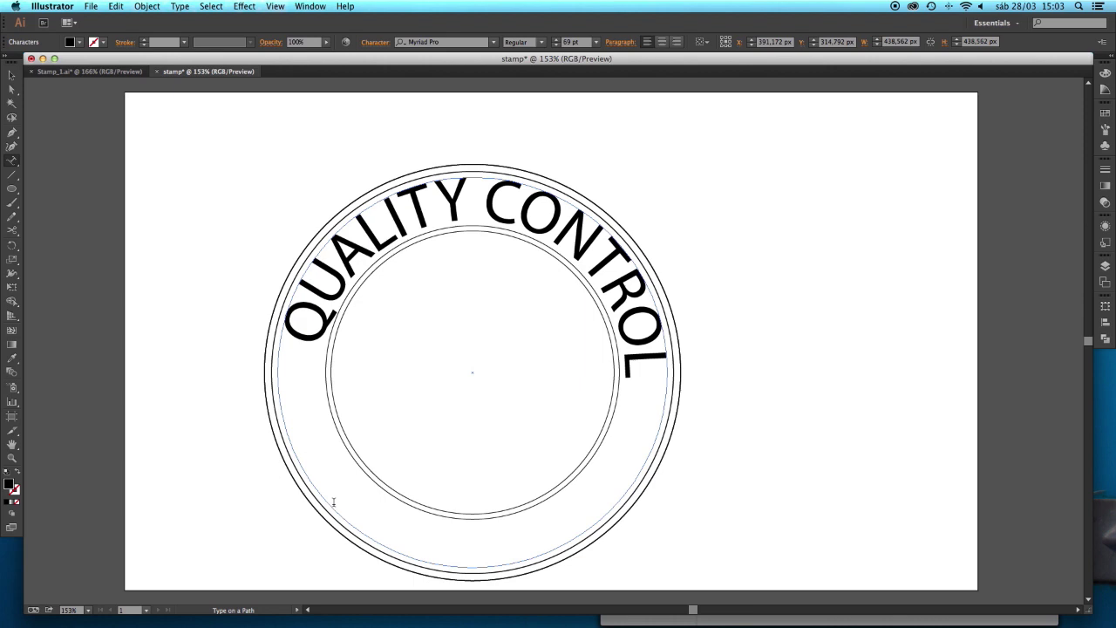
{"action": "type", "text": "100%"}
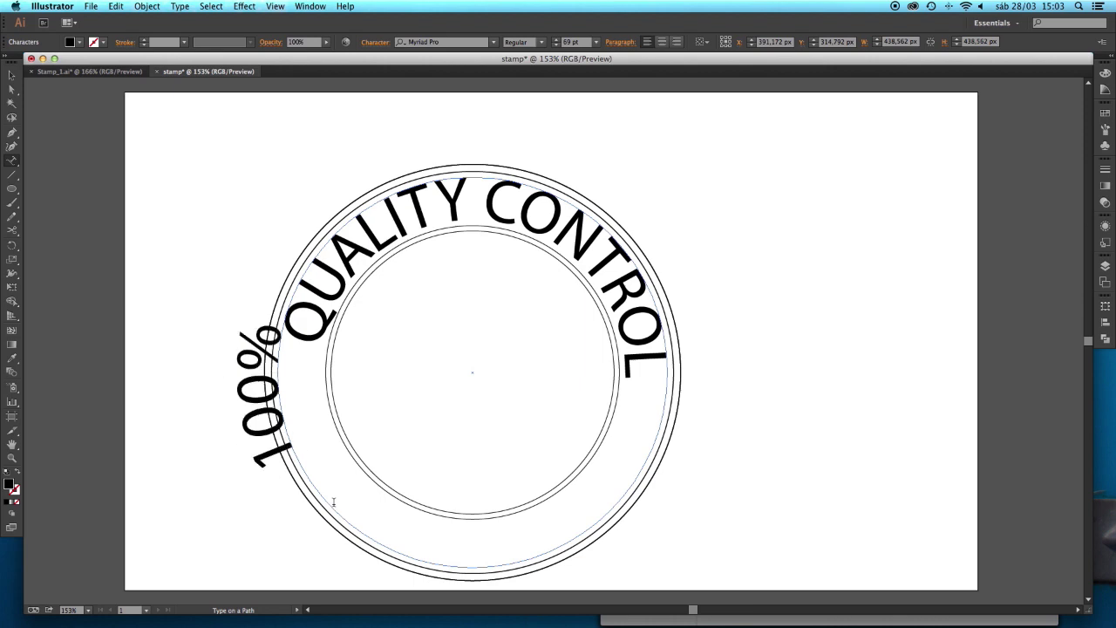
{"action": "type", "text": " APPROVED CERT"}
{"action": "key", "text": "Escape"}
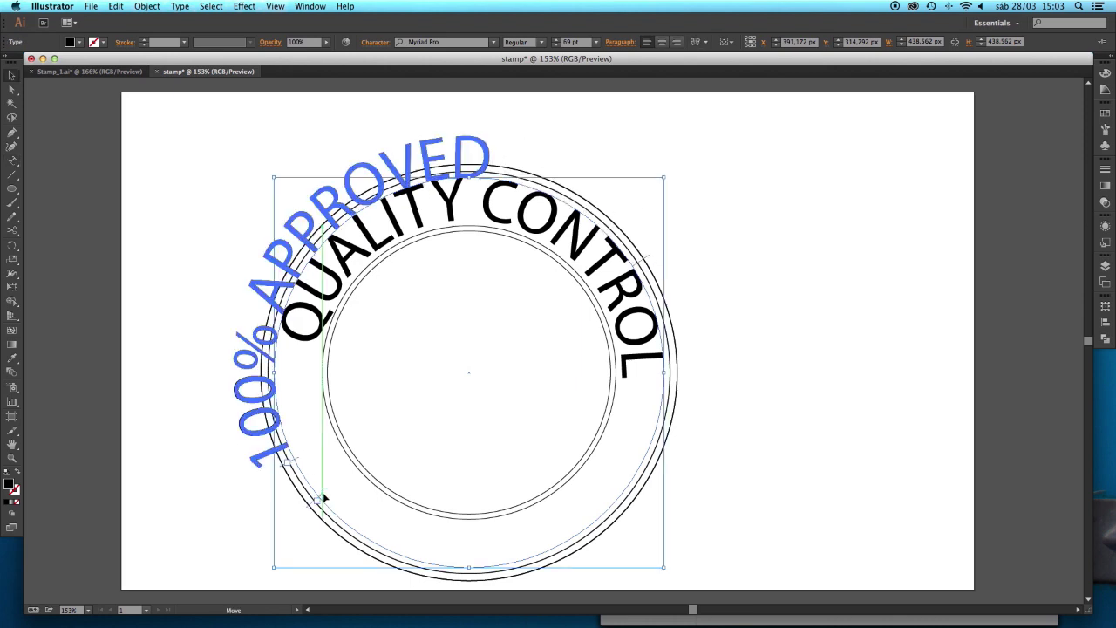
{"action": "left_click", "coordinate": [322, 497]}
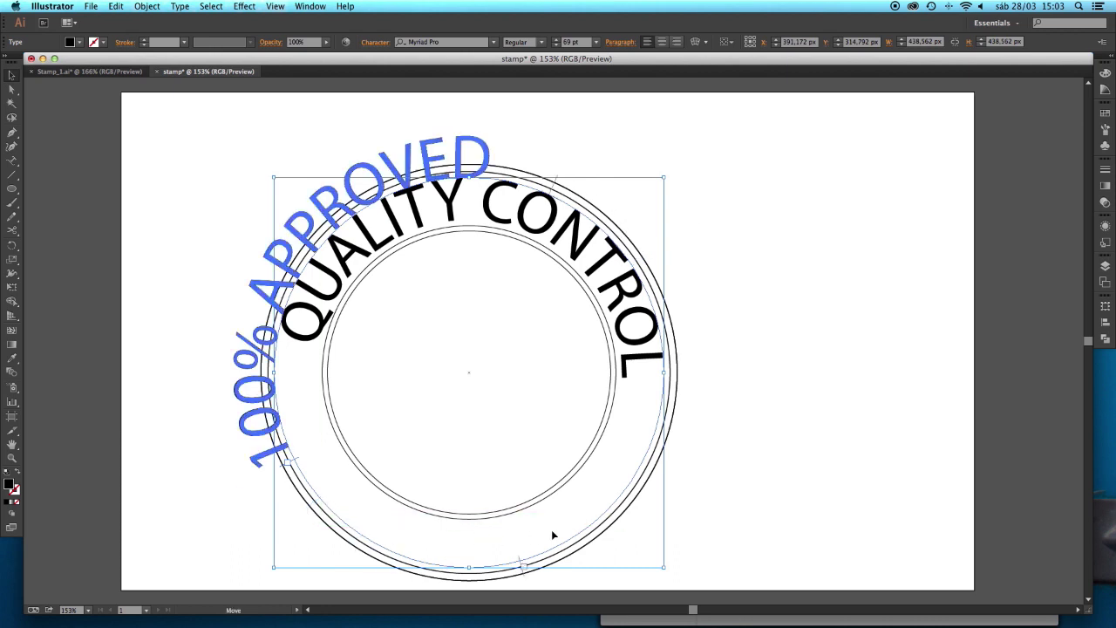
- Drag the path-text brackets to flip 100% APPROVED upright along the bottom arc
{"action": "left_click_drag", "start_coordinate": [552, 535], "coordinate": [548, 199]}
{"action": "mouse_move", "coordinate": [301, 466]}
{"action": "left_mouse_down"}
{"action": "mouse_move", "coordinate": [305, 487]}
{"action": "mouse_move", "coordinate": [319, 478]}
{"action": "left_mouse_up"}
{"action": "left_click", "coordinate": [453, 306]}
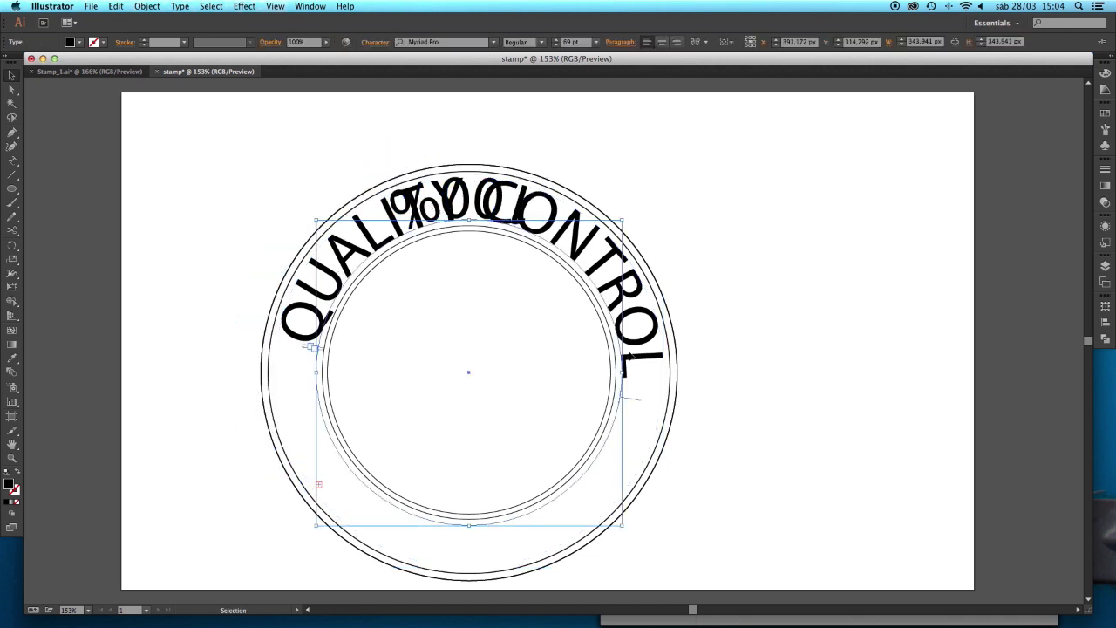
{"action": "key", "text": "super+z"}
{"action": "left_click_drag", "start_coordinate": [313, 490], "coordinate": [565, 544]}
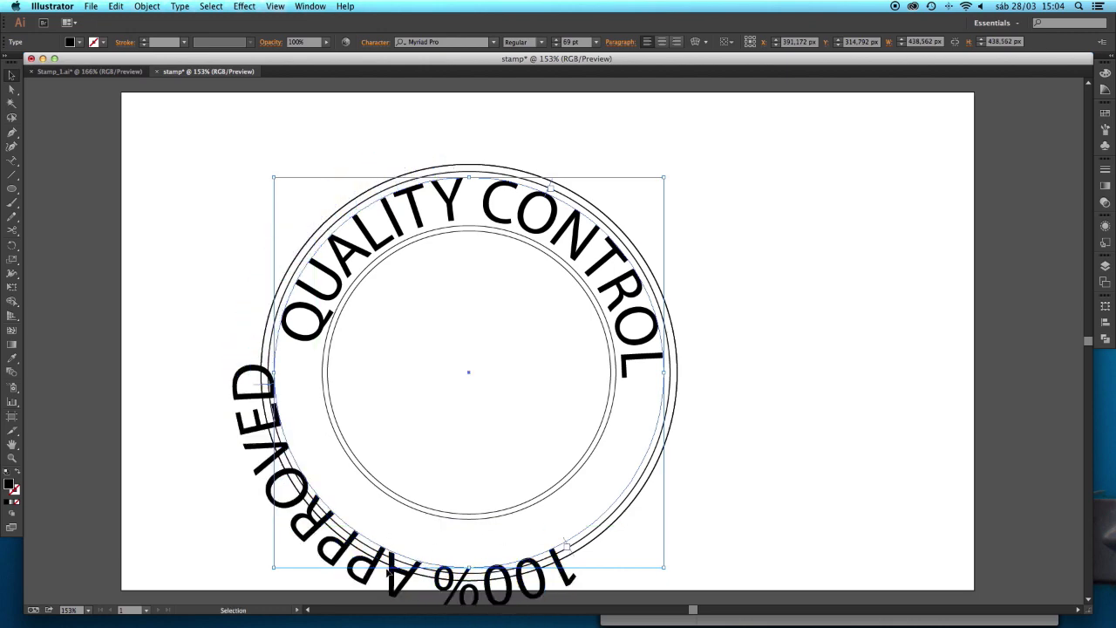
{"action": "left_click_drag", "start_coordinate": [268, 392], "coordinate": [488, 403]}
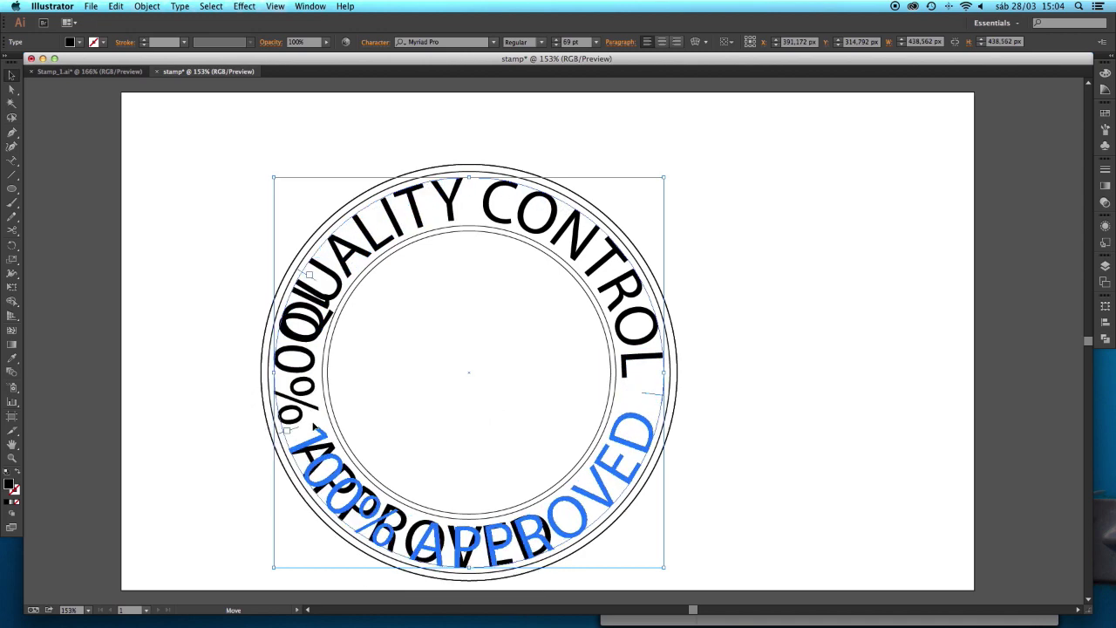
- Draw a horizontal line from the stamp centre and make 100% APPROVED pink outlined letters
{"action": "left_click", "coordinate": [13, 178]}
{"action": "left_click_drag", "start_coordinate": [468, 373], "coordinate": [24, 373]}
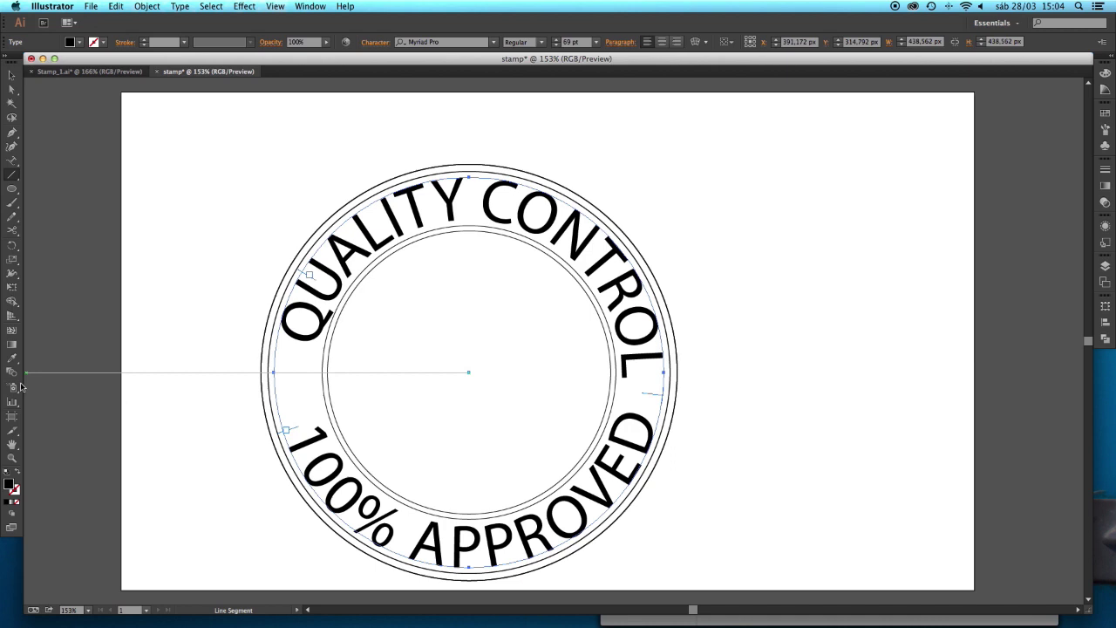
{"action": "left_click", "coordinate": [18, 473]}
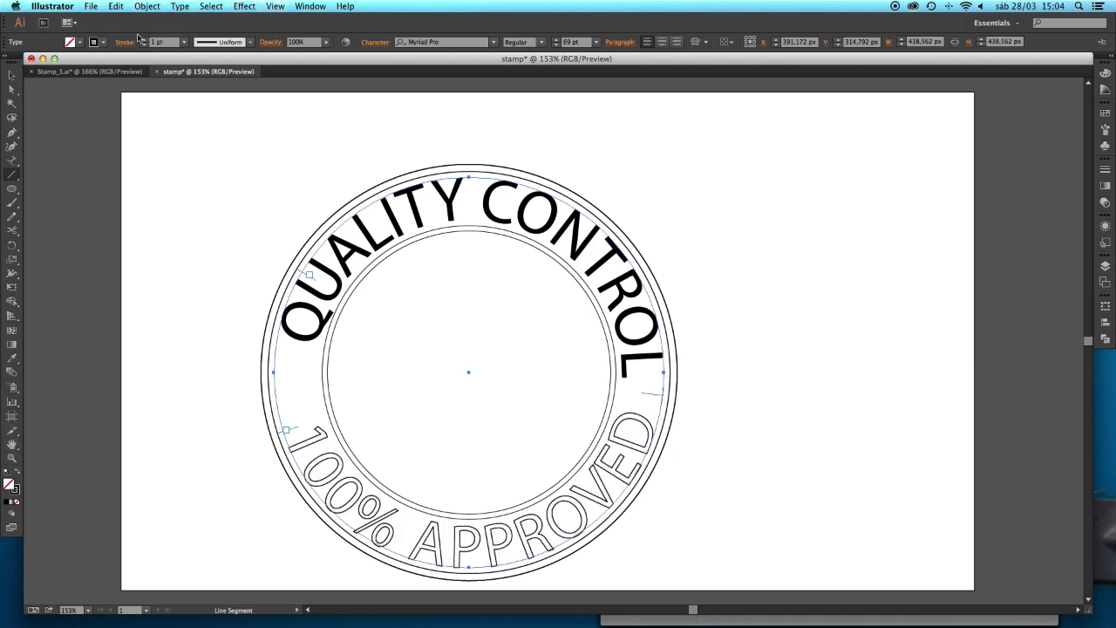
{"action": "left_click", "coordinate": [104, 45]}
{"action": "left_click", "coordinate": [39, 68]}
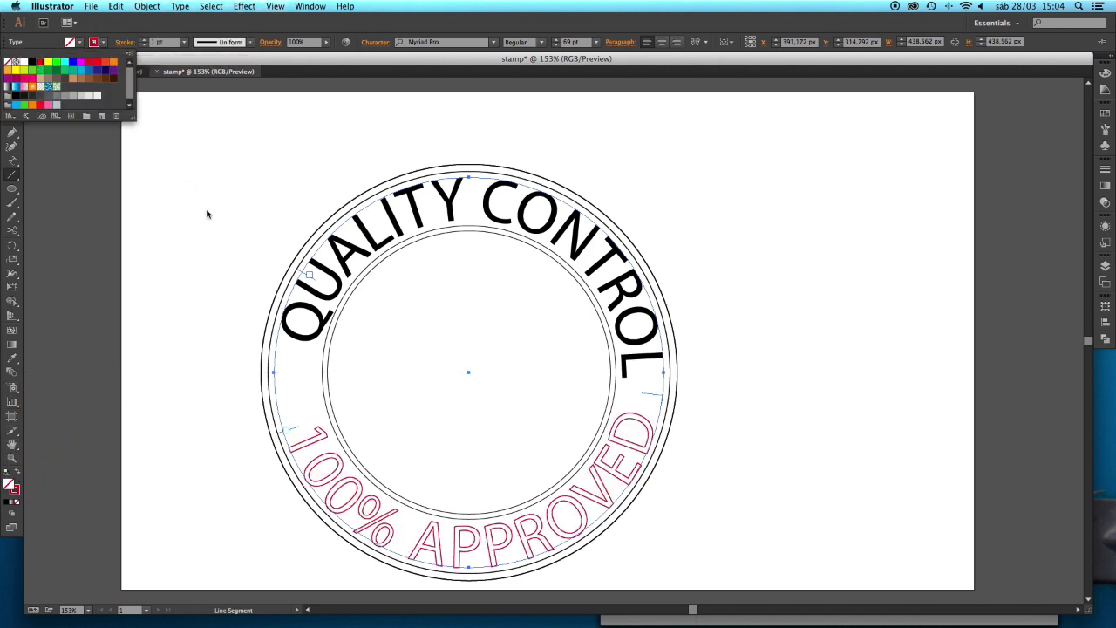
- Draw a second horizontal line fully across the lower stamp
{"action": "left_click", "coordinate": [222, 336]}
{"action": "left_click_drag", "start_coordinate": [212, 333], "coordinate": [738, 346]}
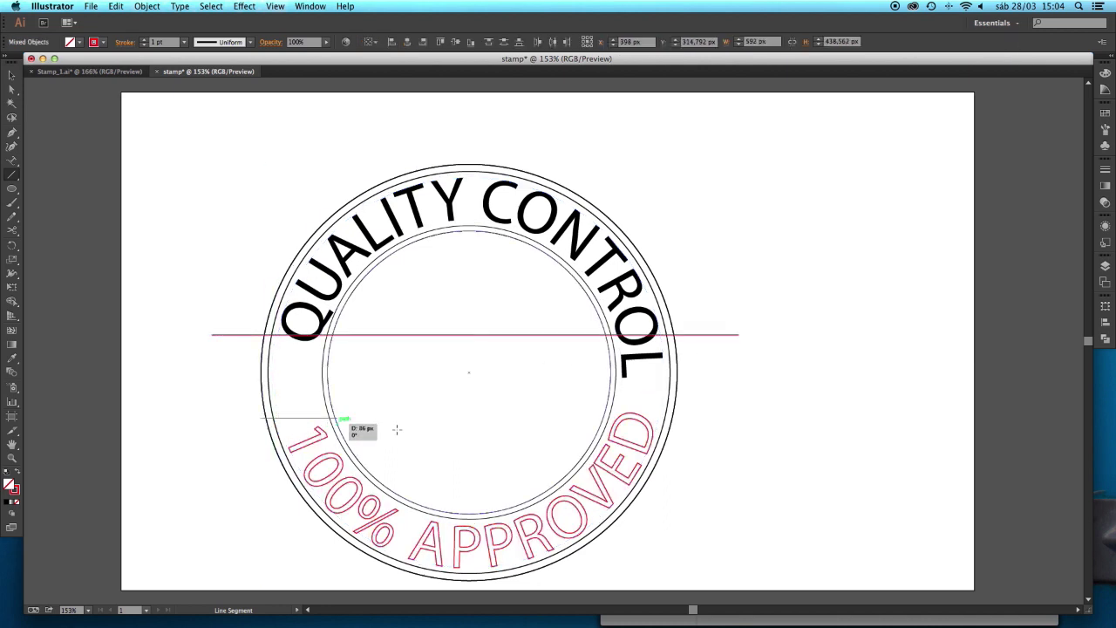
{"action": "left_click_drag", "start_coordinate": [397, 429], "coordinate": [746, 419]}
{"action": "key", "text": "v"}
- Rotate 100% APPROVED and QUALITY CONTROL so their ends align with the lines
{"action": "left_click", "coordinate": [294, 429]}
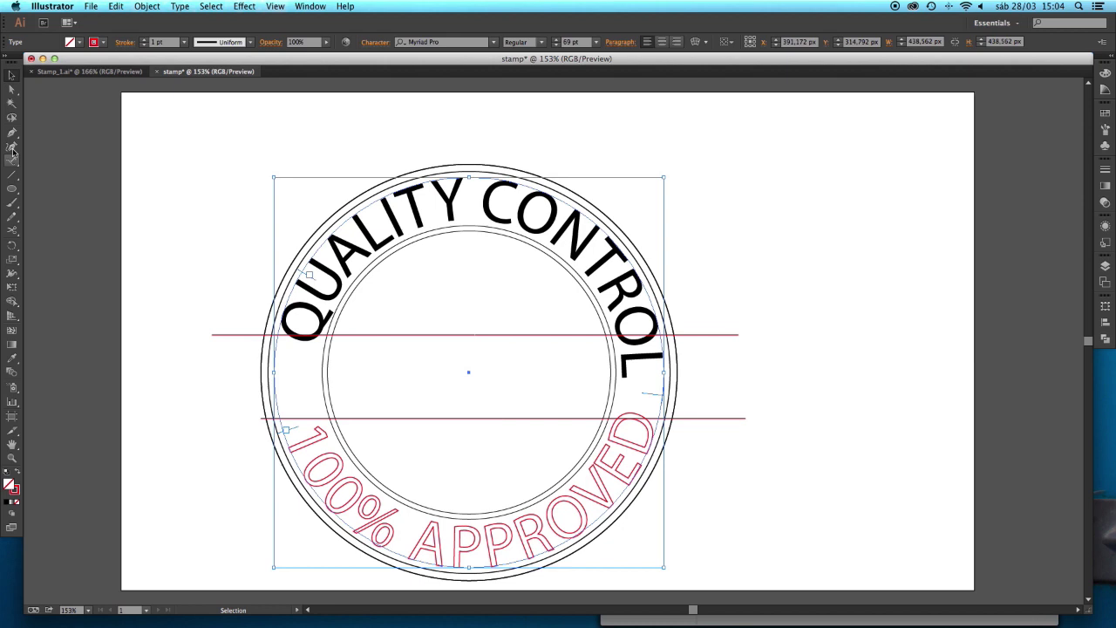
{"action": "left_click_drag", "start_coordinate": [293, 419], "coordinate": [290, 421]}
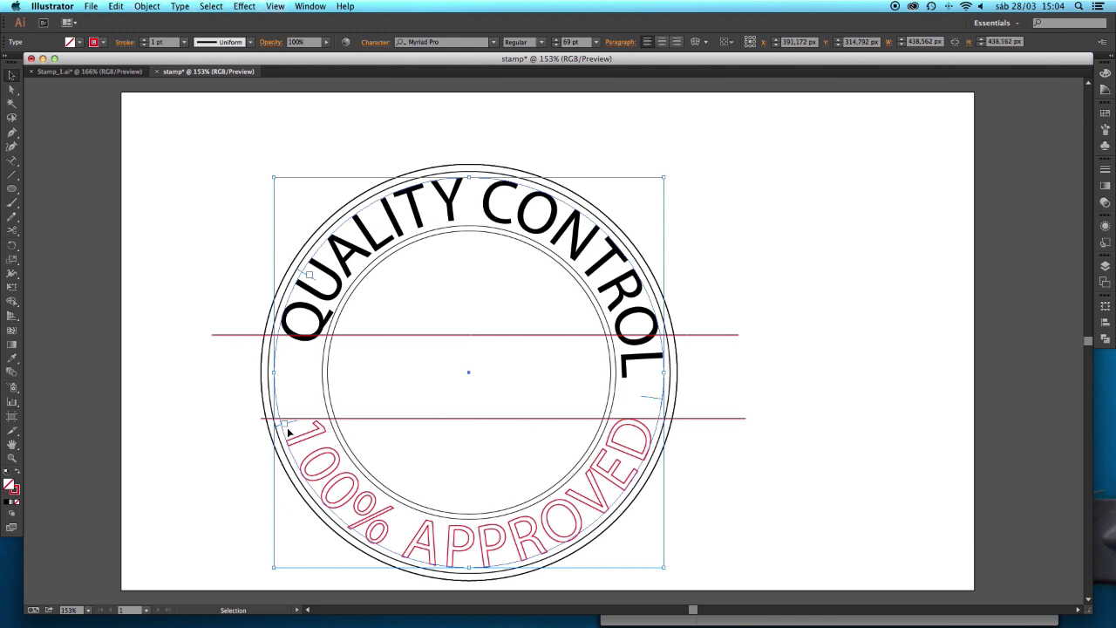
{"action": "left_click", "coordinate": [305, 348]}
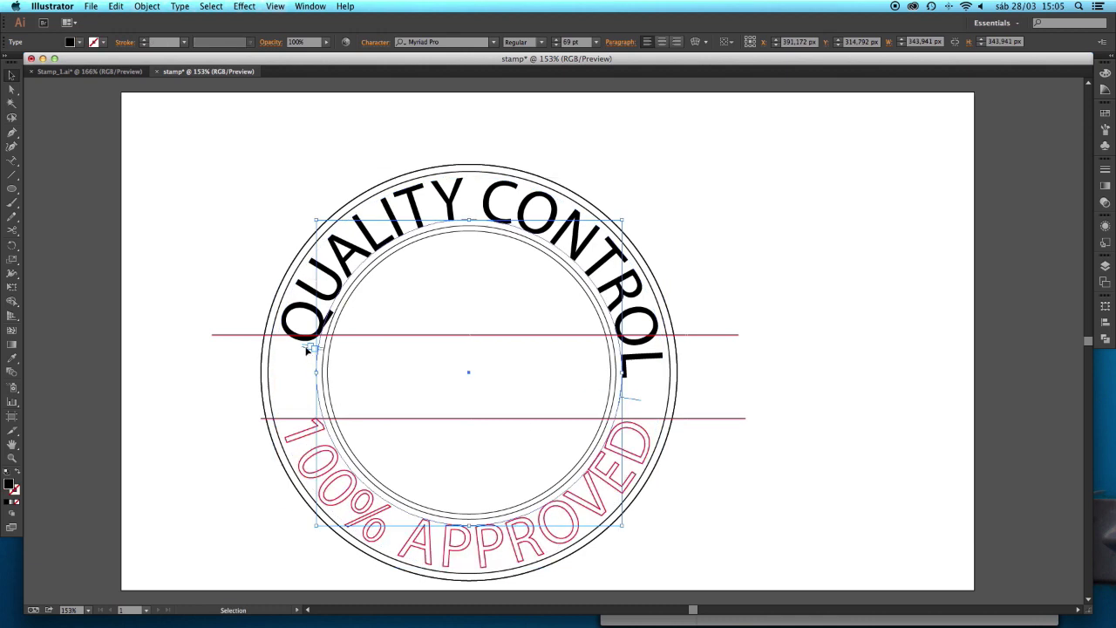
{"action": "left_click_drag", "start_coordinate": [304, 384], "coordinate": [295, 359]}
- Copy the black text style onto 100% APPROVED with the Eyedropper
{"action": "left_click", "coordinate": [277, 310]}
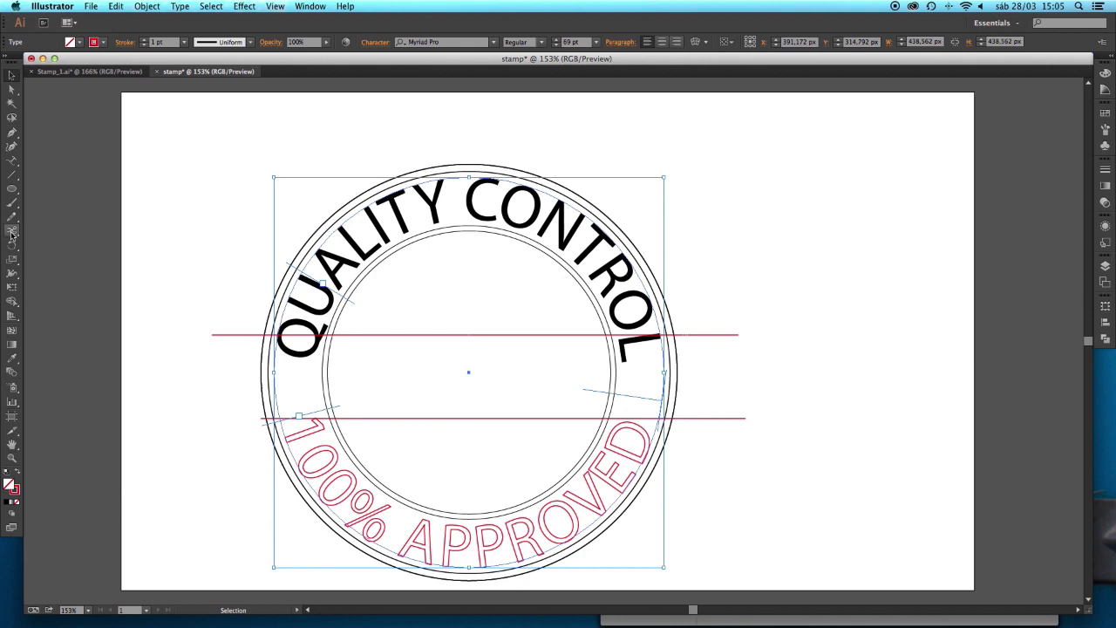
{"action": "left_click", "coordinate": [15, 361]}
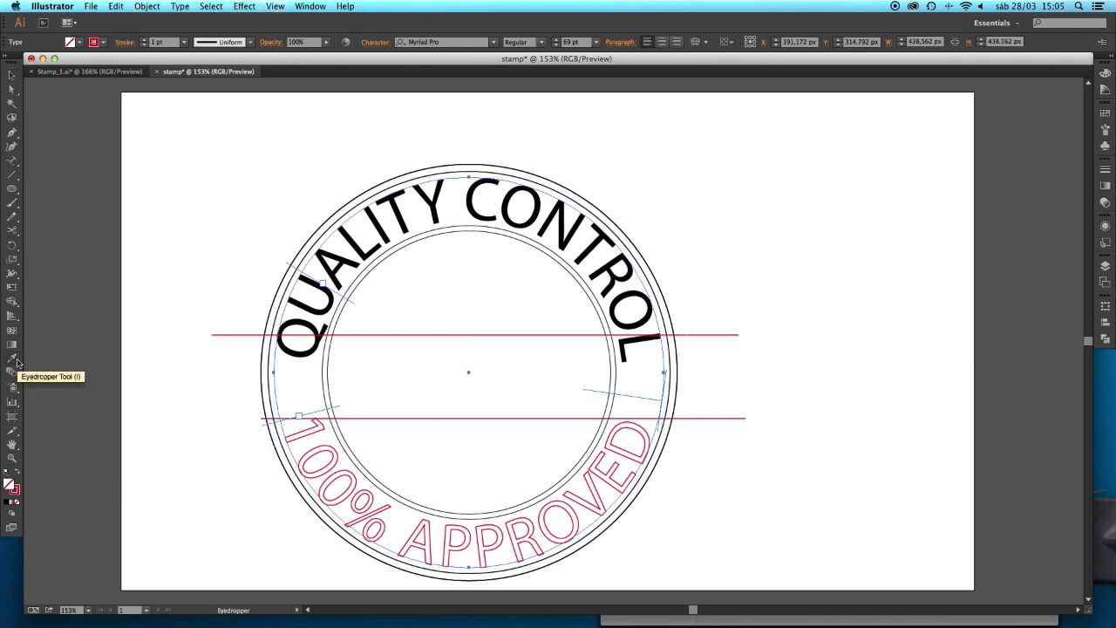
{"action": "left_click", "coordinate": [382, 234]}
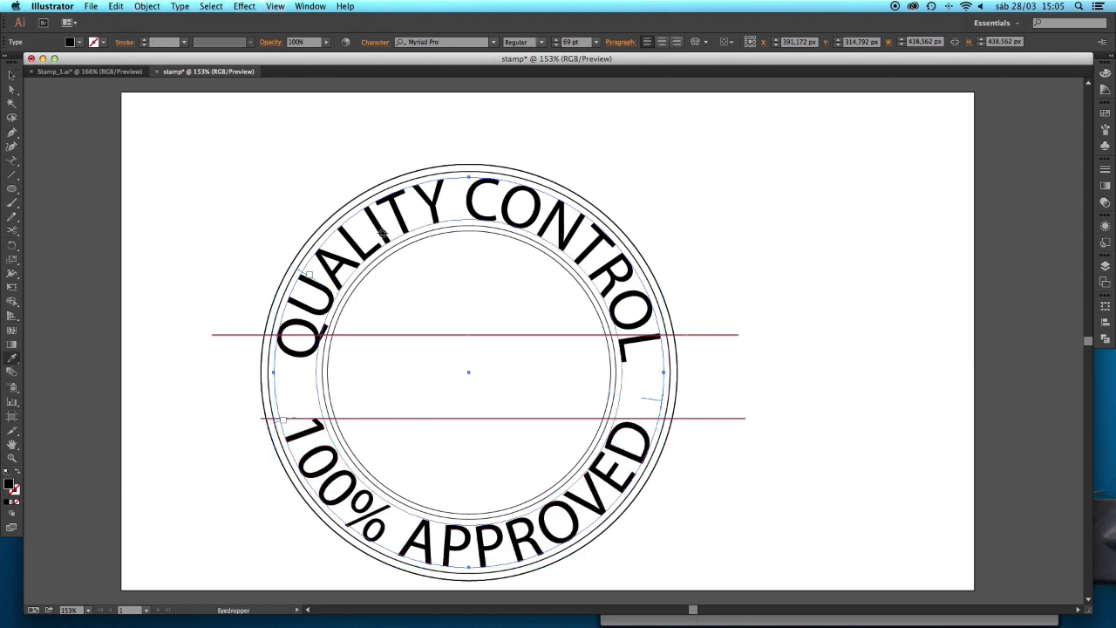
- Select both text arcs and lock them via Object > Lock > Selection
{"action": "left_click", "coordinate": [12, 75]}
{"action": "left_click", "coordinate": [392, 250], "text": "shift"}
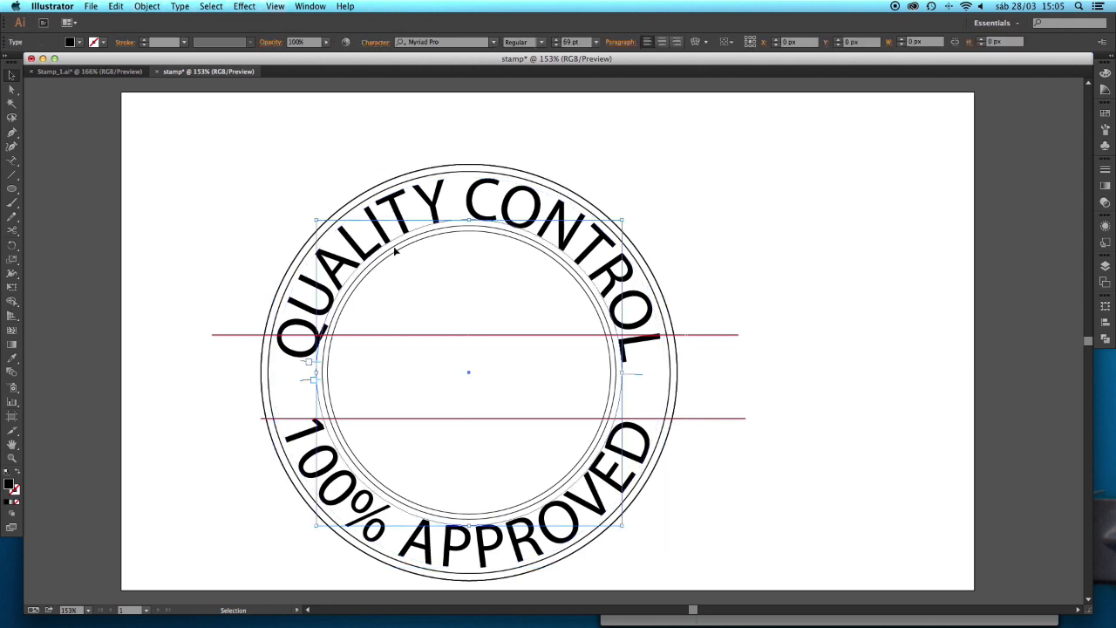
{"action": "left_click", "coordinate": [147, 6]}
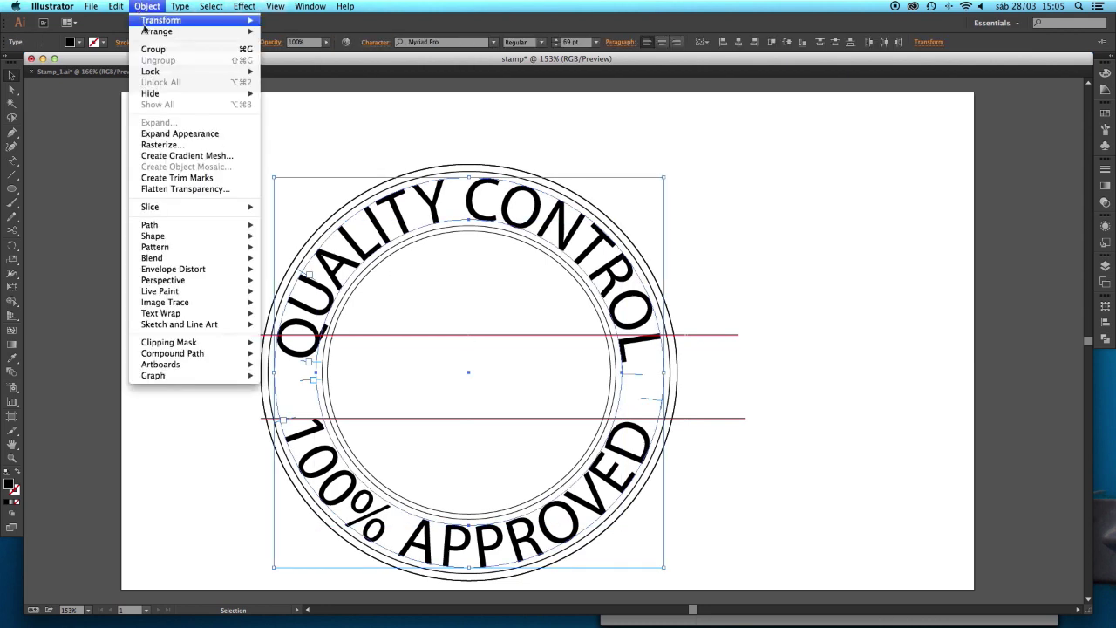
{"action": "mouse_move", "coordinate": [175, 73]}
{"action": "left_click", "coordinate": [336, 73]}
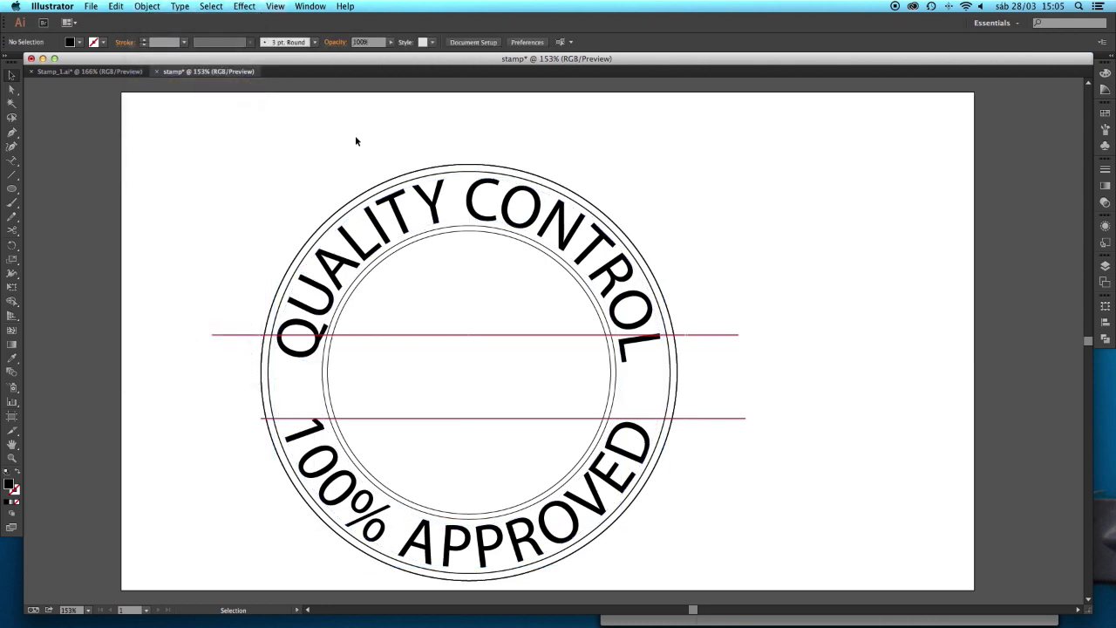
- Select the outer and inner circles together and open the Pathfinder panel
{"action": "left_click", "coordinate": [381, 250]}
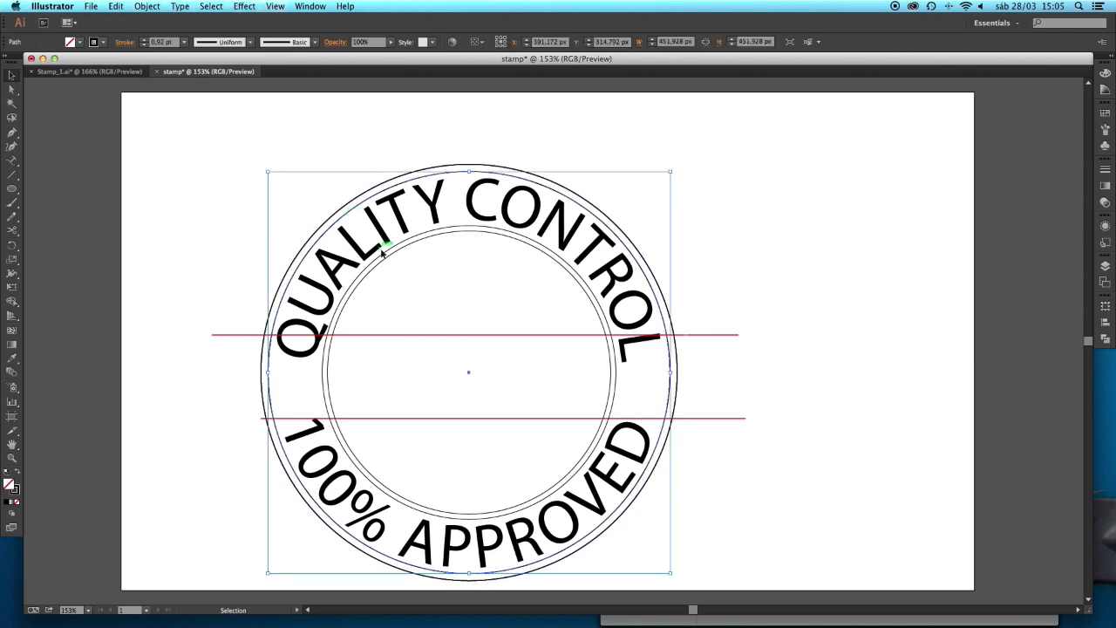
{"action": "left_click", "coordinate": [386, 252]}
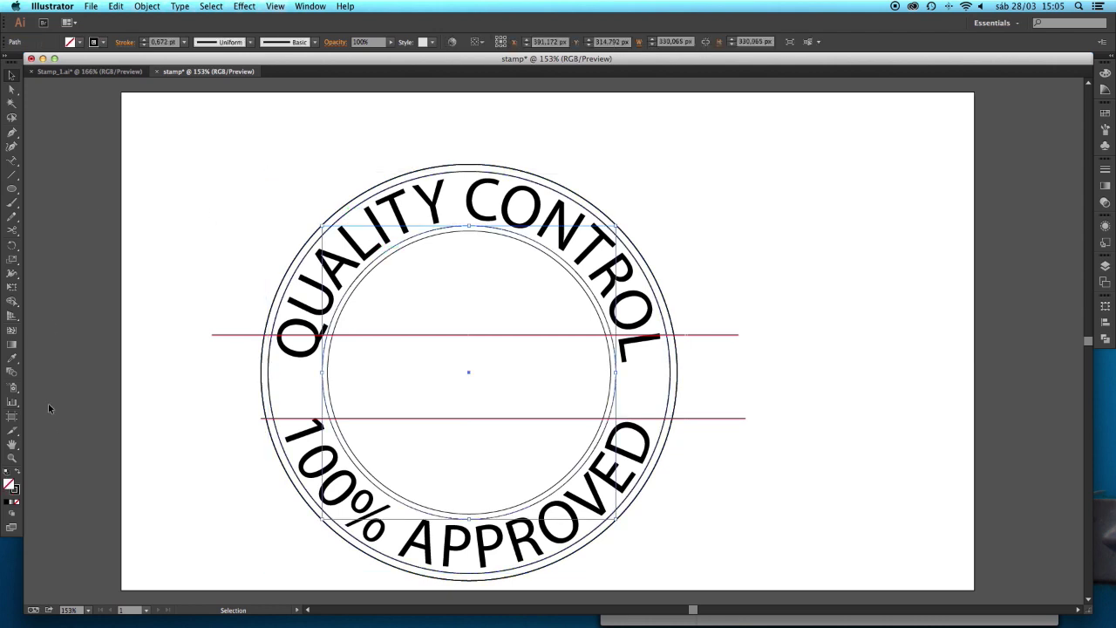
{"action": "left_click", "coordinate": [377, 206]}
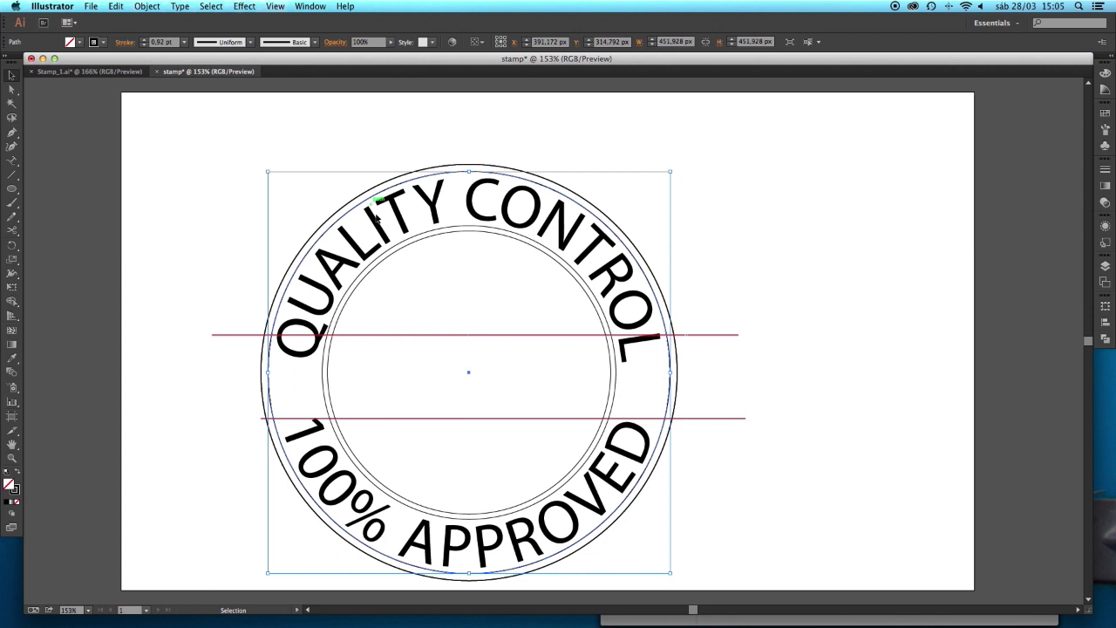
{"action": "left_click", "coordinate": [401, 247], "text": "shift"}
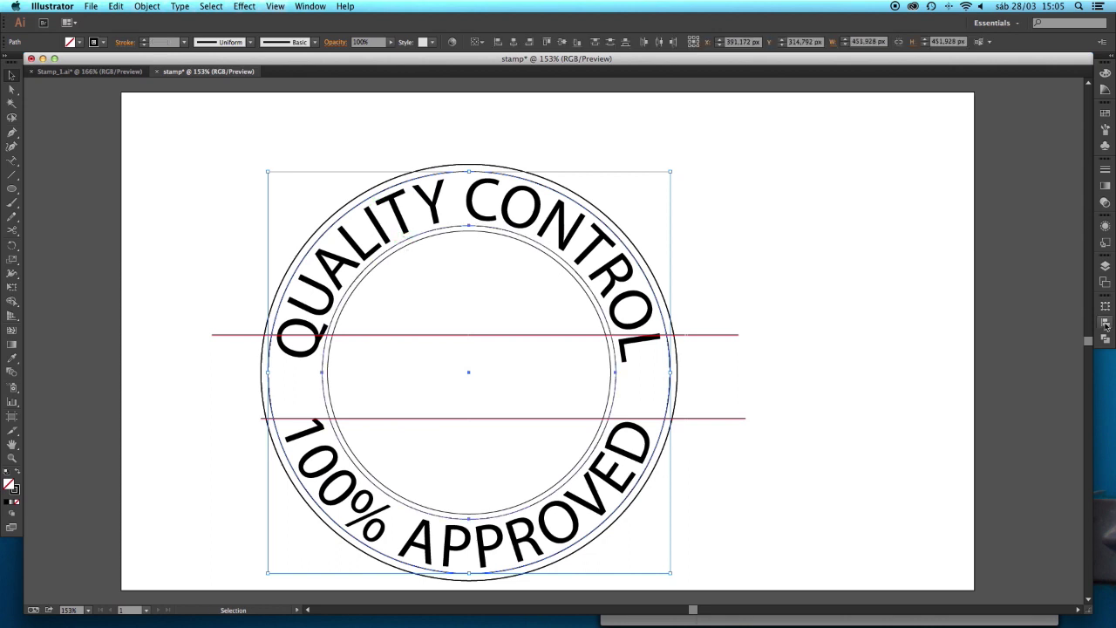
{"action": "left_click", "coordinate": [1105, 338]}
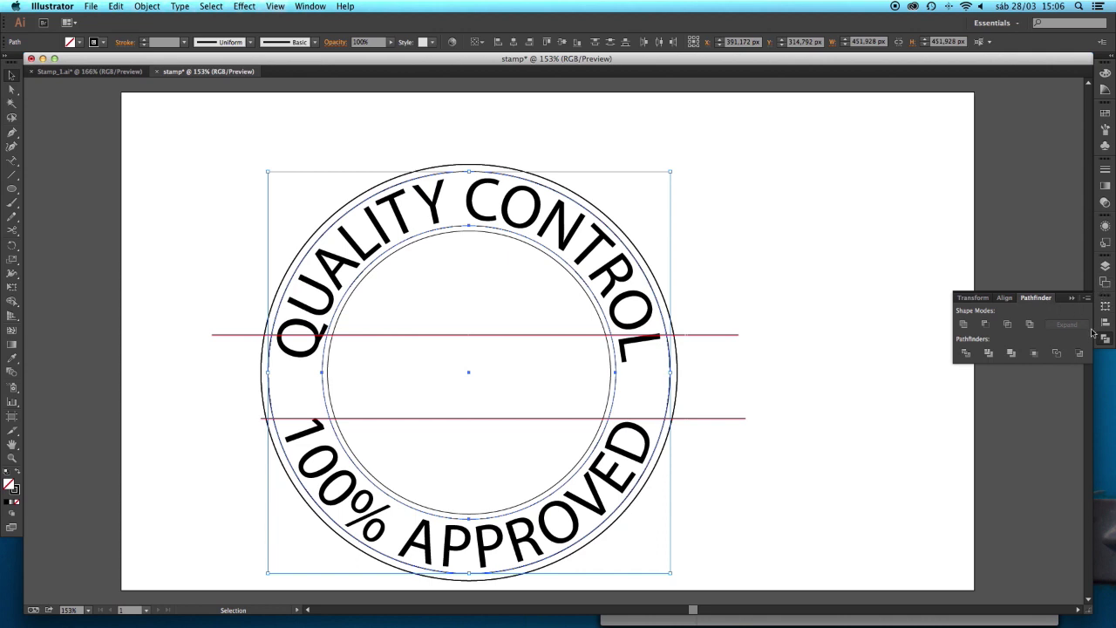
- Attempt Minus Front on the circles and dismiss the no-results warning
{"action": "left_click", "coordinate": [311, 7]}
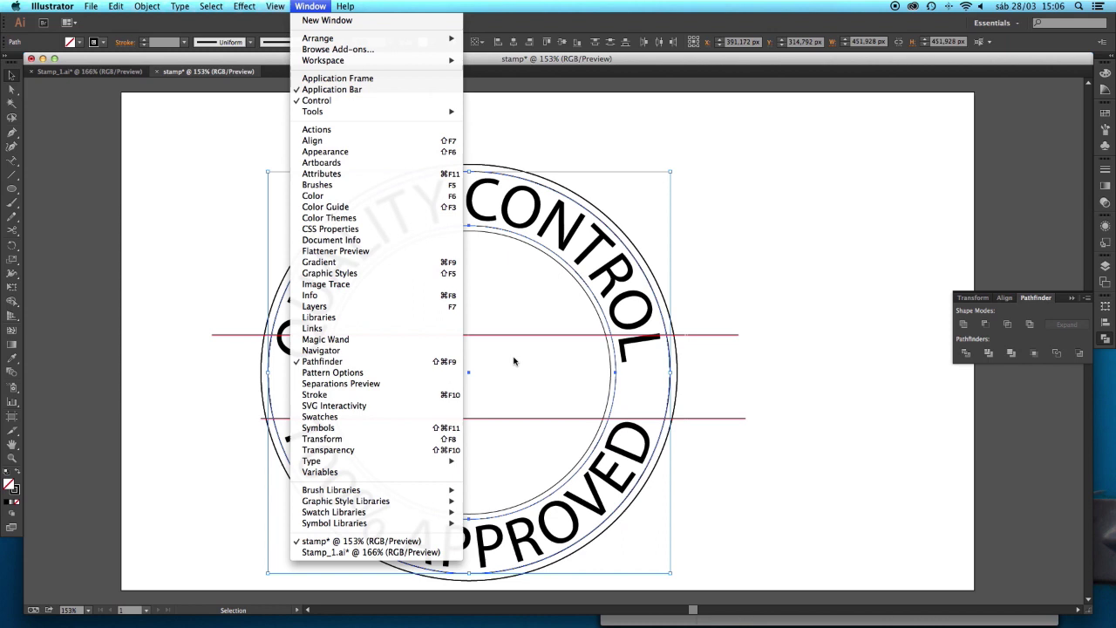
{"action": "left_click", "coordinate": [1027, 304]}
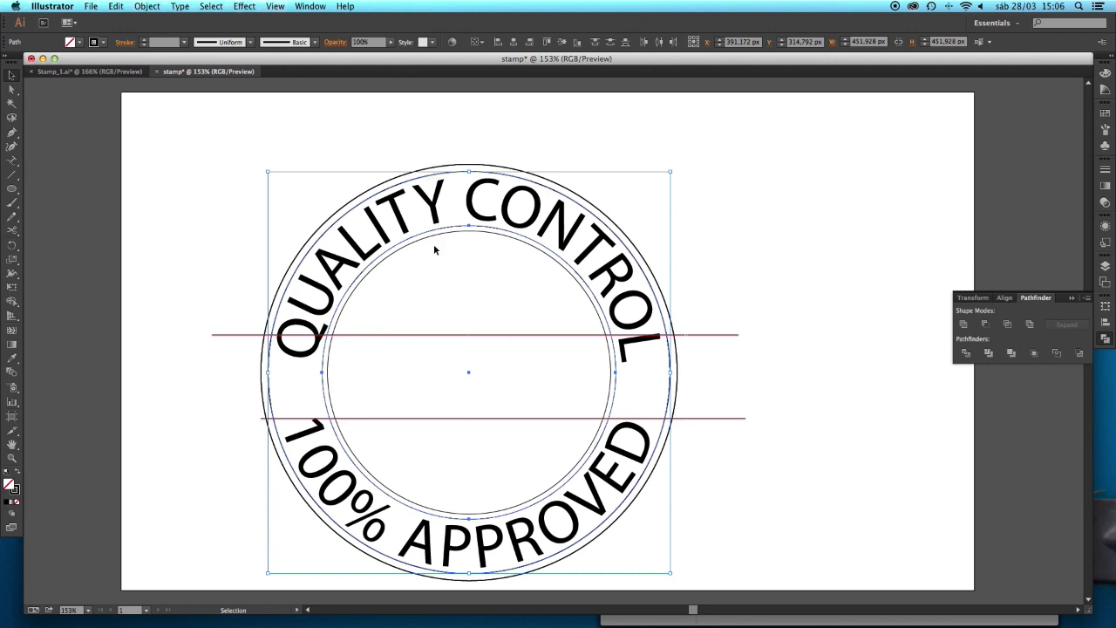
{"action": "left_click", "coordinate": [986, 324]}
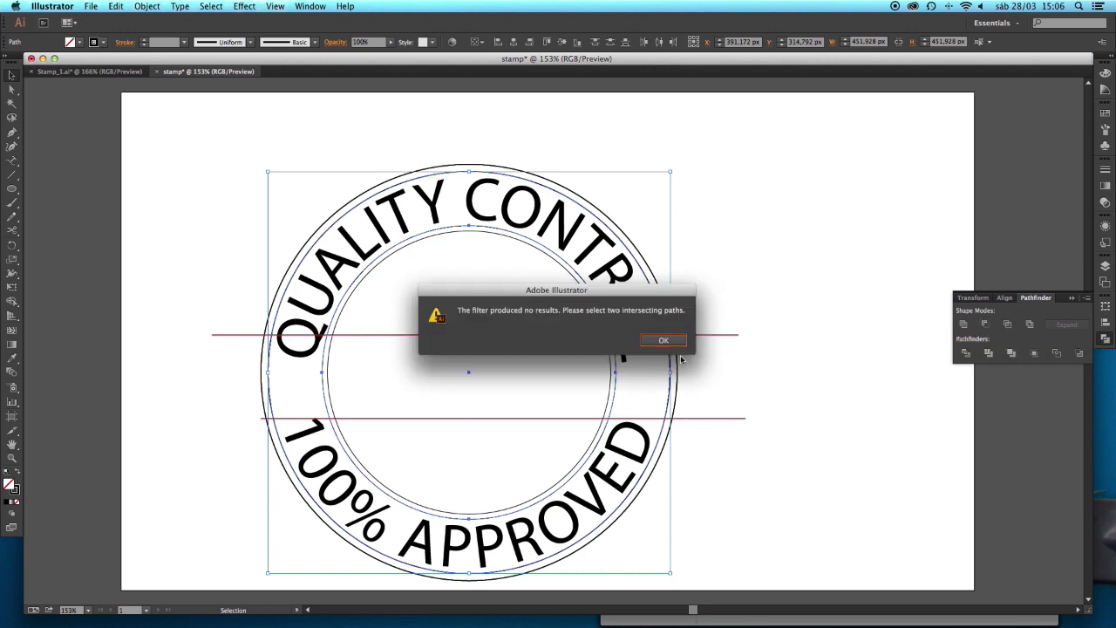
{"action": "key", "text": "Return"}
- Fill the outer circle black with Shift+X and send it to the back
{"action": "key", "text": "shift+x"}
{"action": "right_click", "coordinate": [602, 248]}
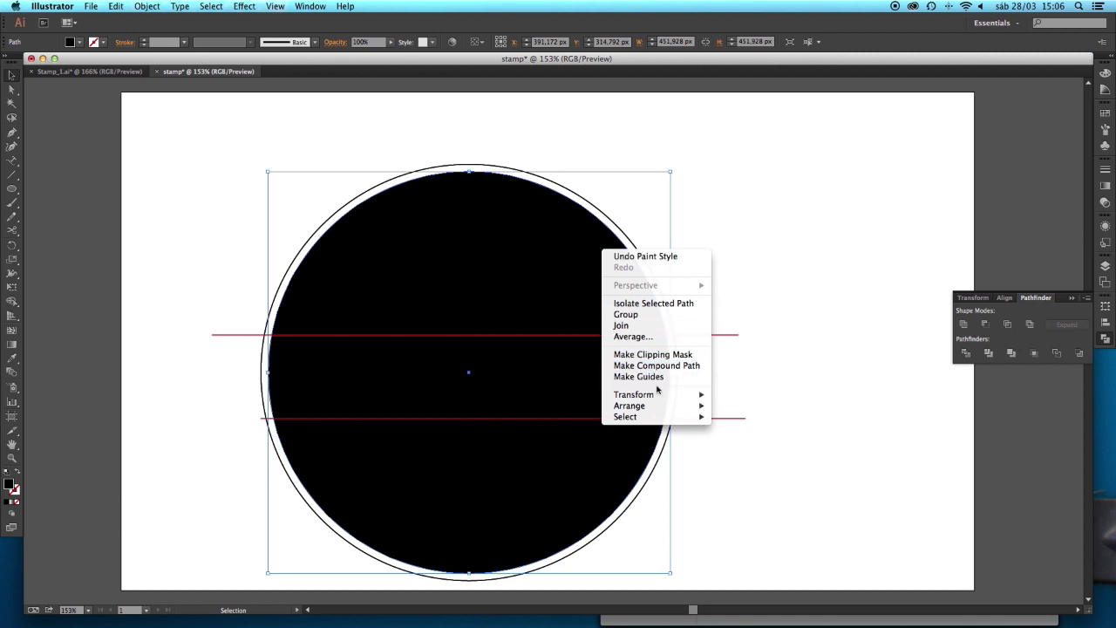
{"action": "mouse_move", "coordinate": [663, 406]}
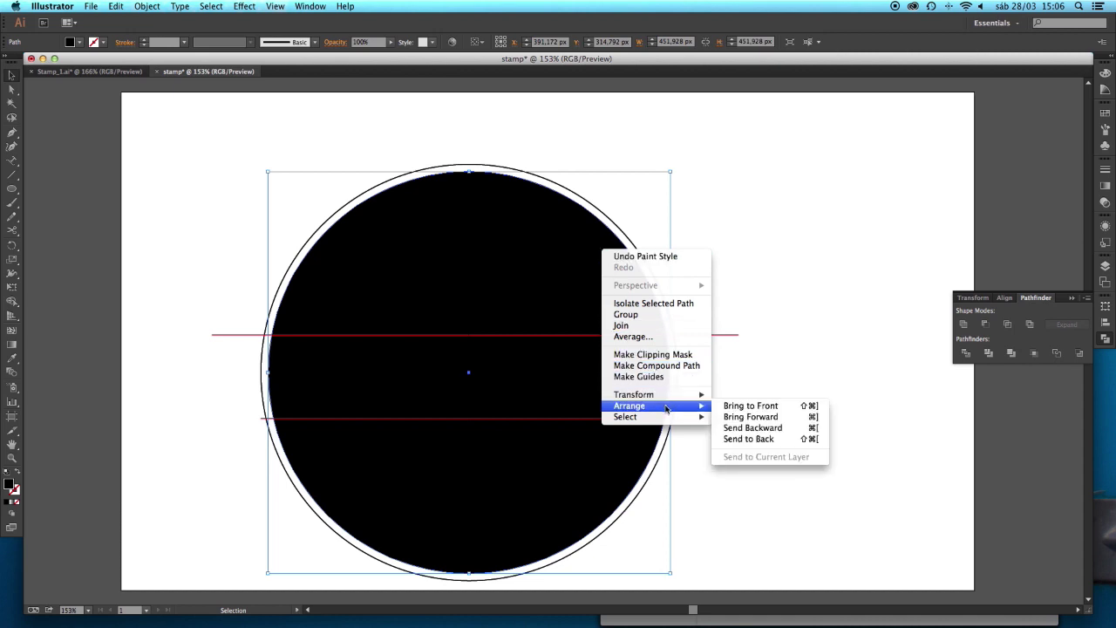
{"action": "left_click", "coordinate": [757, 439]}
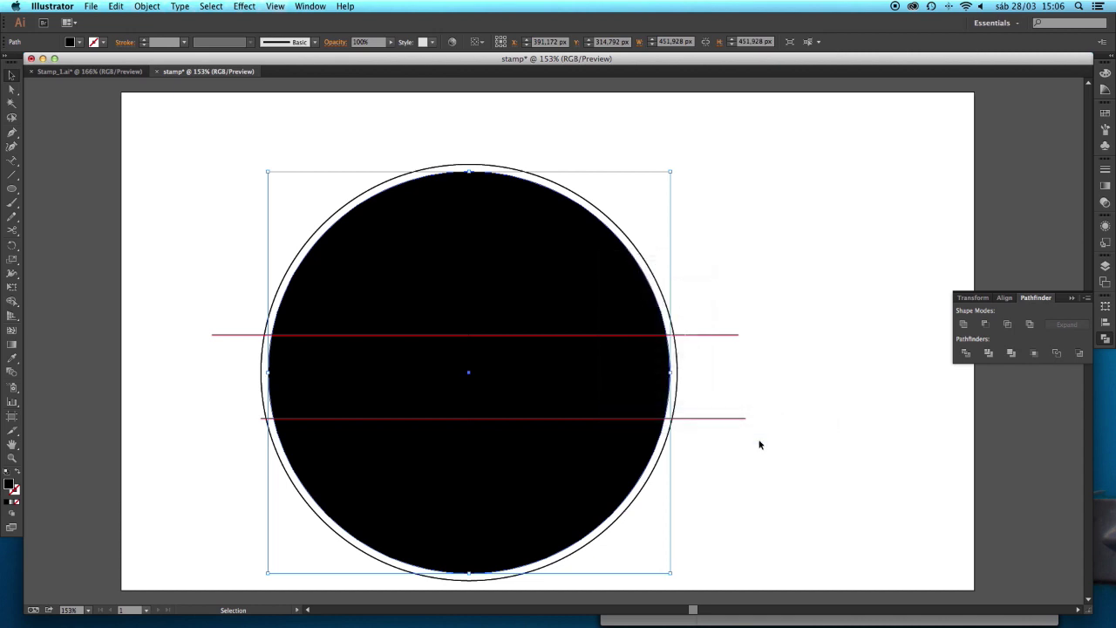
- Apply Minus Front to the black and inner circles, then select the resulting ring
{"action": "left_click", "coordinate": [593, 288], "text": "shift"}
{"action": "left_click", "coordinate": [988, 325]}
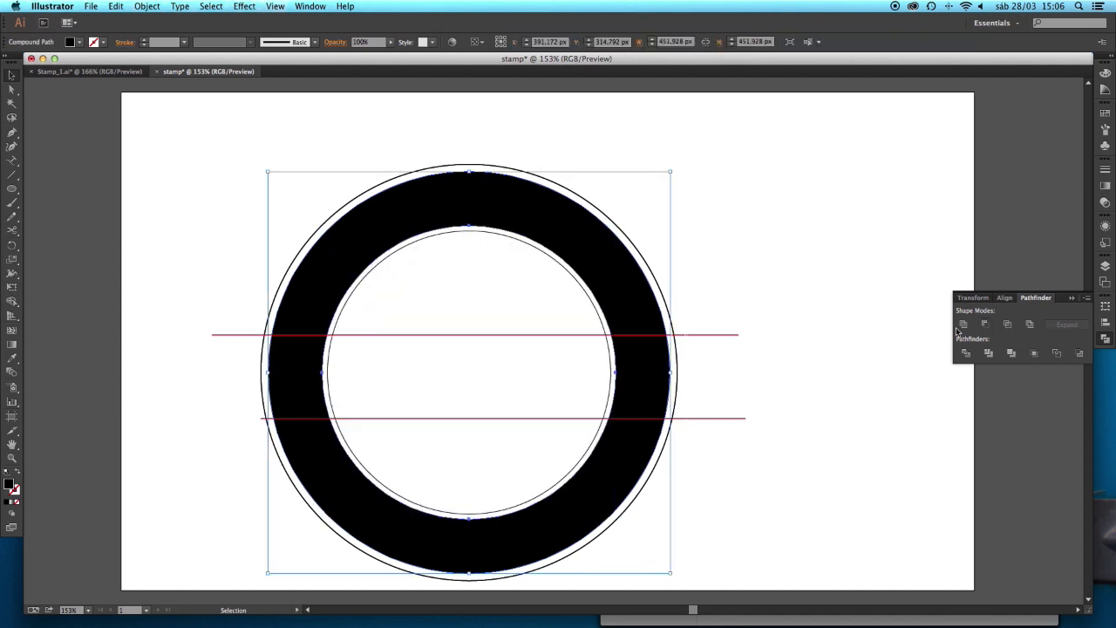
{"action": "left_click", "coordinate": [781, 298]}
{"action": "left_click", "coordinate": [623, 282]}
- Send the black ring behind the text and unlock all locked artwork
{"action": "right_click", "coordinate": [622, 281]}
{"action": "mouse_move", "coordinate": [698, 376]}
{"action": "left_click", "coordinate": [806, 410]}
{"action": "left_click", "coordinate": [566, 179]}
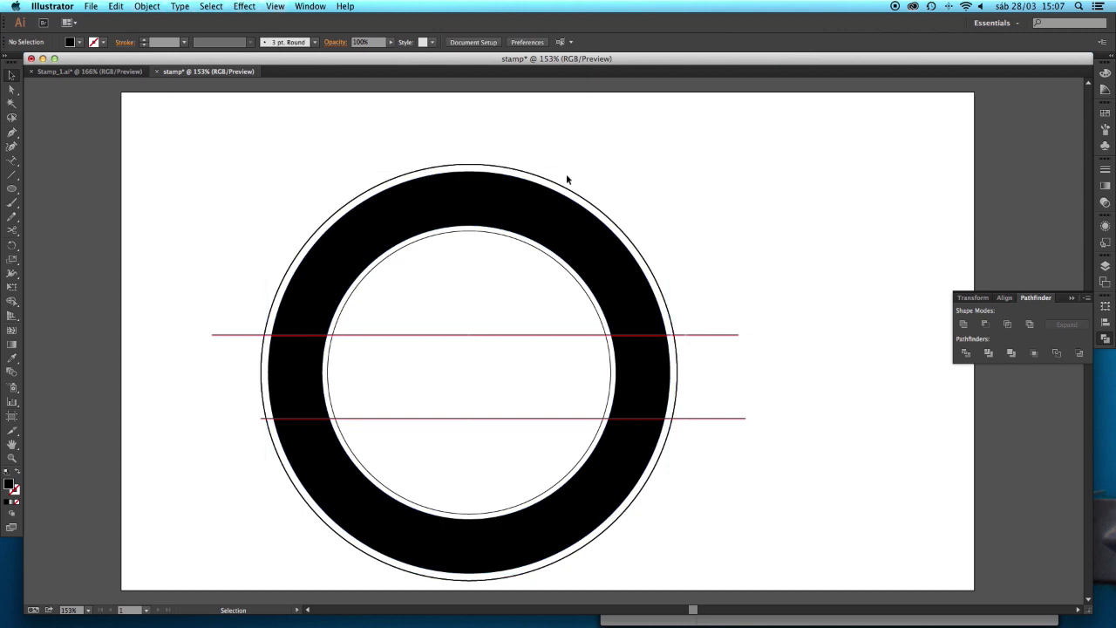
{"action": "left_click", "coordinate": [148, 6]}
{"action": "left_click", "coordinate": [174, 80]}
{"action": "left_click", "coordinate": [148, 6]}
{"action": "left_click", "coordinate": [175, 80]}
{"action": "left_click", "coordinate": [305, 95]}
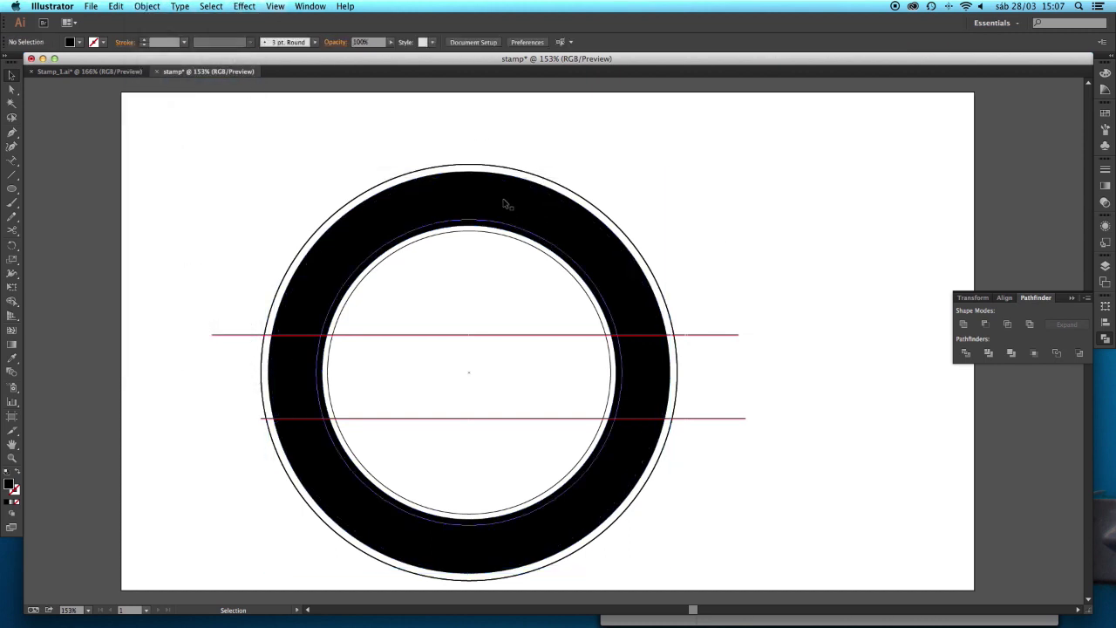
- Fill both the QUALITY CONTROL and 100% APPROVED path texts with white
{"action": "left_click", "coordinate": [503, 204]}
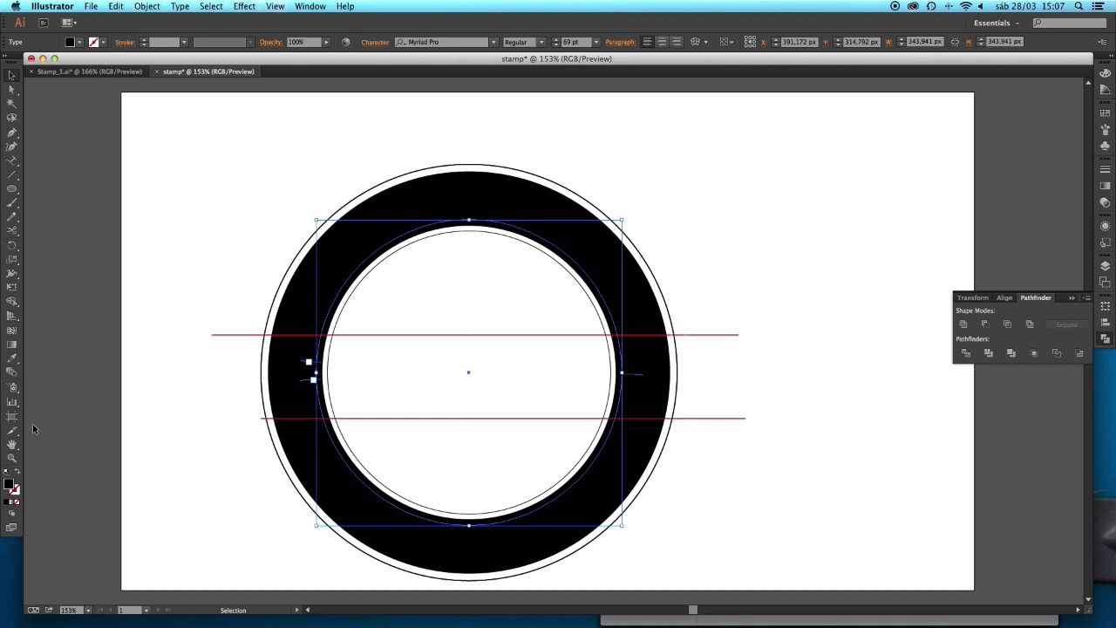
{"action": "left_click", "coordinate": [81, 42]}
{"action": "left_click", "coordinate": [23, 62]}
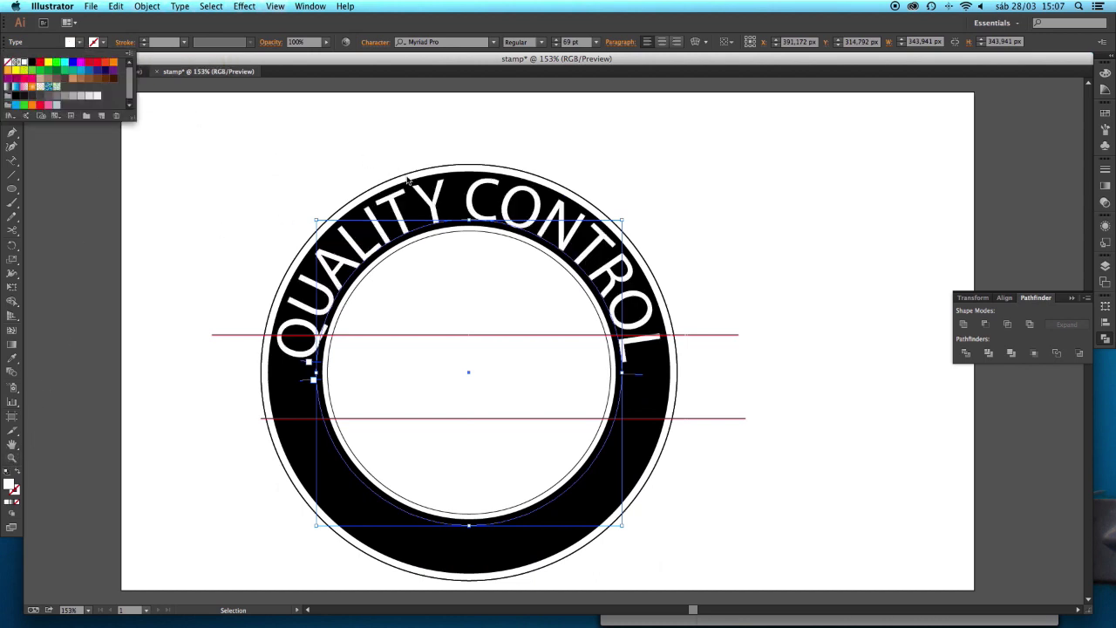
{"action": "left_click", "coordinate": [525, 537]}
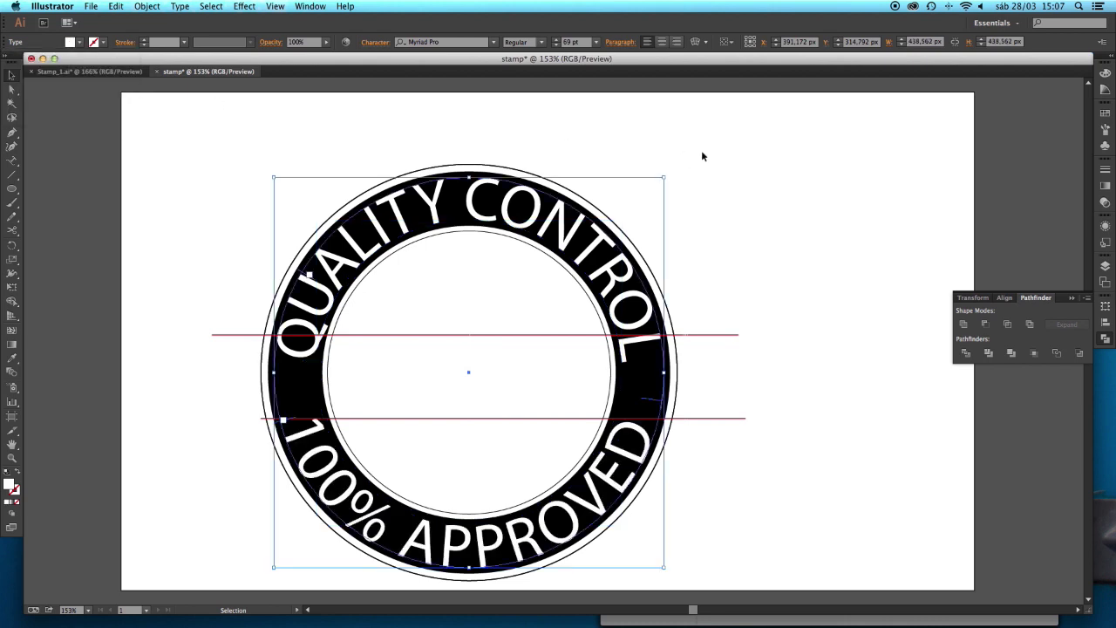
{"action": "left_click", "coordinate": [708, 145]}
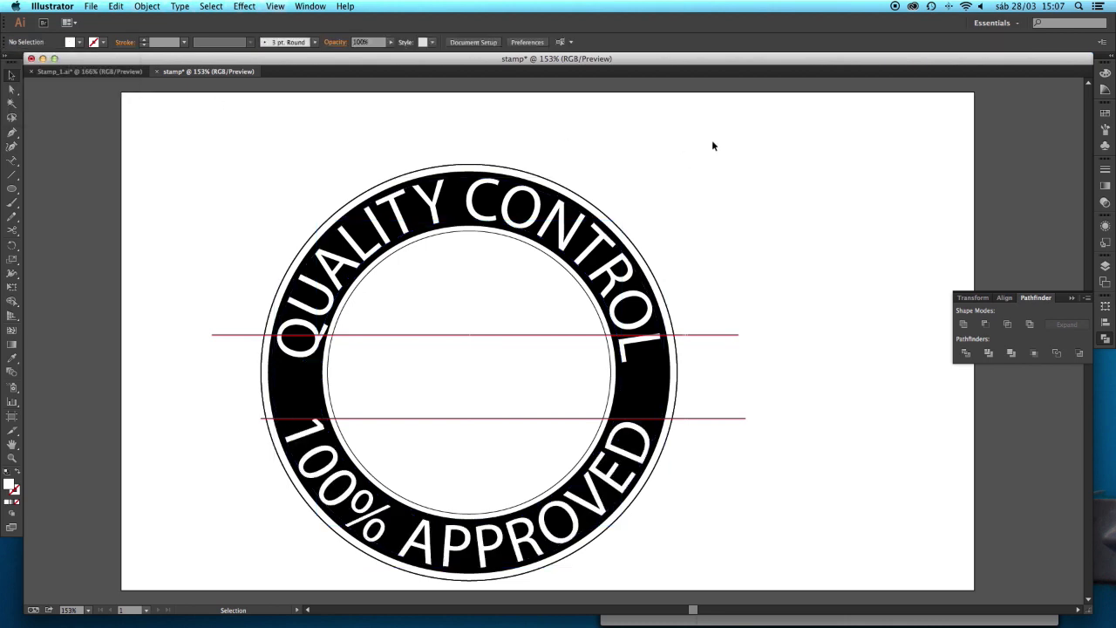
- Set the outer ring circle's stroke weight to 5 pt
{"action": "left_click", "coordinate": [568, 202]}
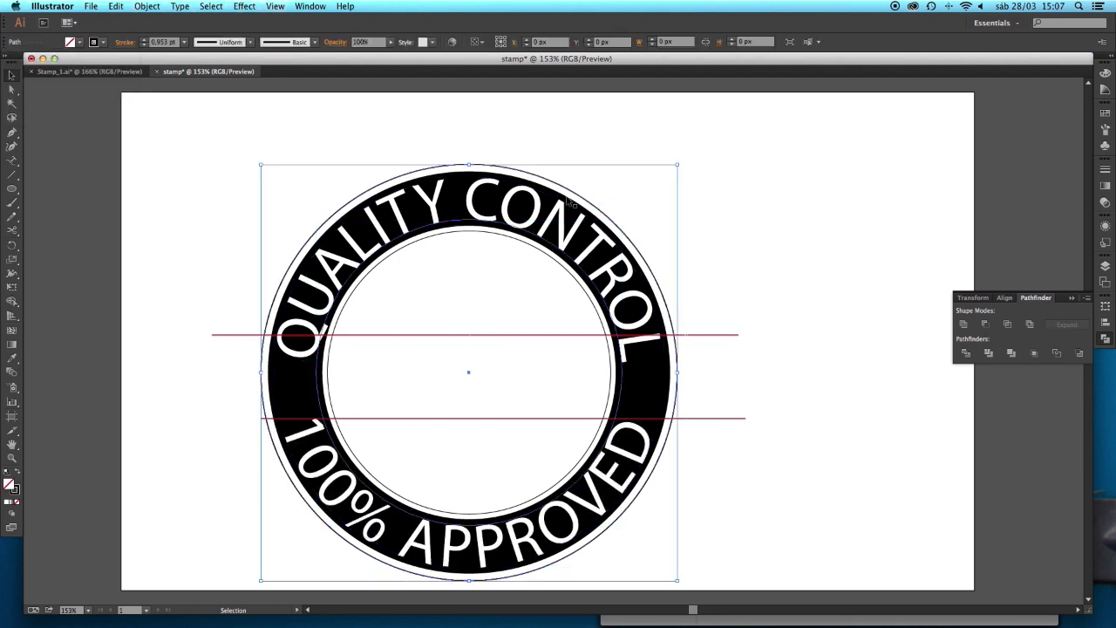
{"action": "left_click", "coordinate": [144, 40]}
{"action": "left_click", "coordinate": [570, 407]}
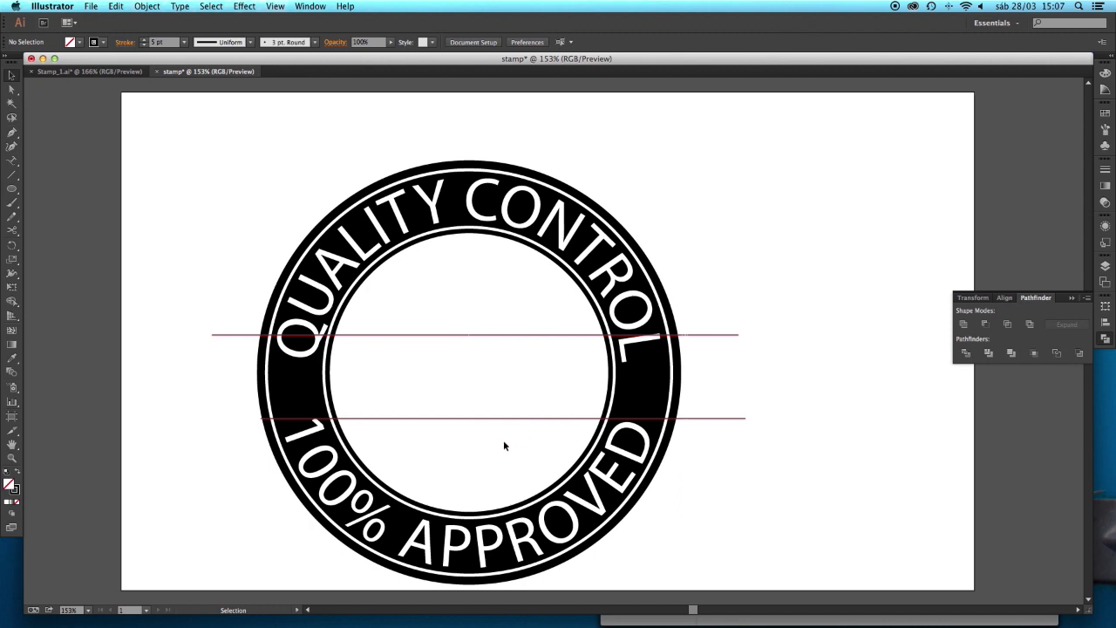
- Create a 7-point star at the ring's left side with the Star tool
{"action": "left_click_drag", "start_coordinate": [10, 186], "coordinate": [63, 246]}
{"action": "left_click", "coordinate": [286, 384]}
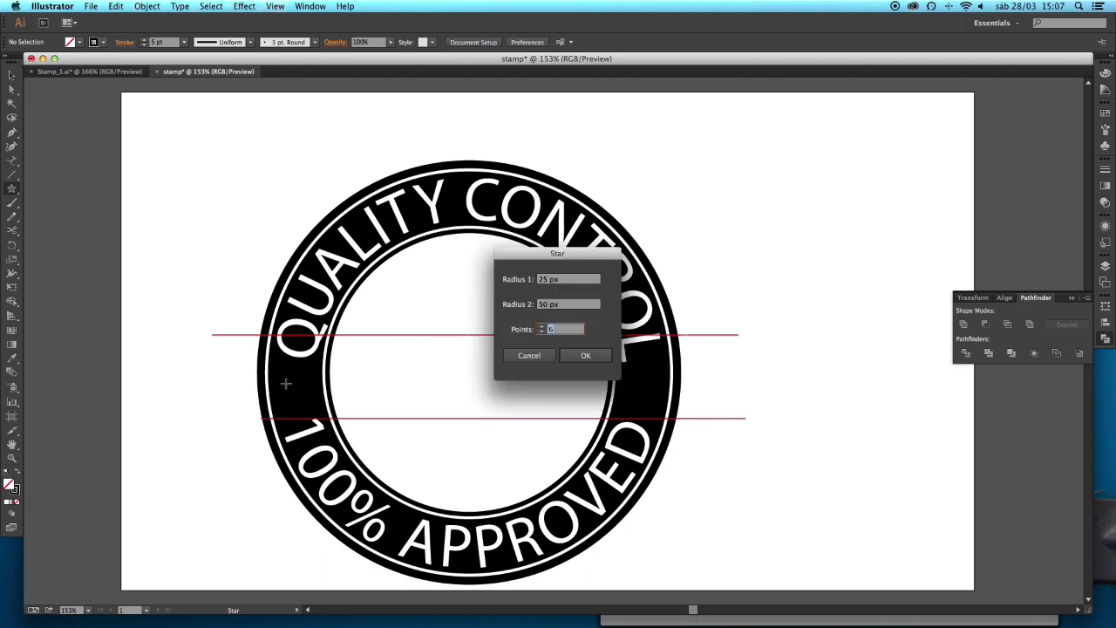
{"action": "type", "text": "7"}
{"action": "left_click", "coordinate": [585, 356]}
- Fill the star white and shrink it to about half its size
{"action": "left_click", "coordinate": [18, 474]}
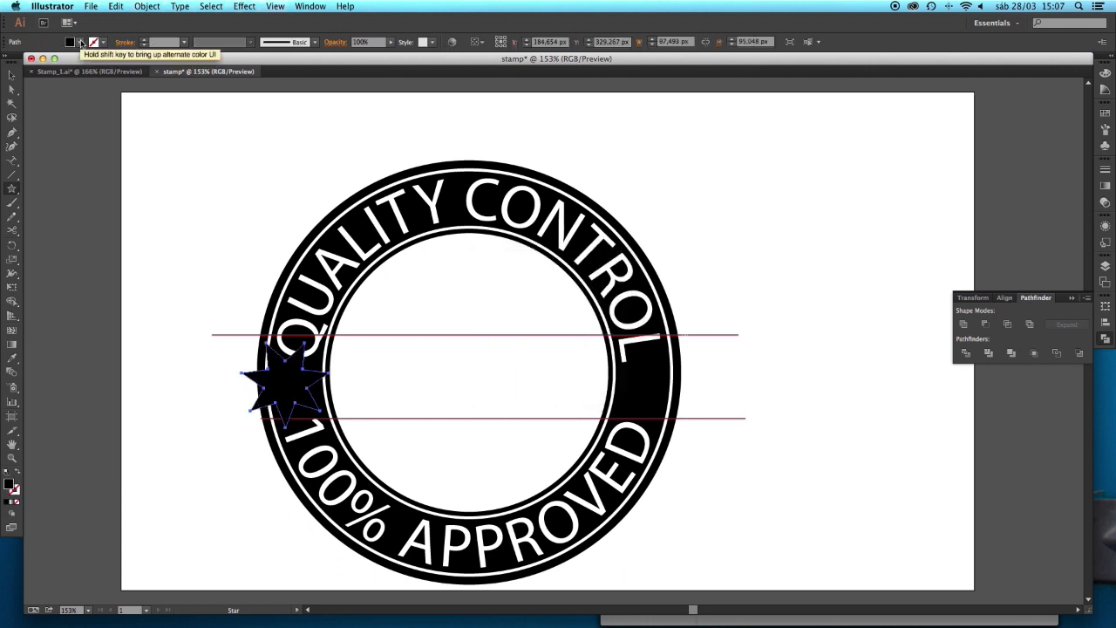
{"action": "left_click", "coordinate": [82, 44]}
{"action": "left_click", "coordinate": [17, 63]}
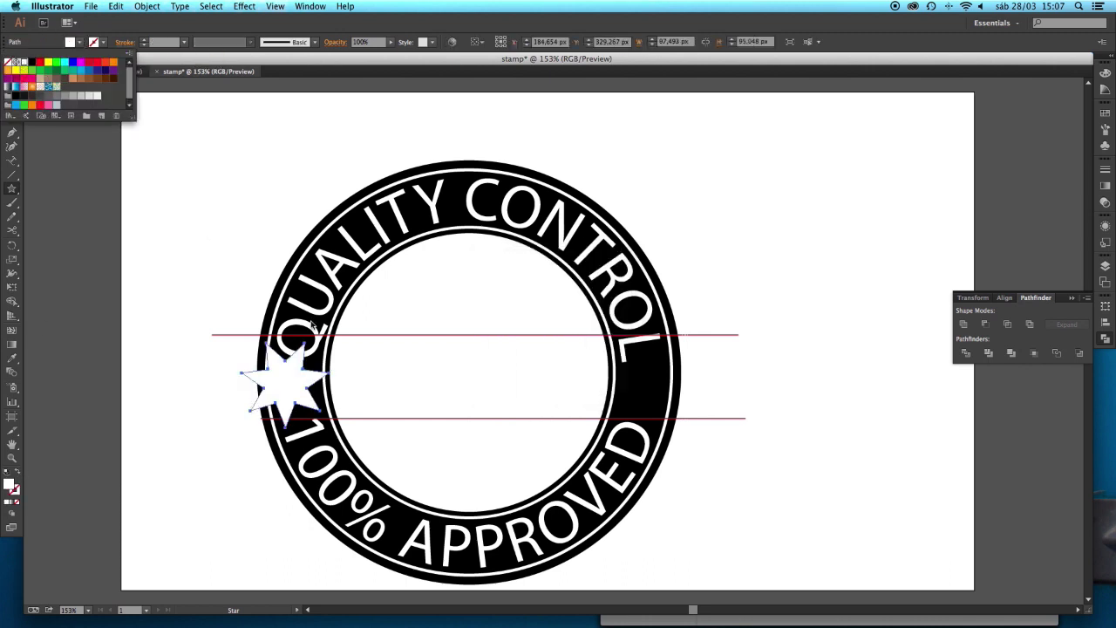
{"action": "left_click", "coordinate": [96, 156]}
{"action": "key", "text": "a"}
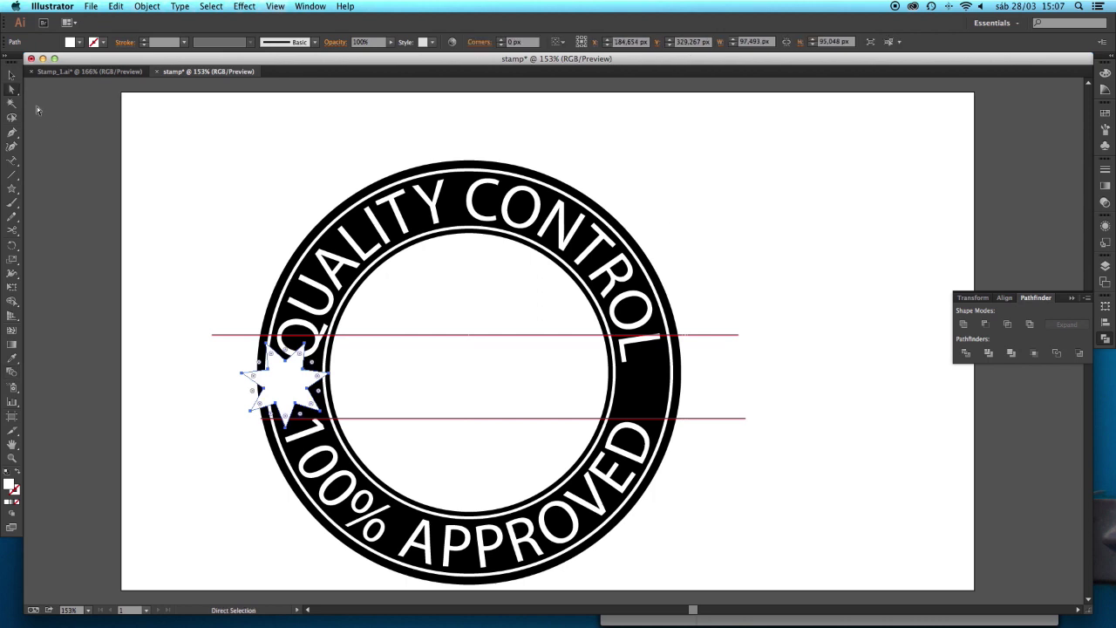
{"action": "key", "text": "v"}
{"action": "left_click_drag", "start_coordinate": [242, 343], "coordinate": [646, 398]}
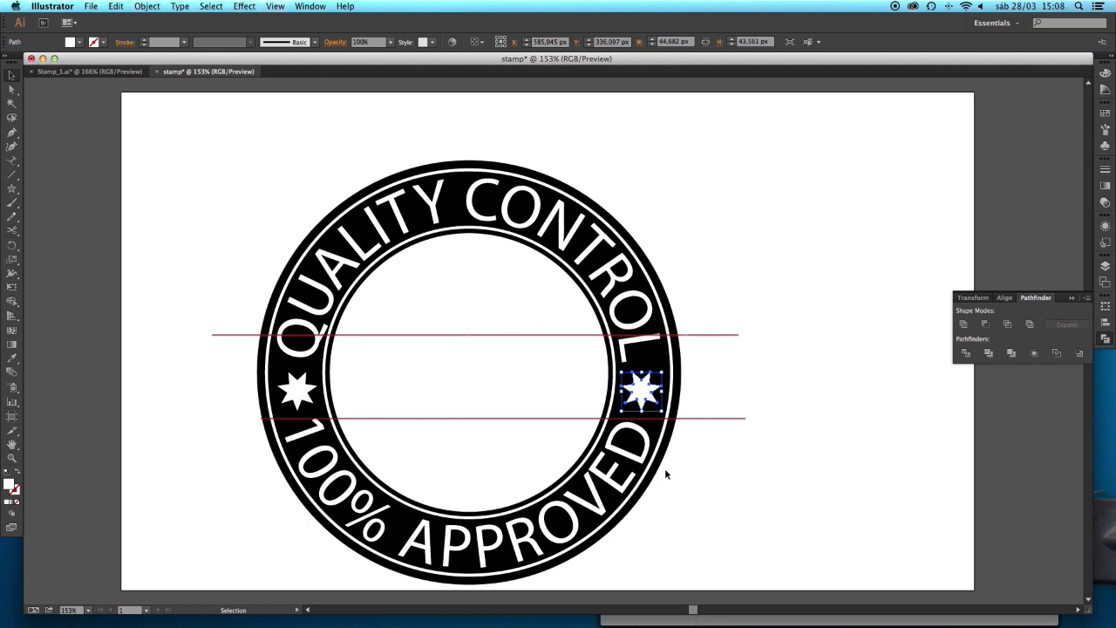
- Try a copy of the left star toward the centre, undo it, and fit the stamp in view
{"action": "left_click", "coordinate": [735, 386]}
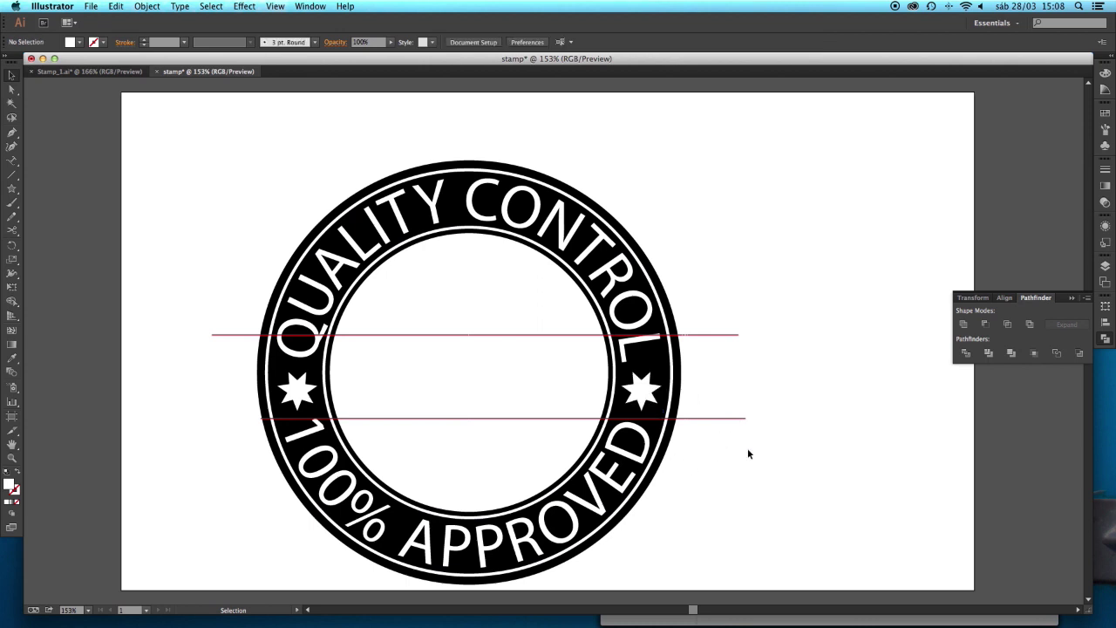
{"action": "left_click", "coordinate": [301, 394]}
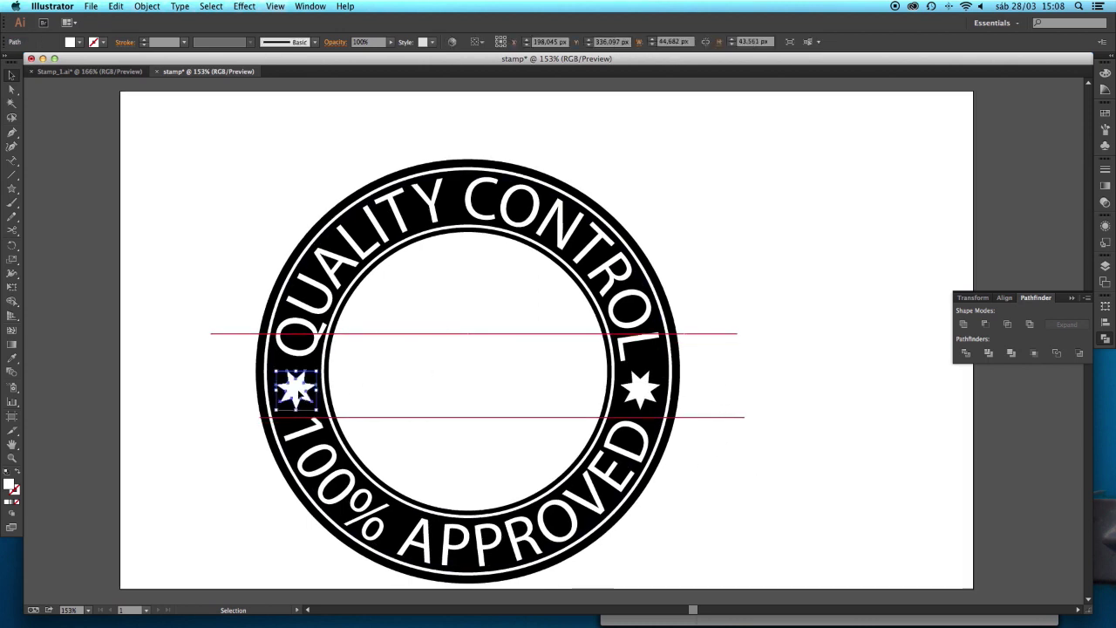
{"action": "left_click_drag", "start_coordinate": [301, 394], "coordinate": [457, 399]}
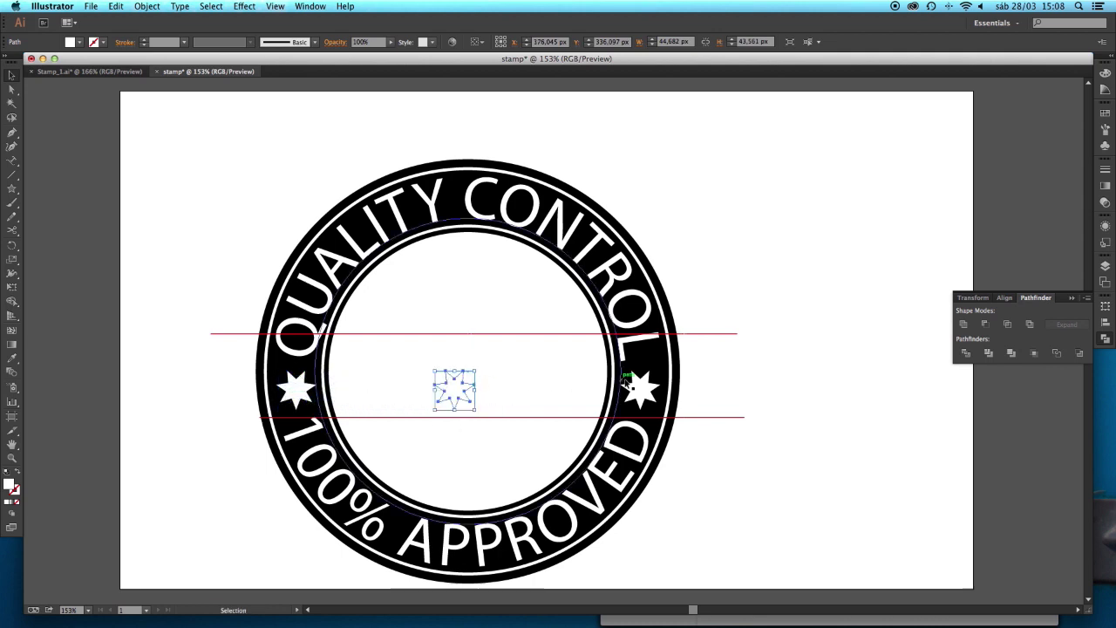
{"action": "key", "text": "super+z"}
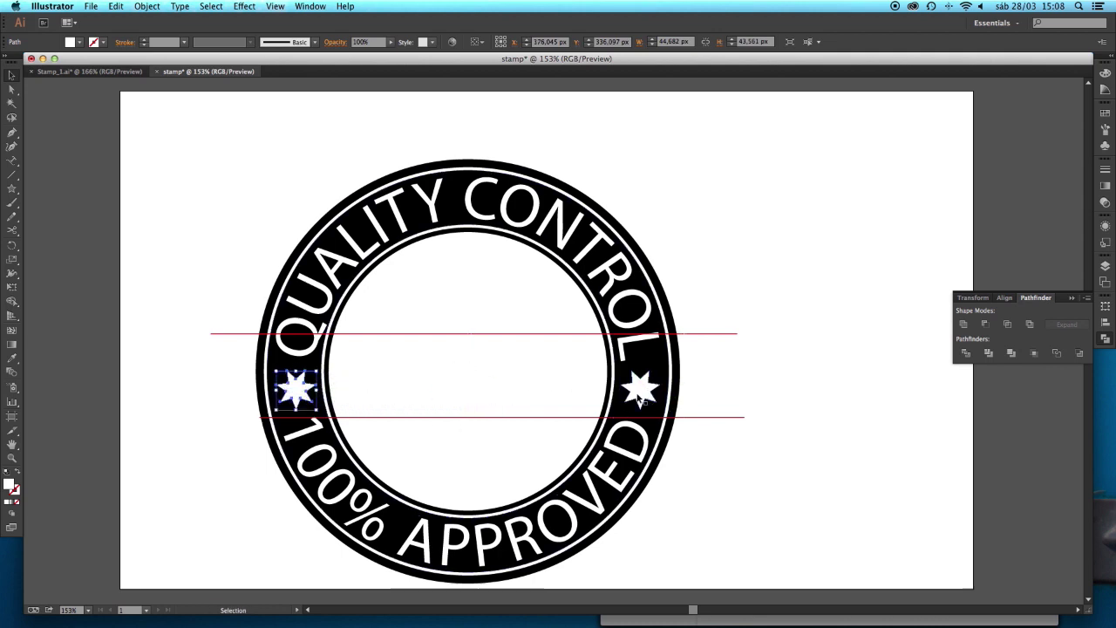
{"action": "key", "text": "super+a"}
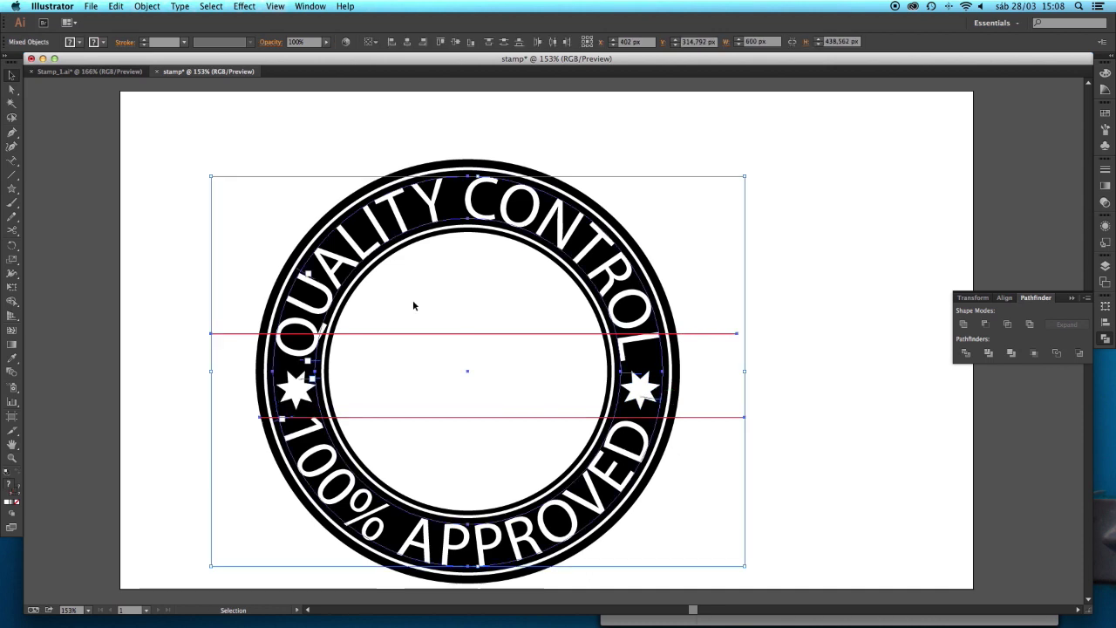
{"action": "scroll", "coordinate": [412, 301], "scroll_direction": "up", "scroll_amount": 10}
{"action": "left_click", "coordinate": [382, 314]}
{"action": "key", "text": "super+0"}
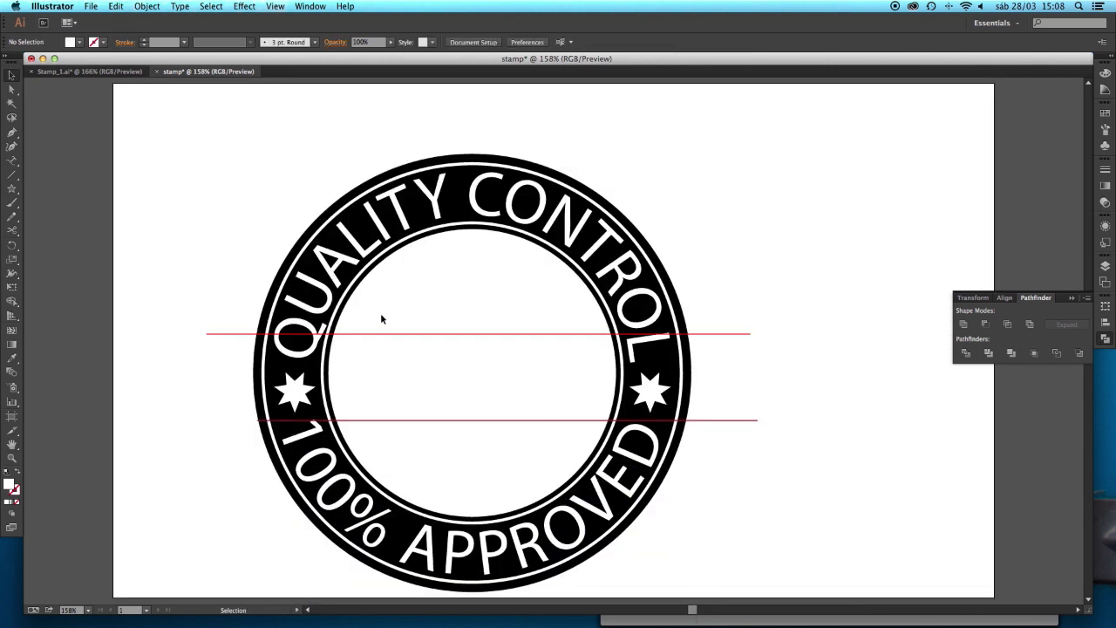
- Delete the upper and lower red horizontal guide lines
{"action": "left_click", "coordinate": [383, 332]}
{"action": "key", "text": "v"}
{"action": "key", "text": "Delete"}
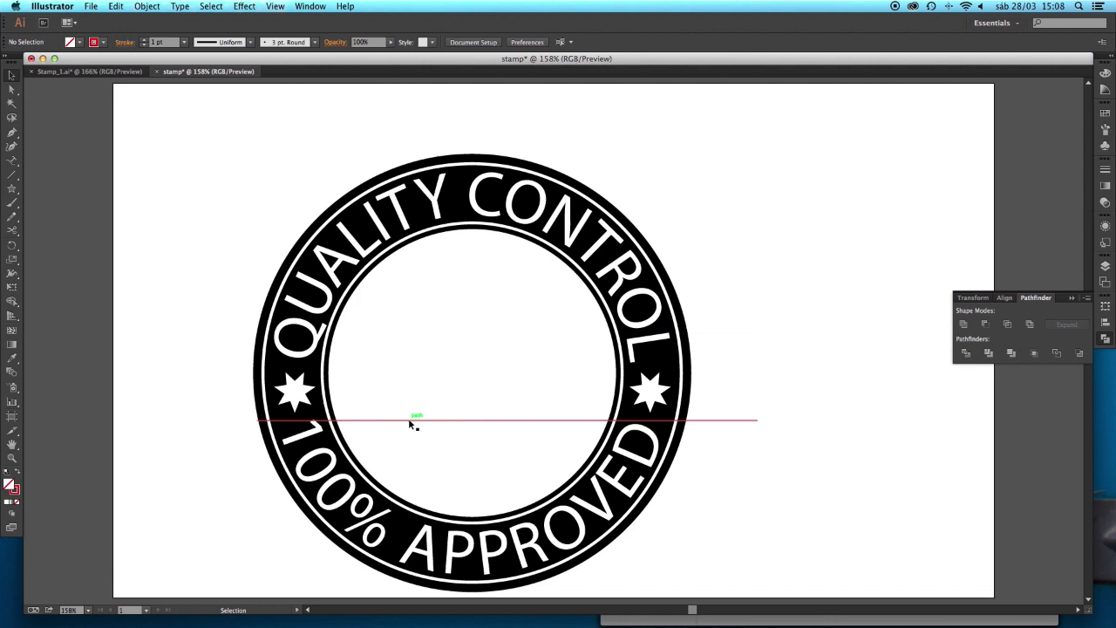
{"action": "left_click", "coordinate": [408, 420]}
{"action": "key", "text": "Delete"}
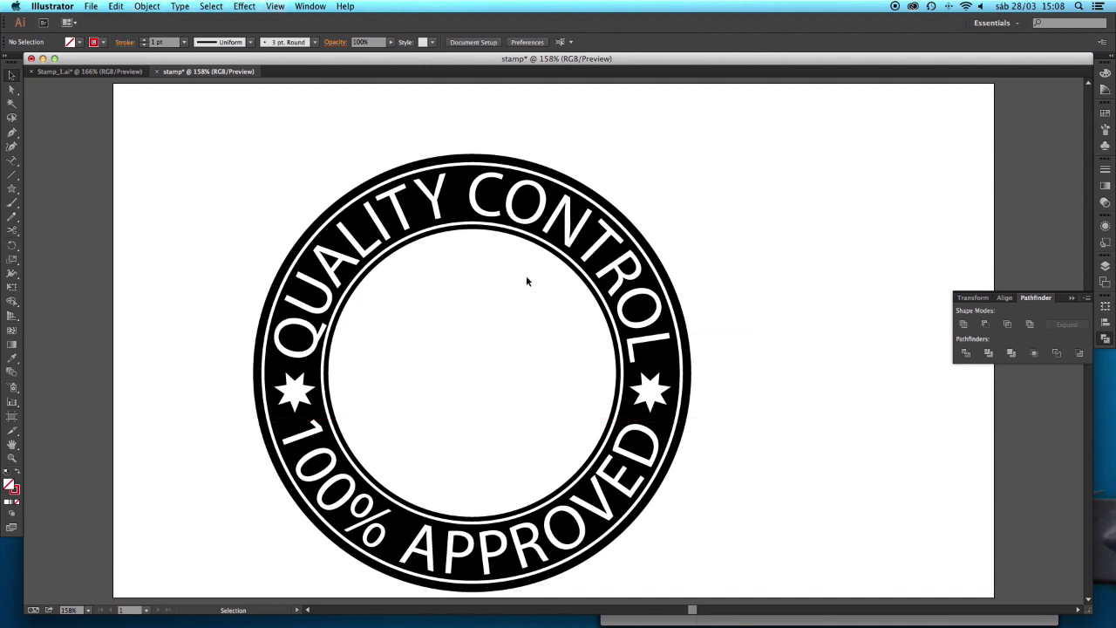
- Draw a closed, curved check-mark path with the Pen tool inside the stamp's white centre
{"action": "left_click", "coordinate": [12, 133]}
{"action": "left_click", "coordinate": [340, 344]}
{"action": "left_click_drag", "start_coordinate": [373, 394], "coordinate": [382, 432]}
{"action": "left_click_drag", "start_coordinate": [383, 473], "coordinate": [413, 477]}
{"action": "left_click", "coordinate": [418, 473]}
{"action": "left_click_drag", "start_coordinate": [493, 392], "coordinate": [534, 371]}
{"action": "left_click_drag", "start_coordinate": [602, 334], "coordinate": [369, 341]}
{"action": "left_click", "coordinate": [363, 333]}
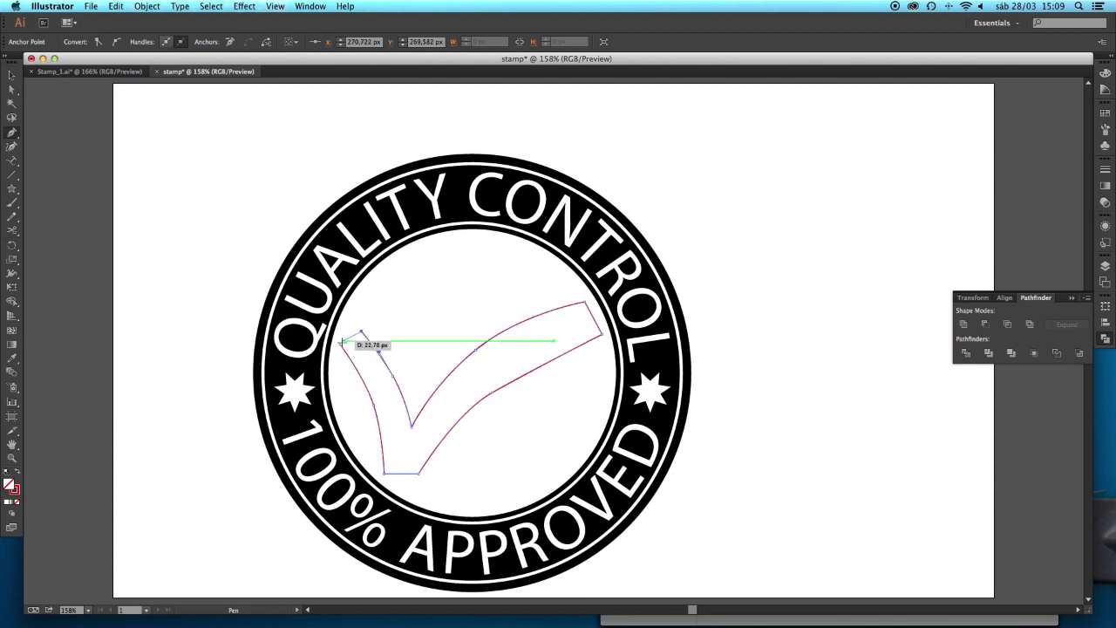
{"action": "left_click", "coordinate": [341, 346]}
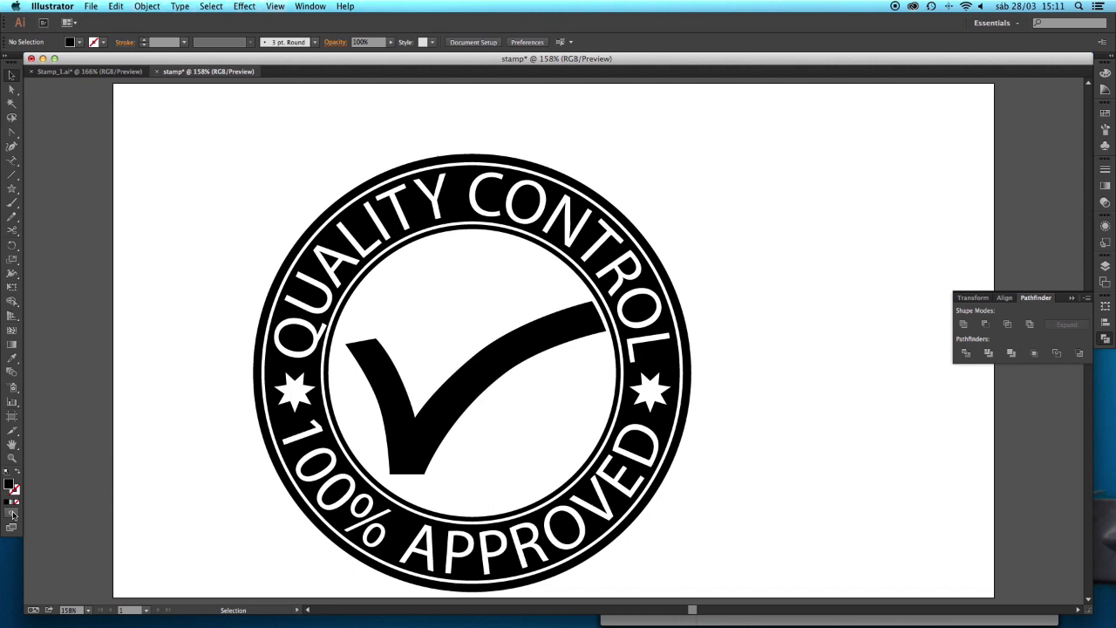
{"action": "left_click", "coordinate": [13, 190]}
- Draw and delete a test rectangle, then switch the drawing mode to Draw Behind
{"action": "left_click_drag", "start_coordinate": [14, 190], "coordinate": [75, 189]}
{"action": "left_click_drag", "start_coordinate": [196, 202], "coordinate": [521, 411]}
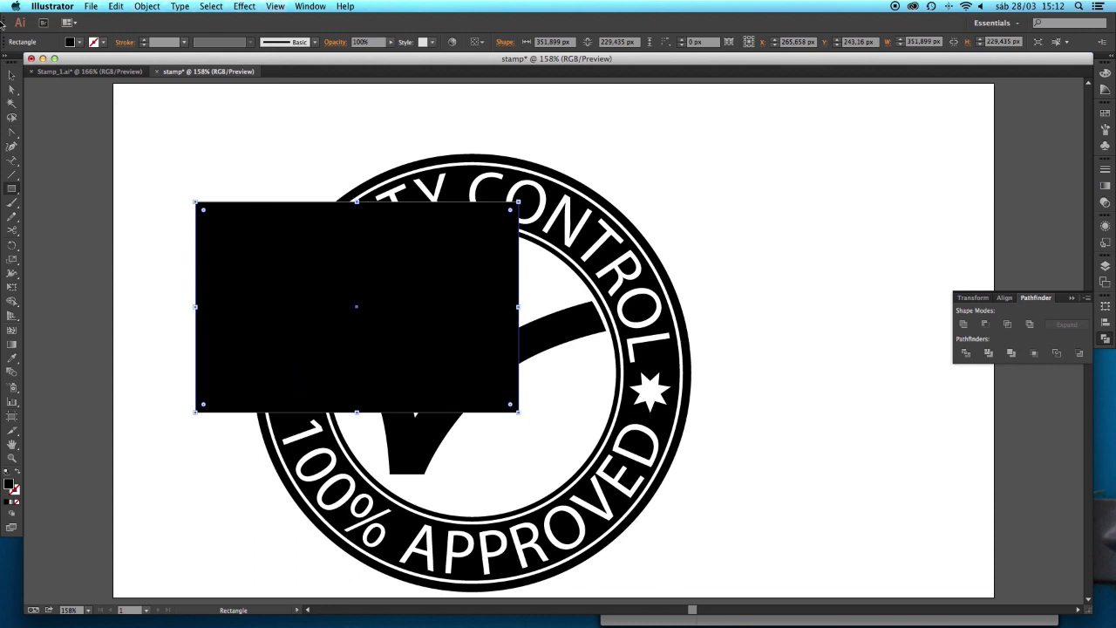
{"action": "left_click", "coordinate": [11, 75]}
{"action": "key", "text": "Delete"}
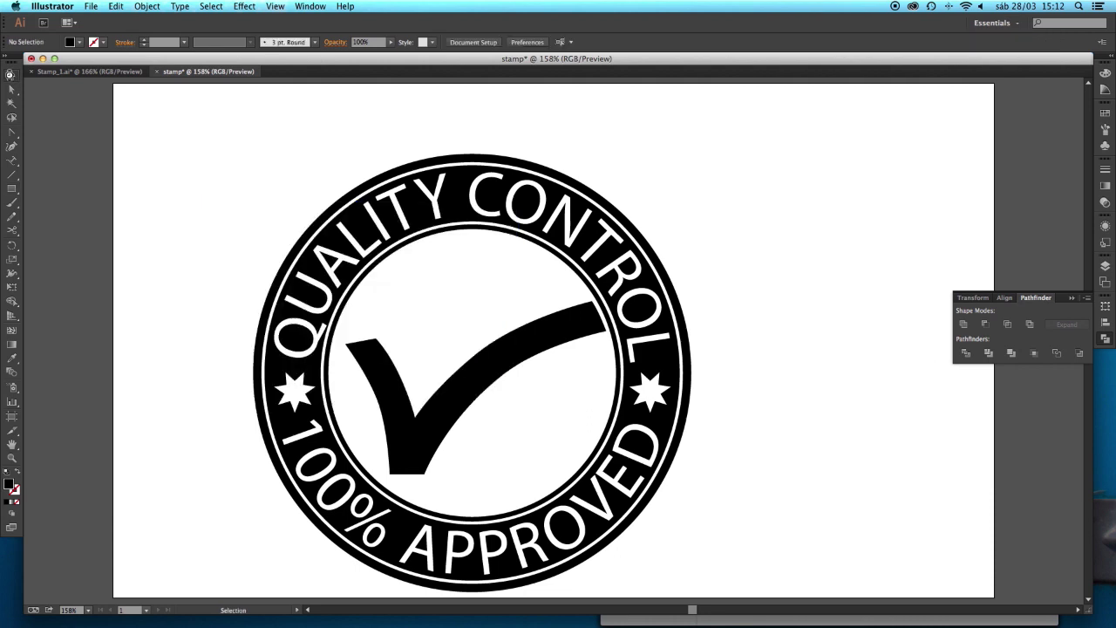
{"action": "left_click", "coordinate": [12, 516]}
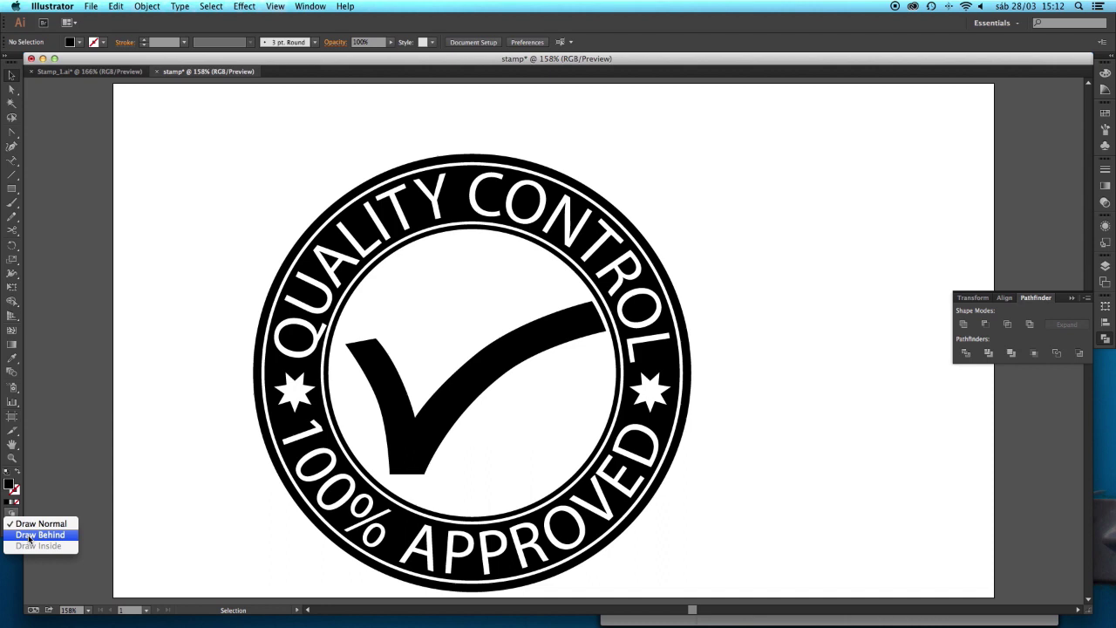
{"action": "left_click", "coordinate": [32, 535]}
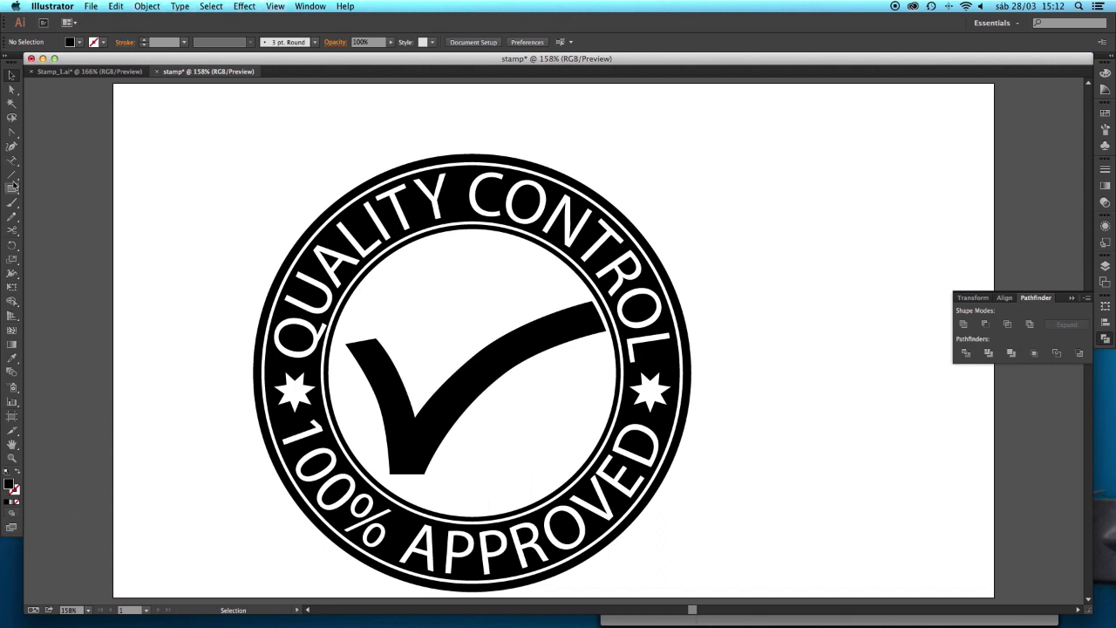
- Draw a bright green rectangle behind the stamp's lower part, extending past both sides
{"action": "left_click", "coordinate": [11, 189]}
{"action": "left_click", "coordinate": [79, 42]}
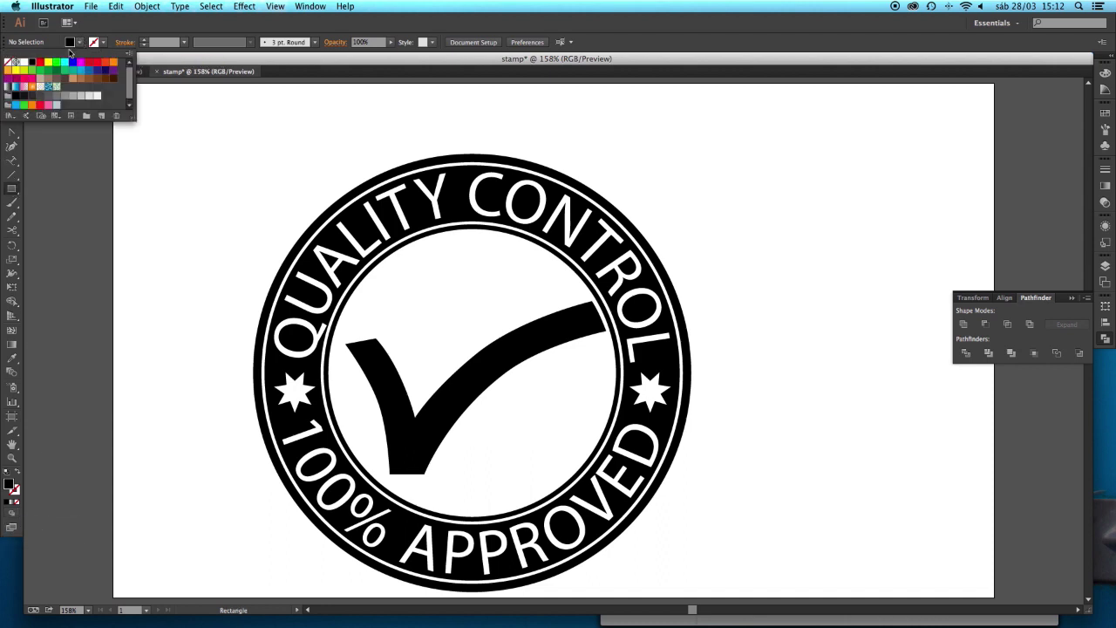
{"action": "left_click", "coordinate": [57, 64]}
{"action": "left_click", "coordinate": [211, 298]}
{"action": "left_click_drag", "start_coordinate": [202, 295], "coordinate": [777, 596]}
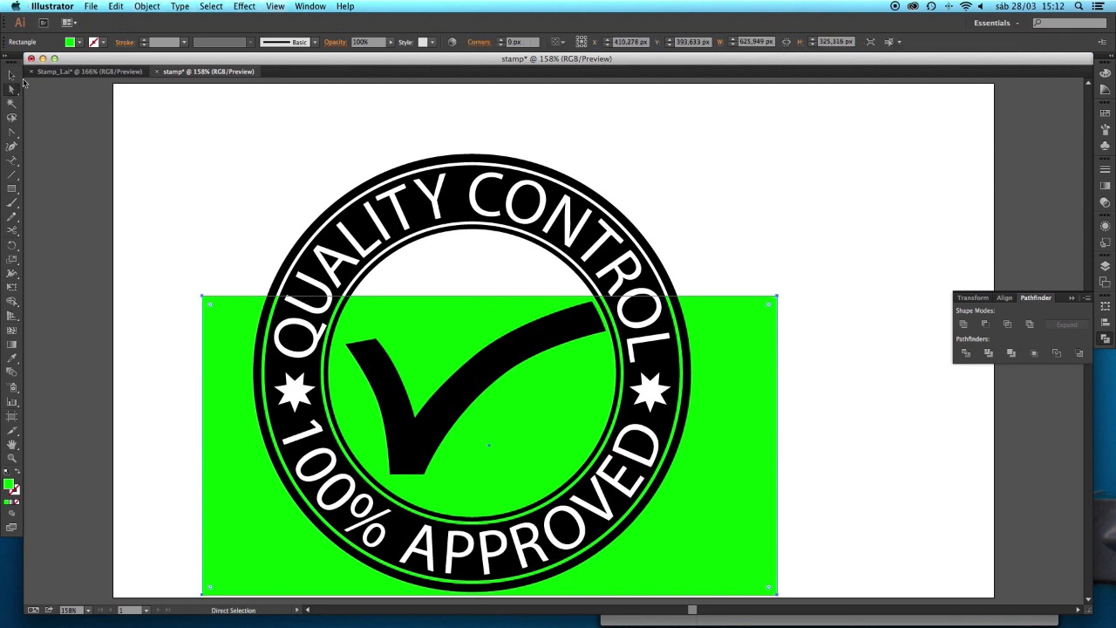
- Hide the bounding box and select the green rectangle and then the circular stamp text
{"action": "left_click", "coordinate": [11, 75]}
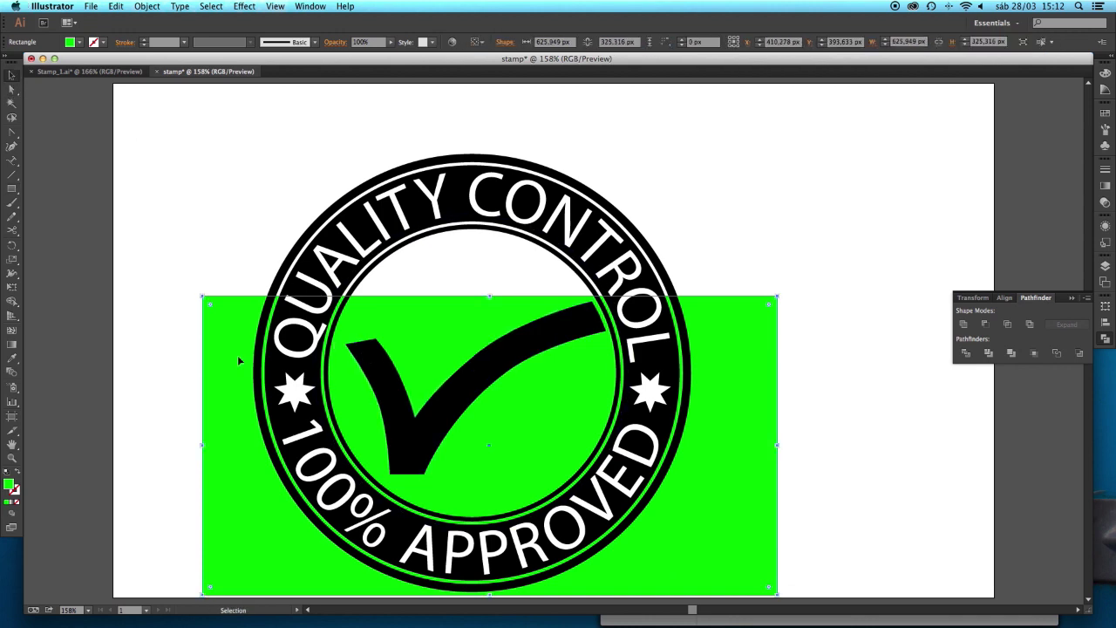
{"action": "key", "text": "super+shift+b"}
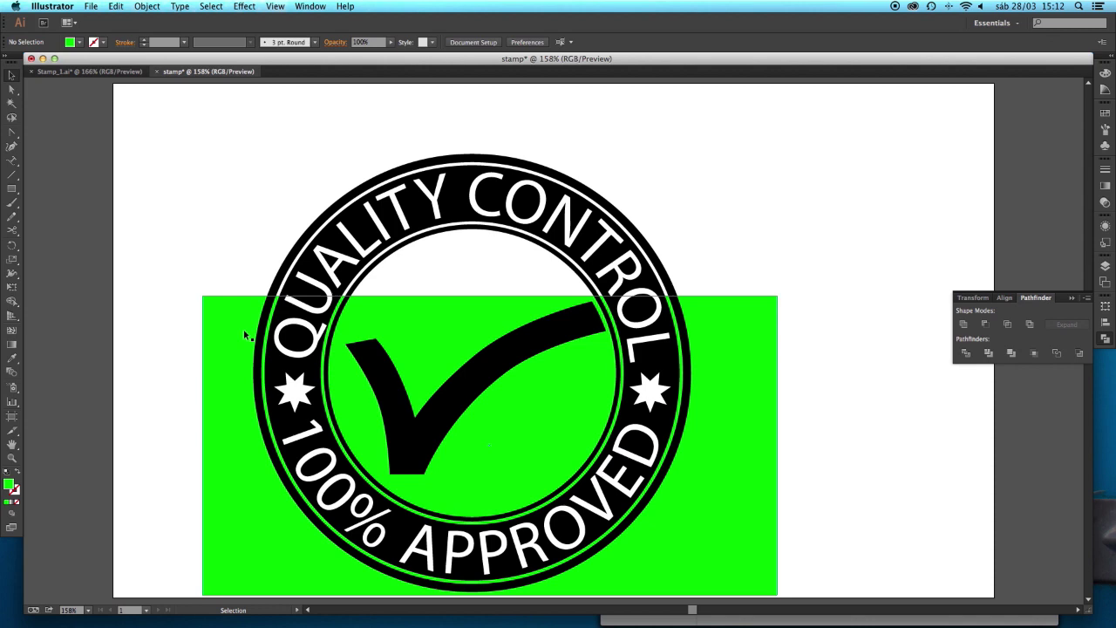
{"action": "left_click", "coordinate": [233, 334]}
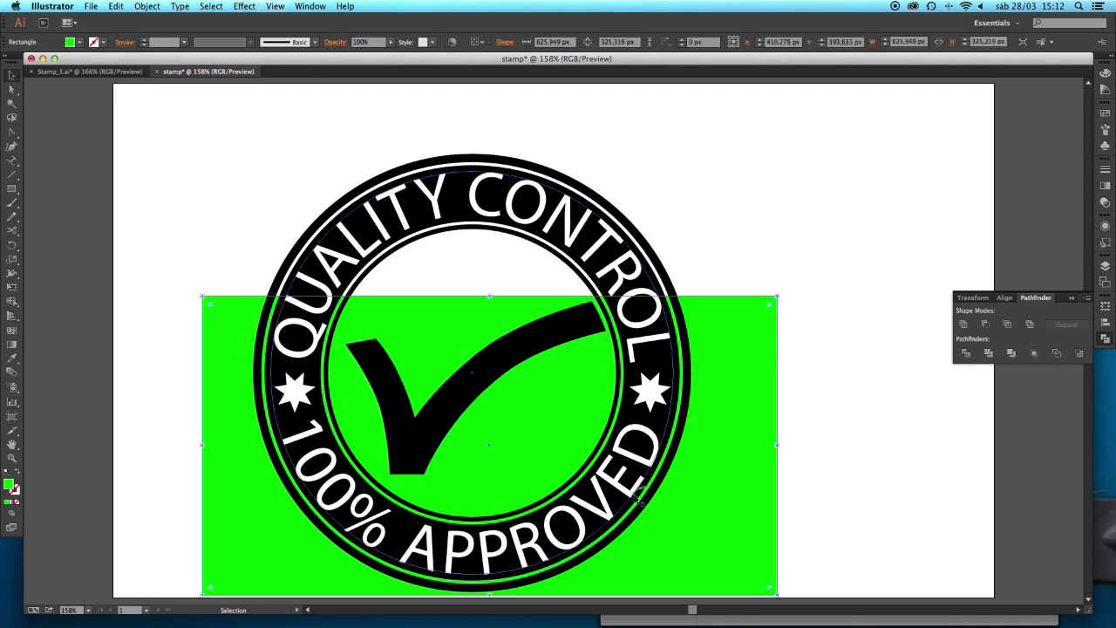
{"action": "left_click", "coordinate": [633, 439]}
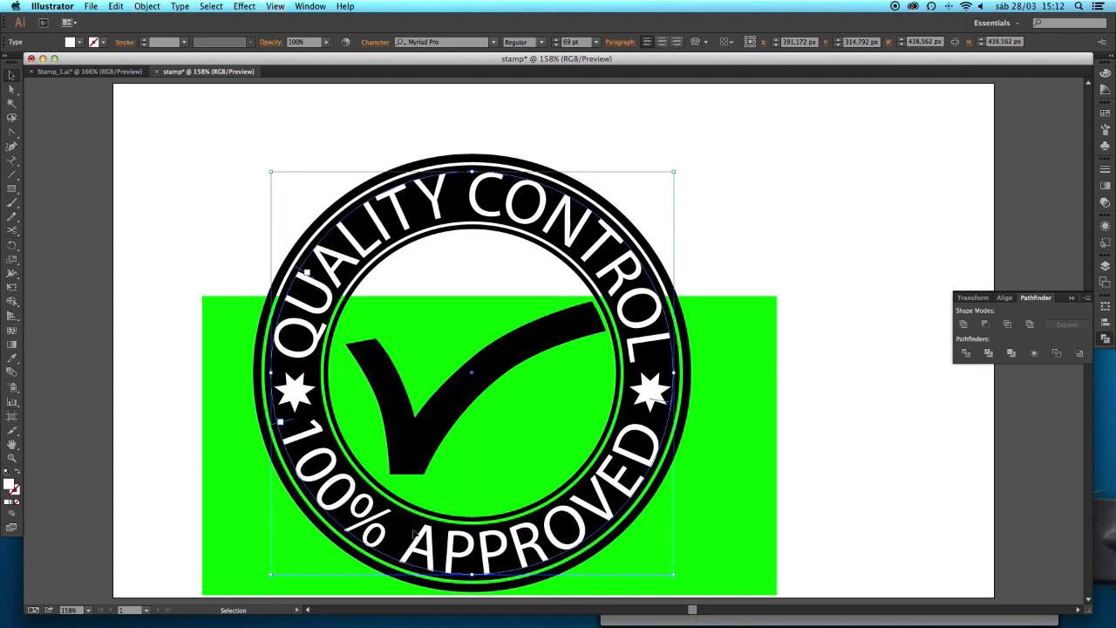
- Delete the green rectangle and convert both circular texts to outlines
{"action": "left_click", "coordinate": [224, 315]}
{"action": "key", "text": "Delete"}
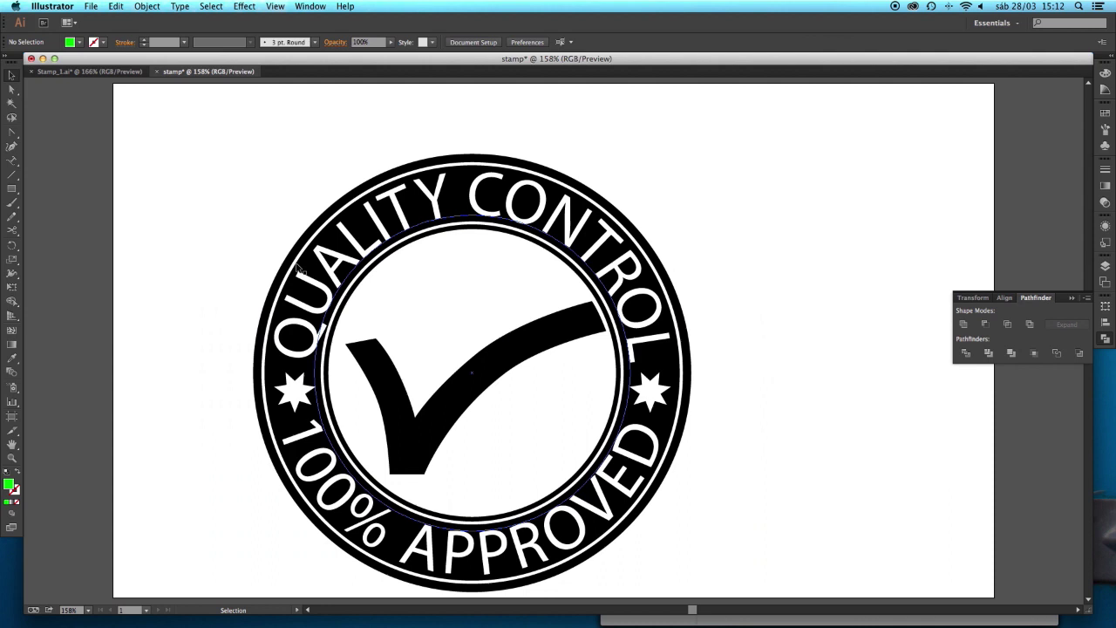
{"action": "left_click", "coordinate": [351, 263]}
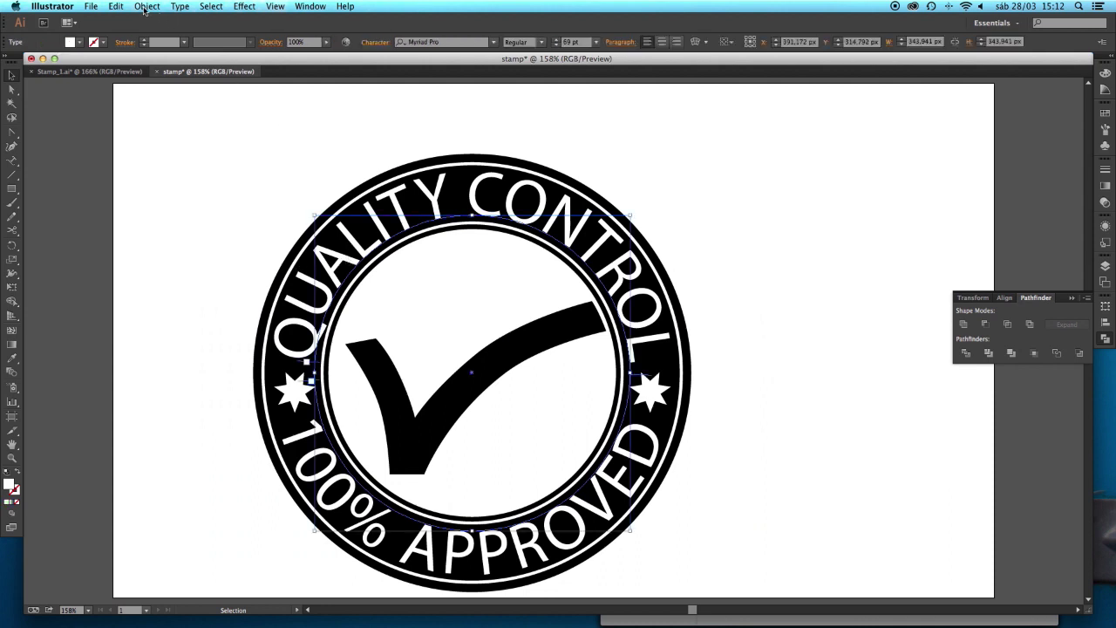
{"action": "left_click", "coordinate": [145, 9]}
{"action": "mouse_move", "coordinate": [179, 7]}
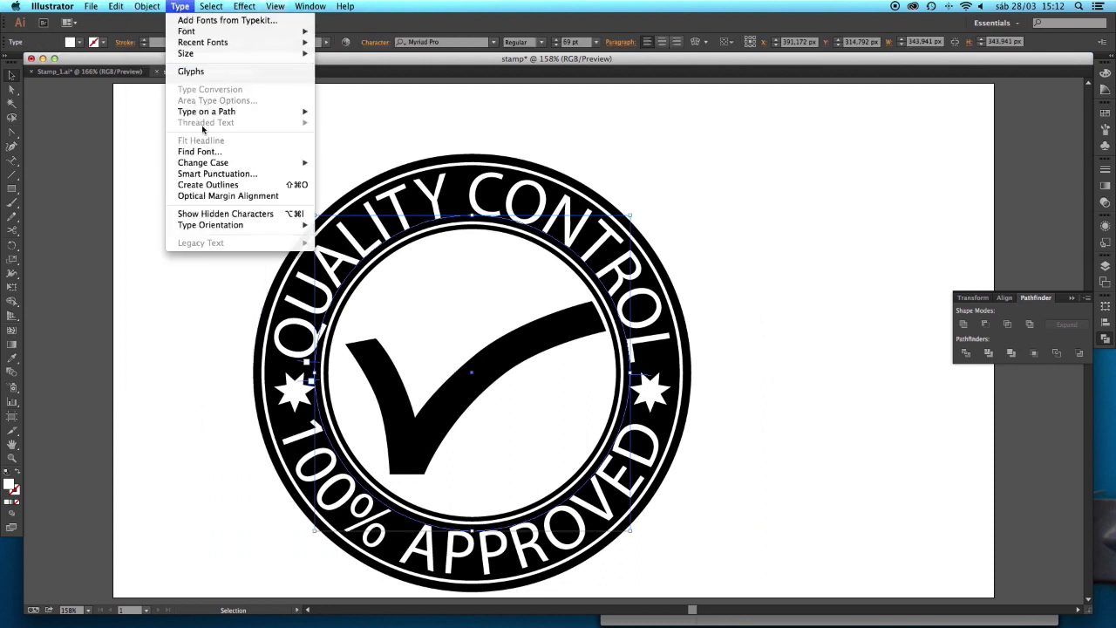
{"action": "left_click", "coordinate": [226, 185]}
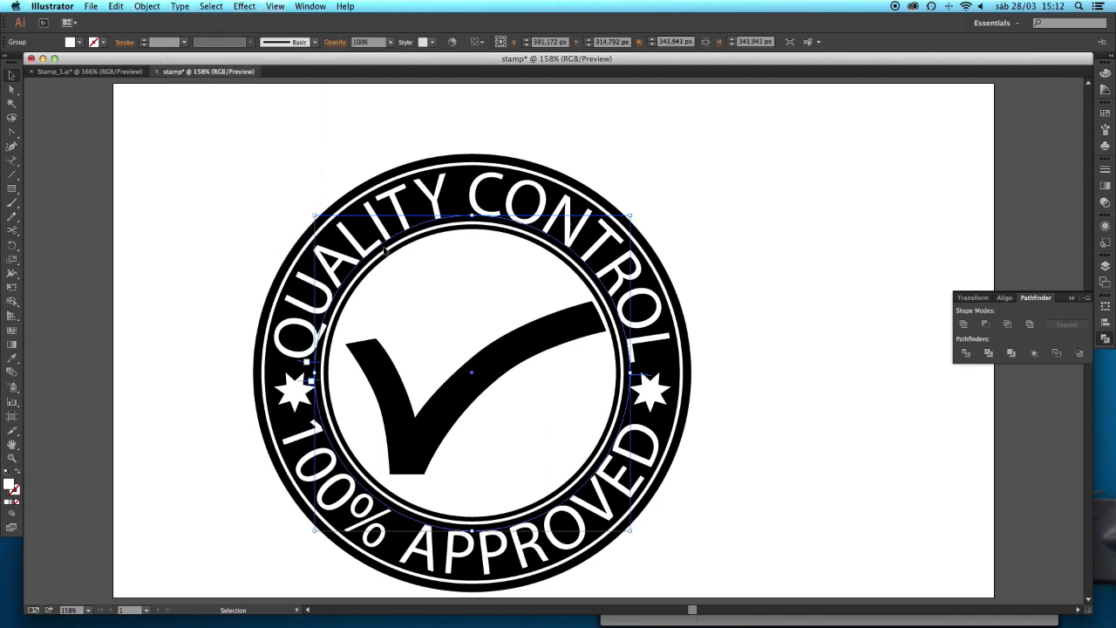
{"action": "left_click", "coordinate": [580, 529]}
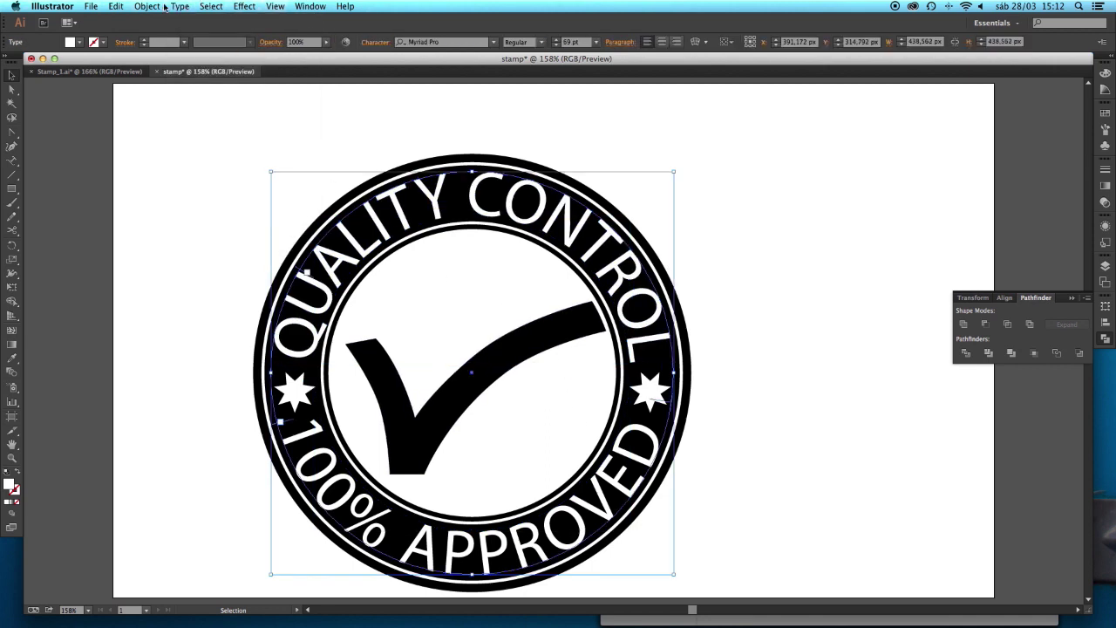
{"action": "left_click", "coordinate": [188, 6]}
{"action": "left_click", "coordinate": [226, 185]}
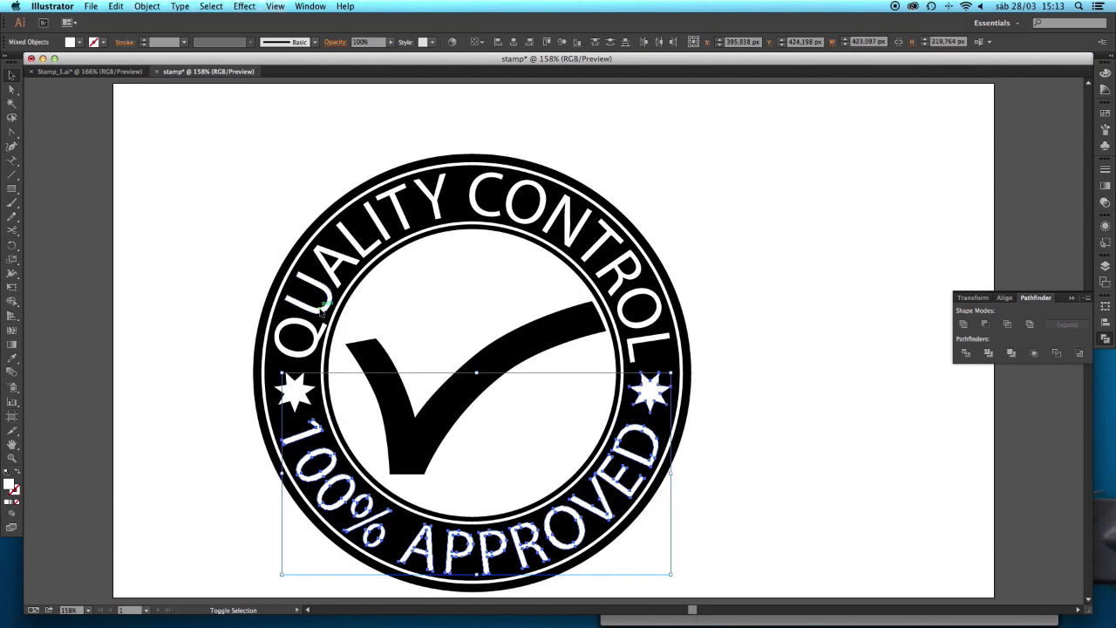
- Subtract the lettering outlines from the outer black ring with Pathfinder Minus Front
{"action": "left_click", "coordinate": [308, 369], "text": "shift"}
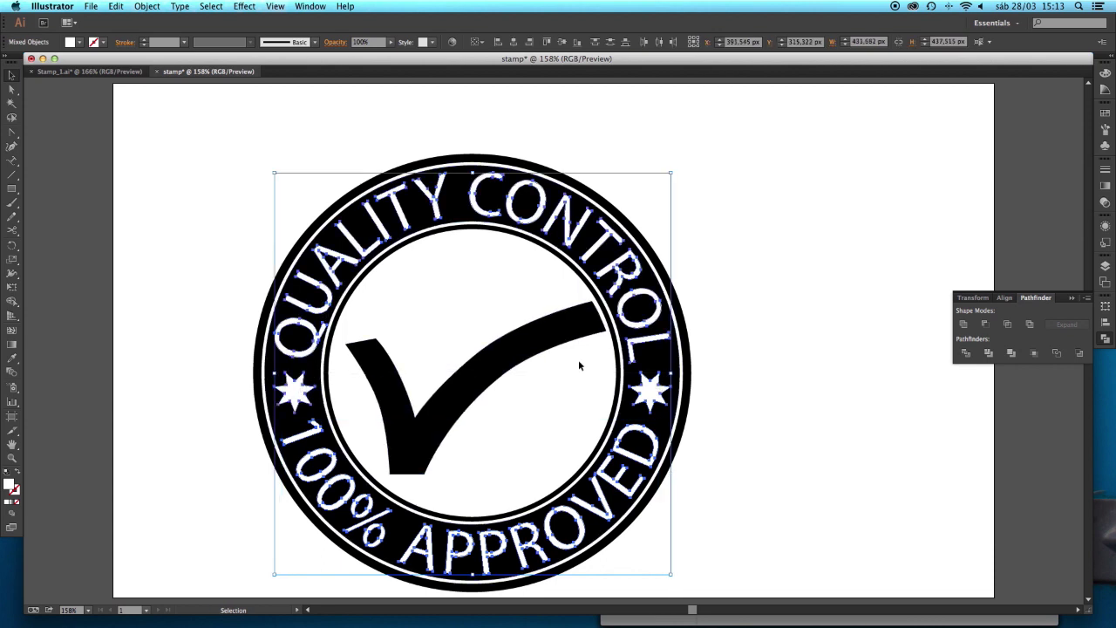
{"action": "left_click", "coordinate": [680, 358], "text": "shift"}
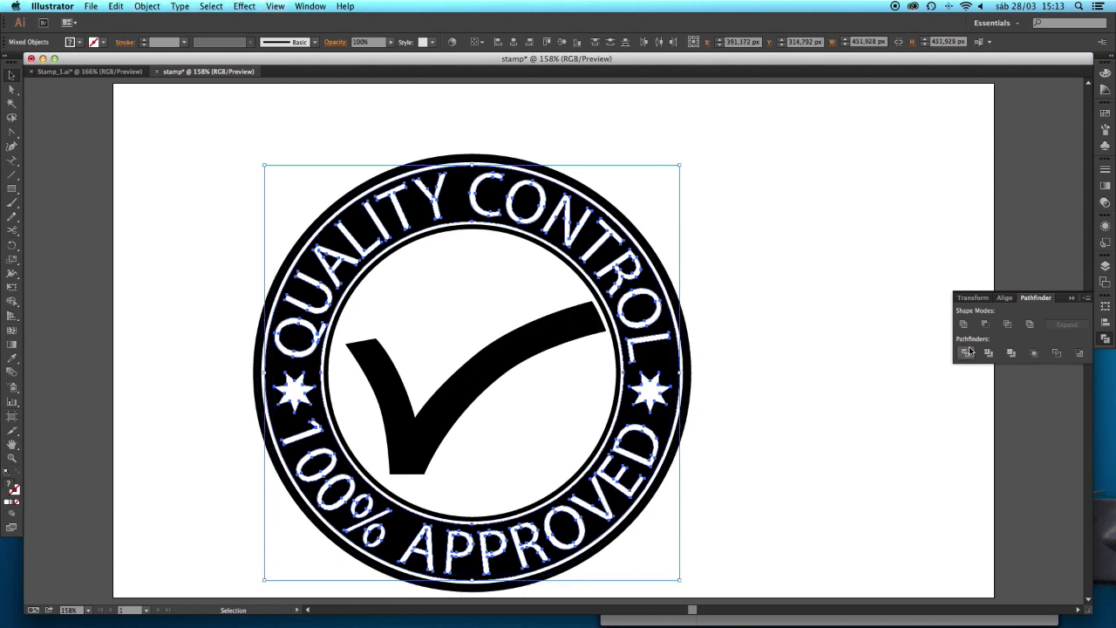
{"action": "left_click", "coordinate": [985, 325]}
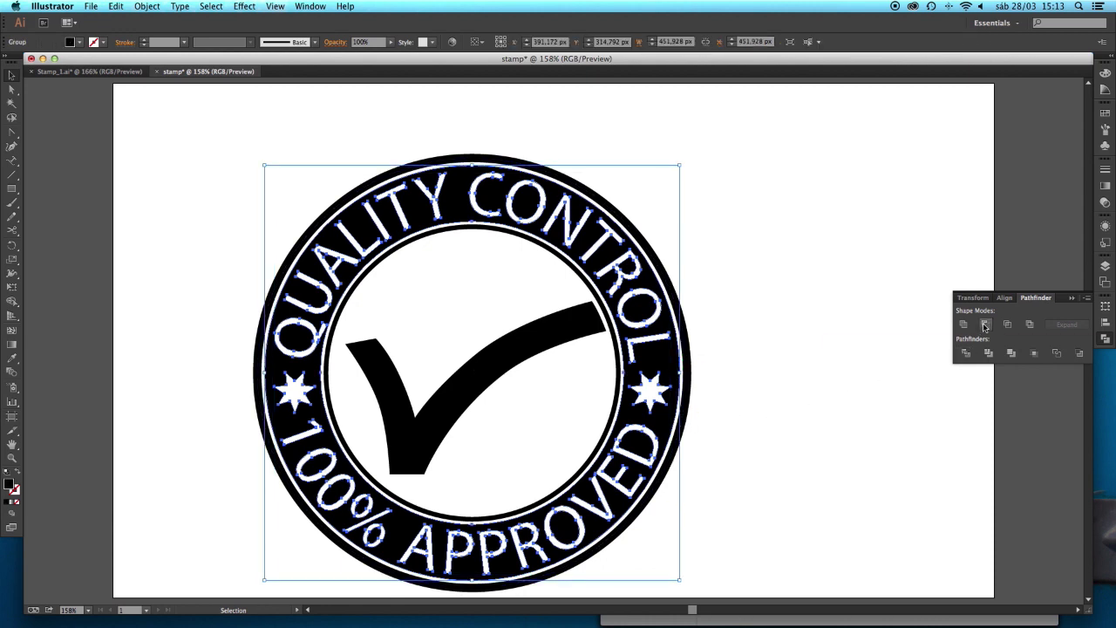
- Draw a green test rectangle to check the knockout, then delete it
{"action": "key", "text": "m"}
{"action": "left_click_drag", "start_coordinate": [207, 279], "coordinate": [780, 599]}
{"action": "left_click", "coordinate": [72, 42]}
{"action": "left_click", "coordinate": [56, 63]}
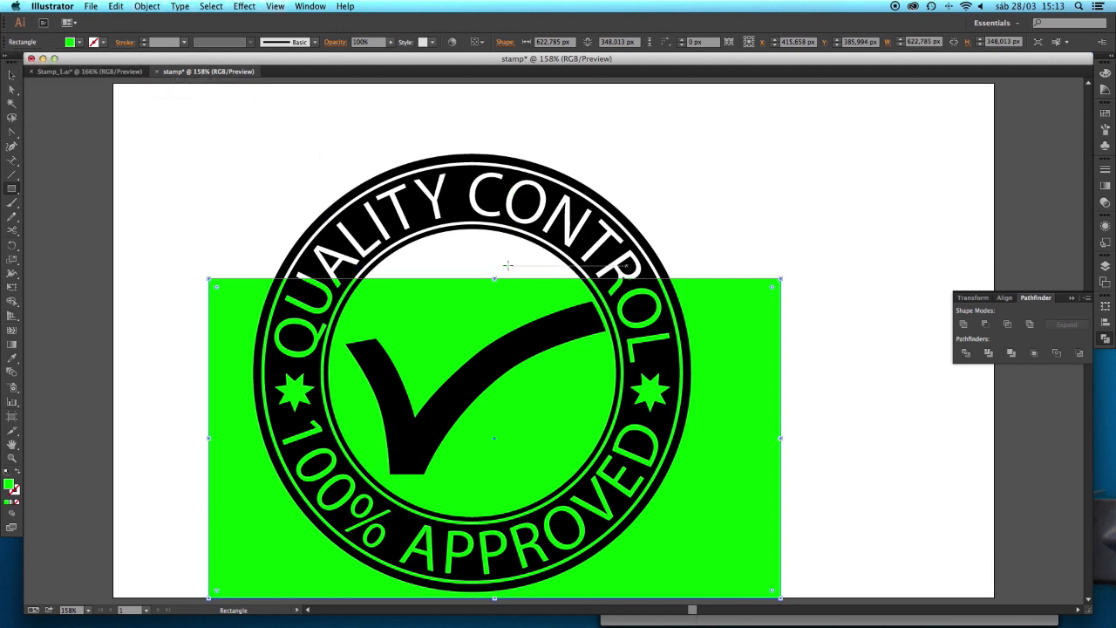
{"action": "left_click", "coordinate": [13, 75]}
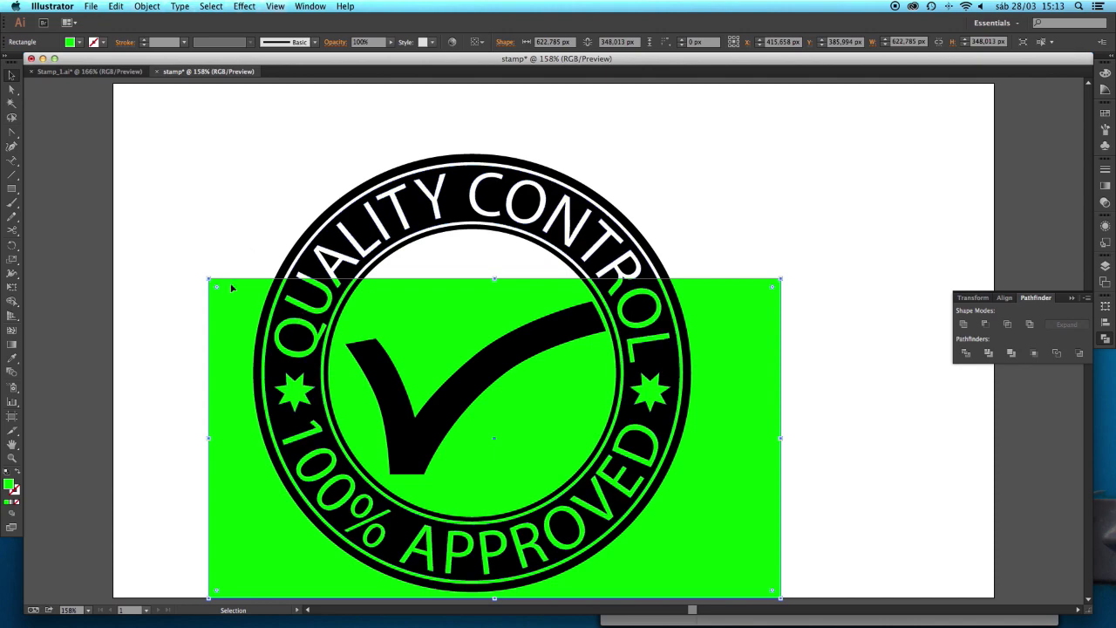
{"action": "key", "text": "Delete"}
- Select and deselect the whole stamp, then switch to the Stamp_1.ai document
{"action": "key", "text": "super+a"}
{"action": "key", "text": "a"}
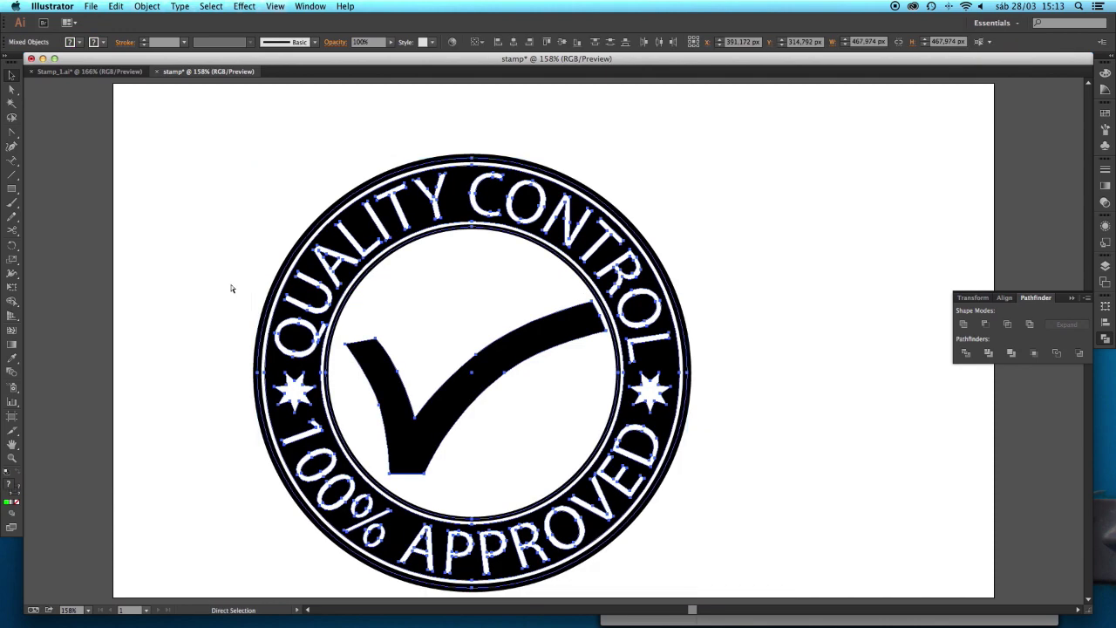
{"action": "key", "text": "v"}
{"action": "left_click", "coordinate": [547, 140]}
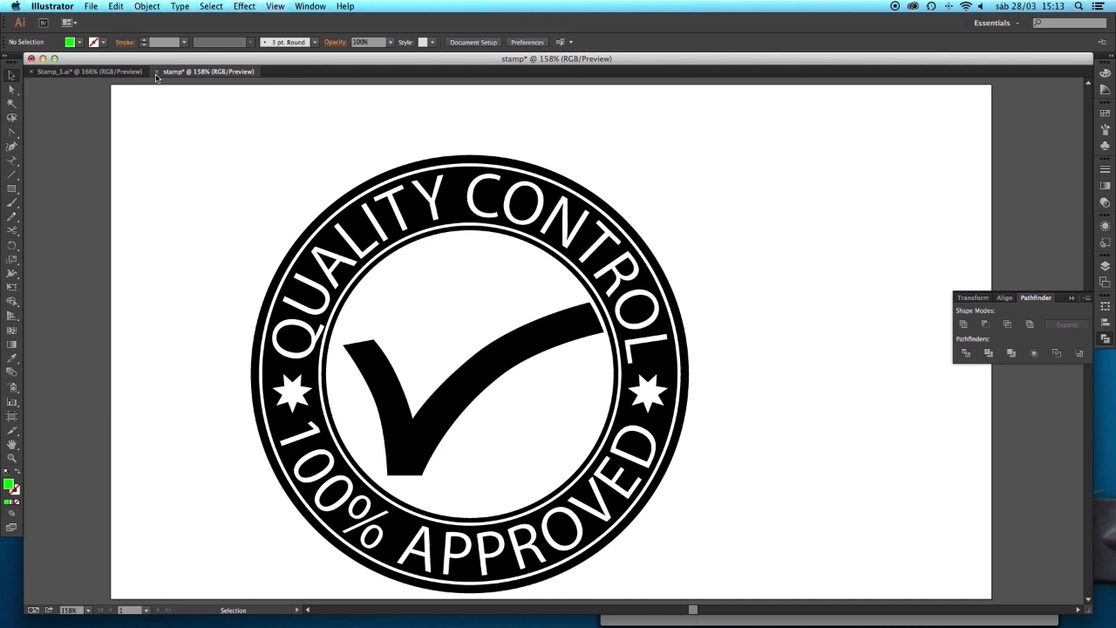
{"action": "left_click", "coordinate": [89, 72]}
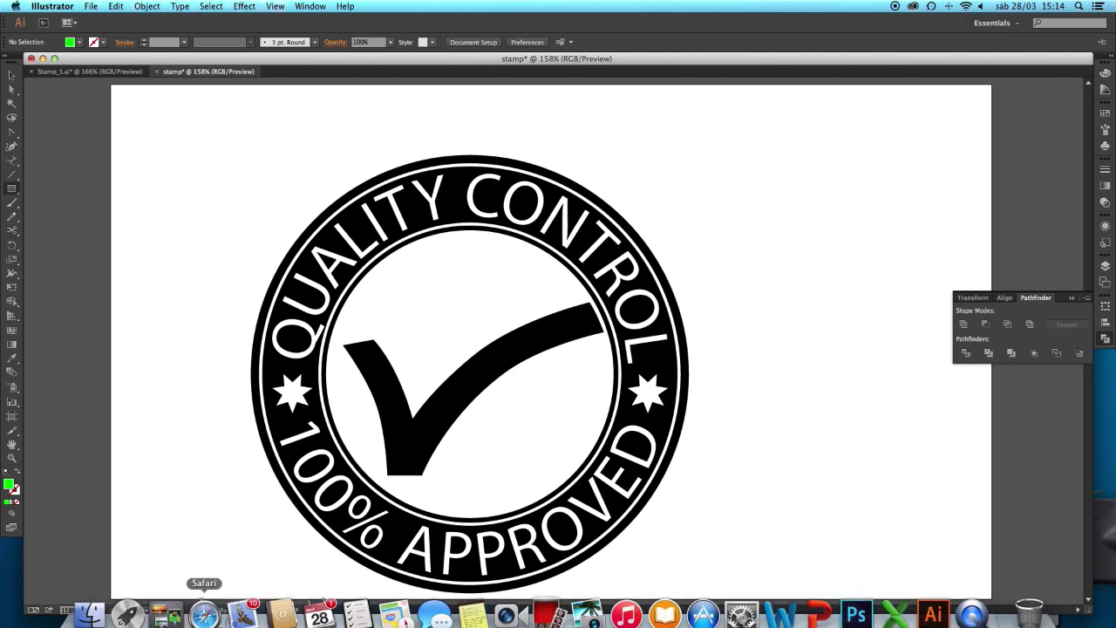
{"action": "left_click", "coordinate": [109, 603]}
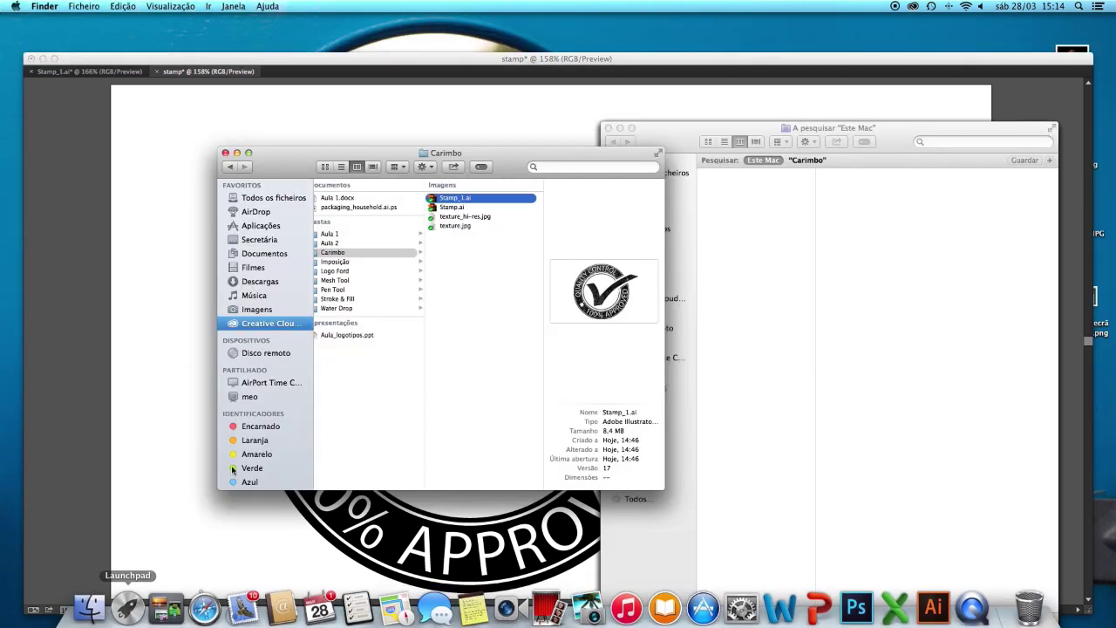
{"action": "left_click", "coordinate": [467, 217]}
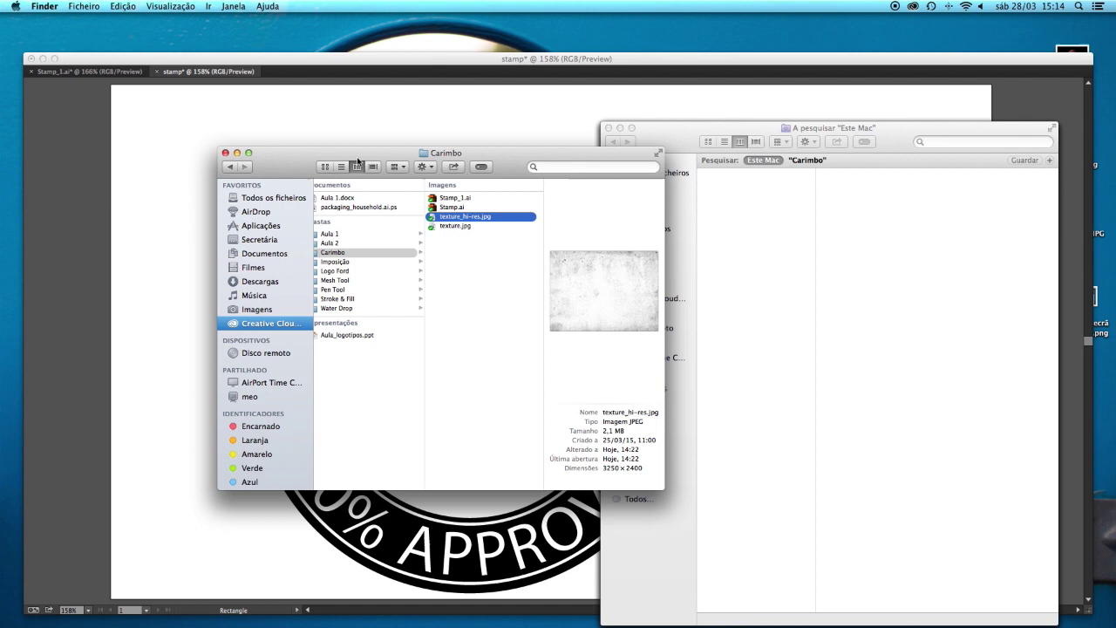
{"action": "left_click", "coordinate": [360, 126]}
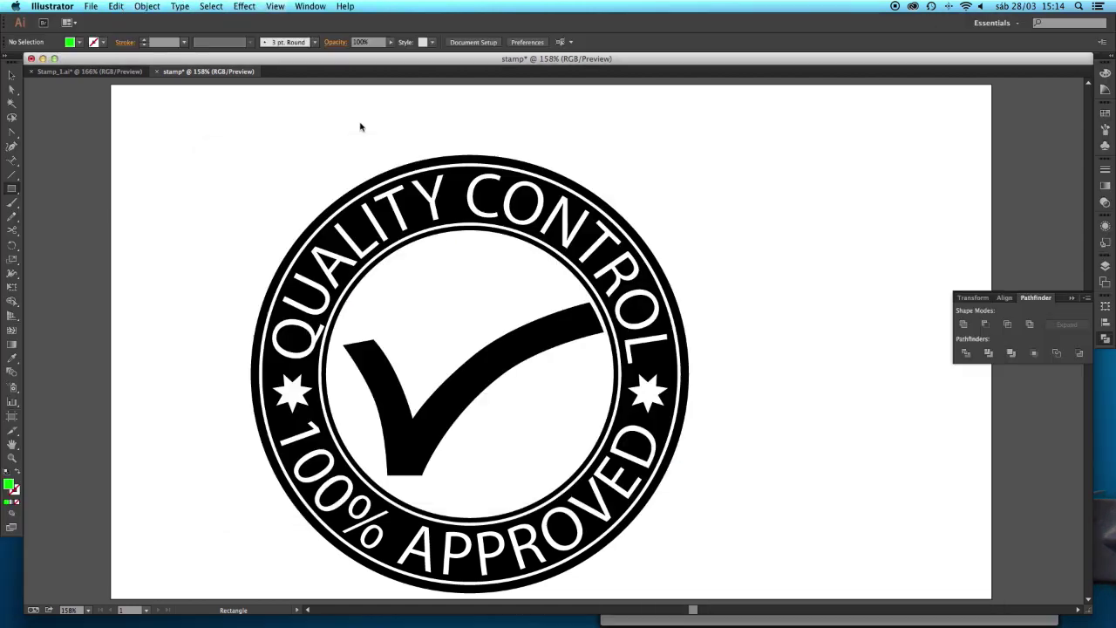
- Select the whole stamp group, make an opacity mask in Transparency, and enter mask editing
{"action": "key", "text": "v"}
{"action": "key", "text": "super+a"}
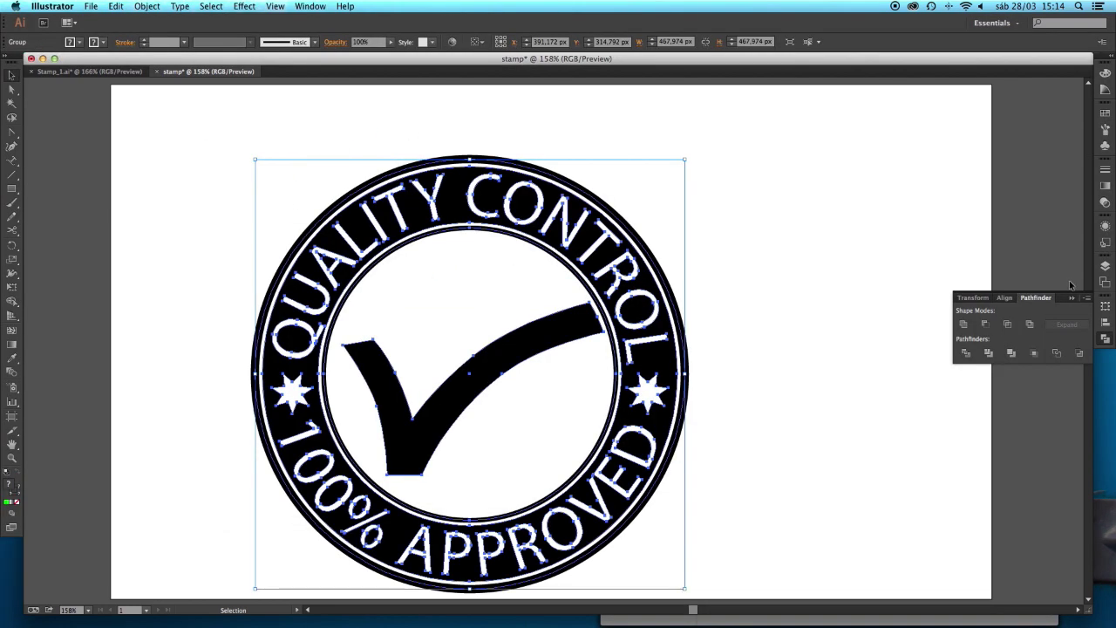
{"action": "left_click", "coordinate": [1105, 203]}
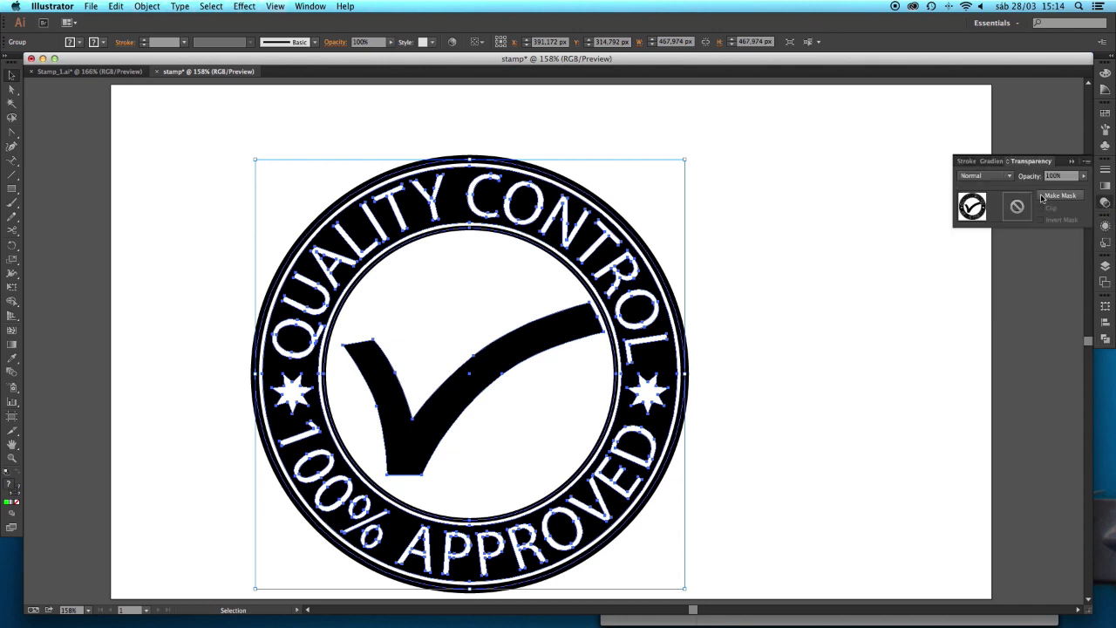
{"action": "left_click", "coordinate": [1059, 197]}
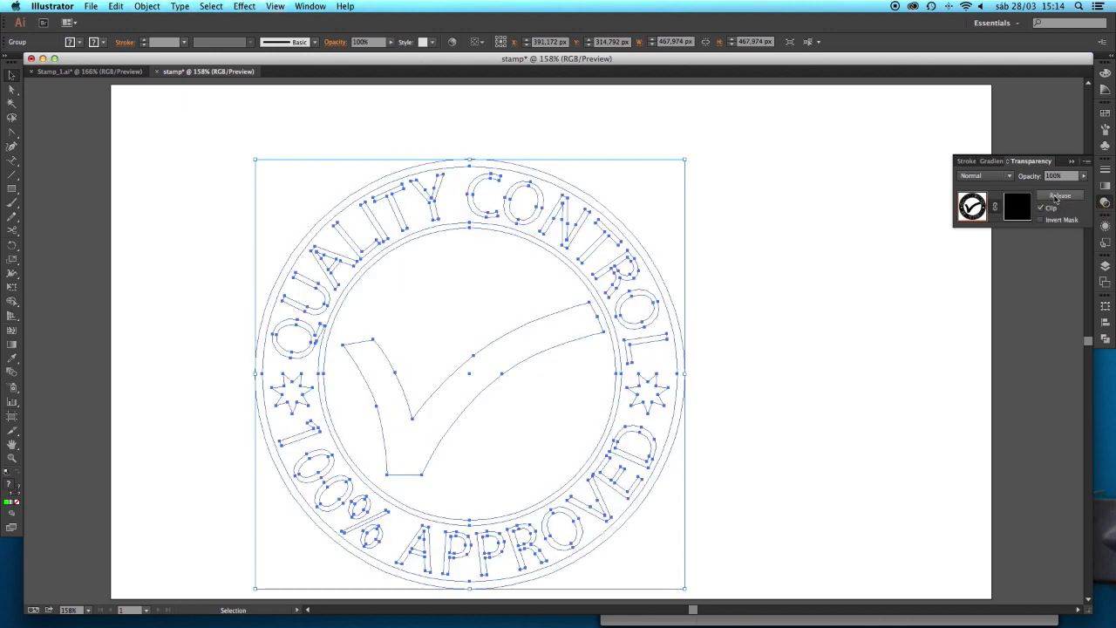
{"action": "left_click", "coordinate": [1021, 210]}
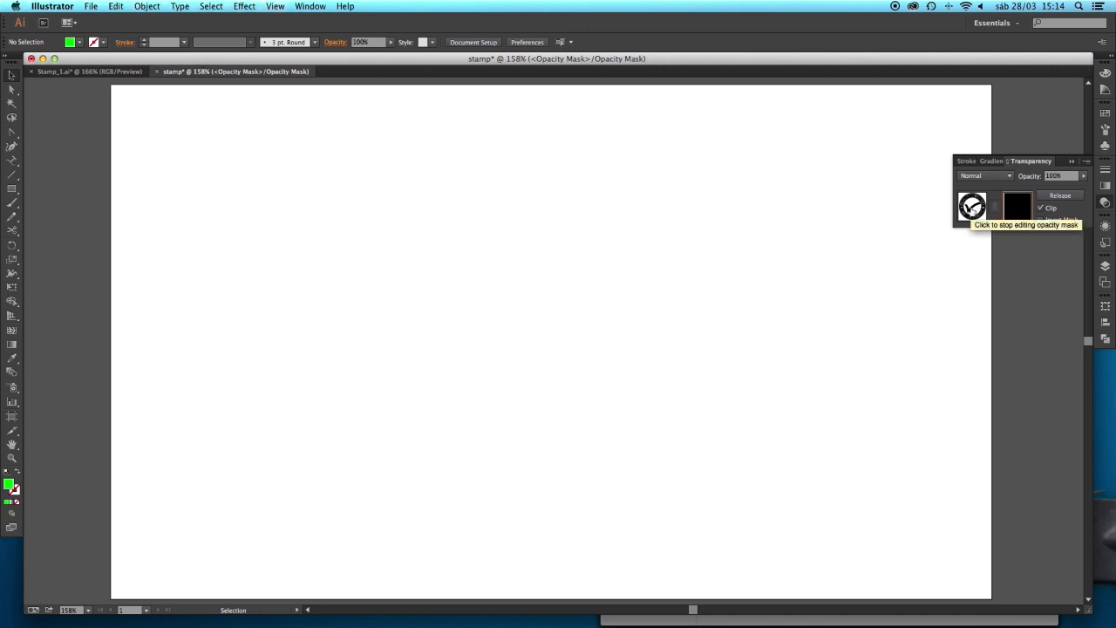
{"action": "left_click", "coordinate": [974, 207]}
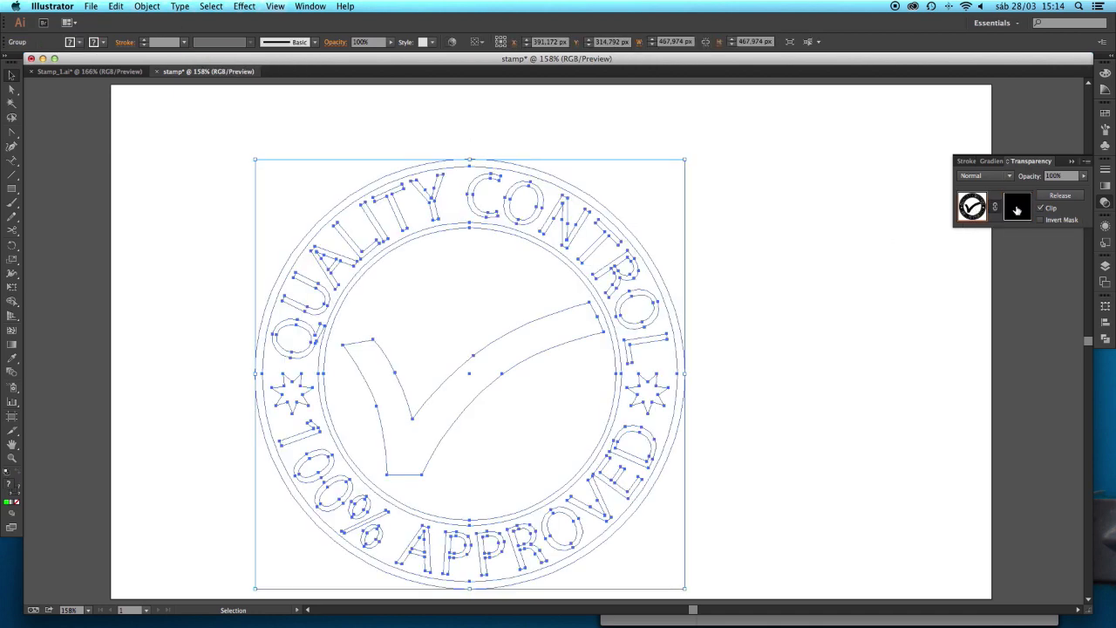
{"action": "left_click", "coordinate": [1017, 210]}
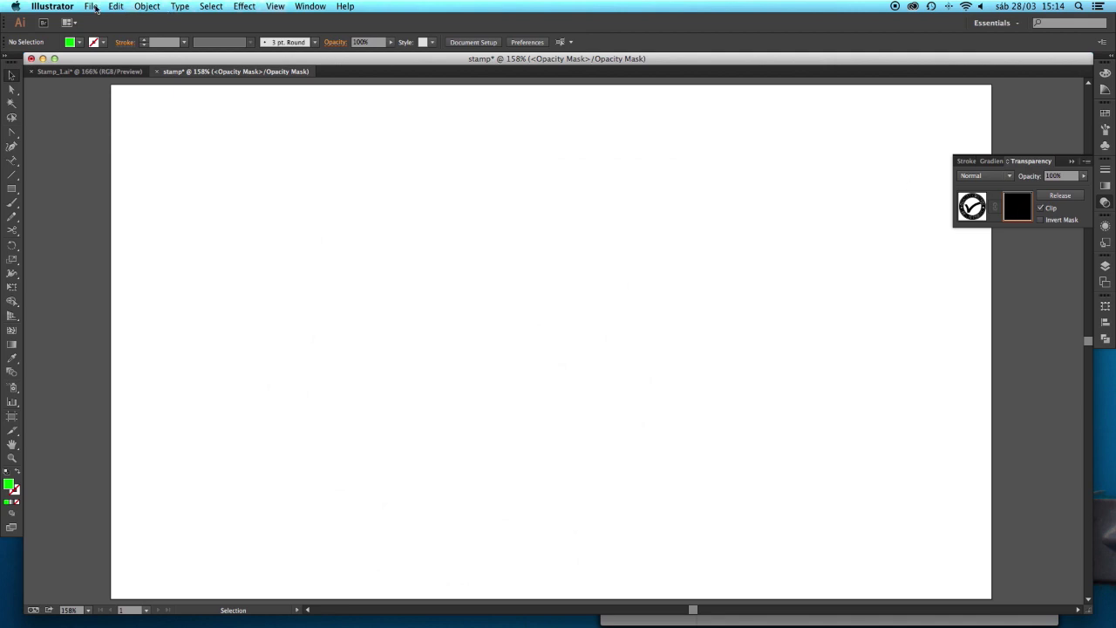
{"action": "left_click", "coordinate": [91, 7]}
- Place texture_hi-res.jpg into the stamp's opacity mask and position it over the stamp
{"action": "left_click", "coordinate": [123, 179]}
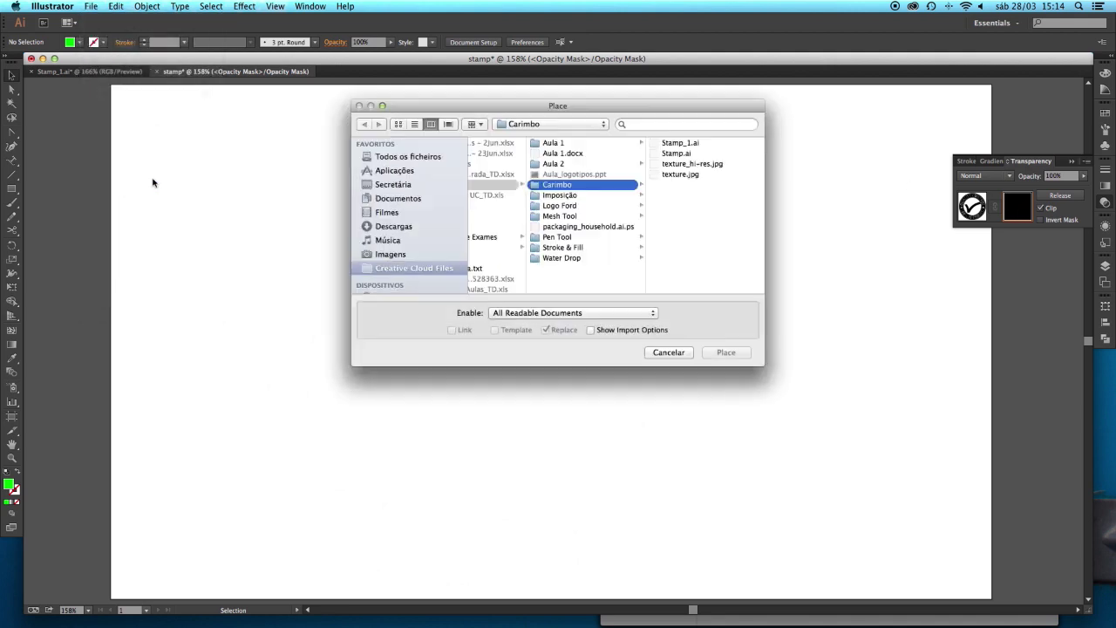
{"action": "left_click", "coordinate": [680, 163]}
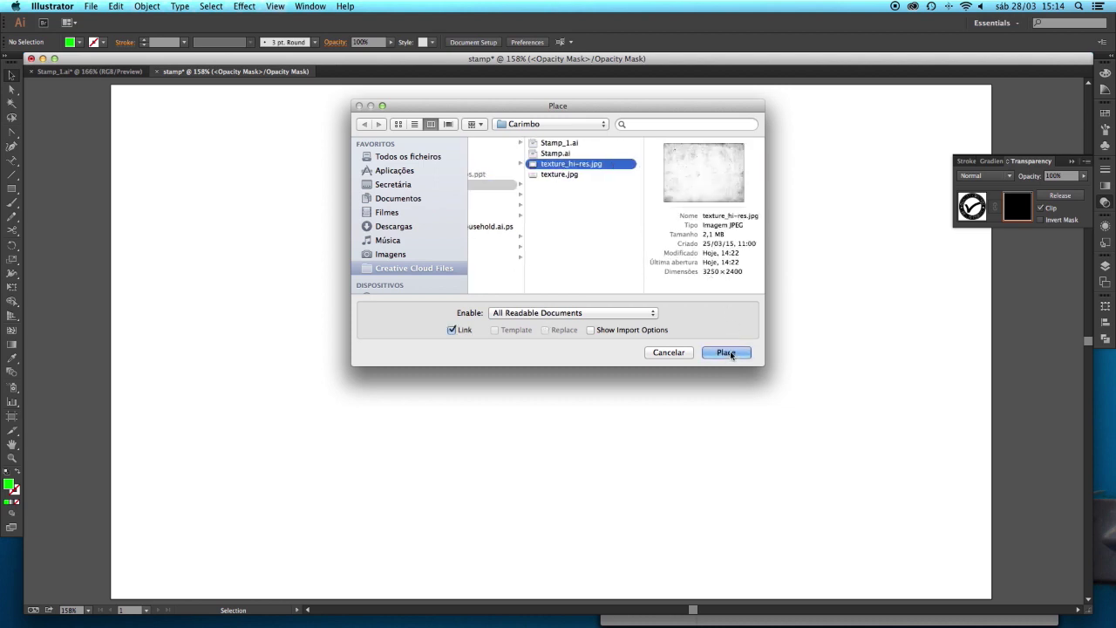
{"action": "left_click", "coordinate": [728, 353]}
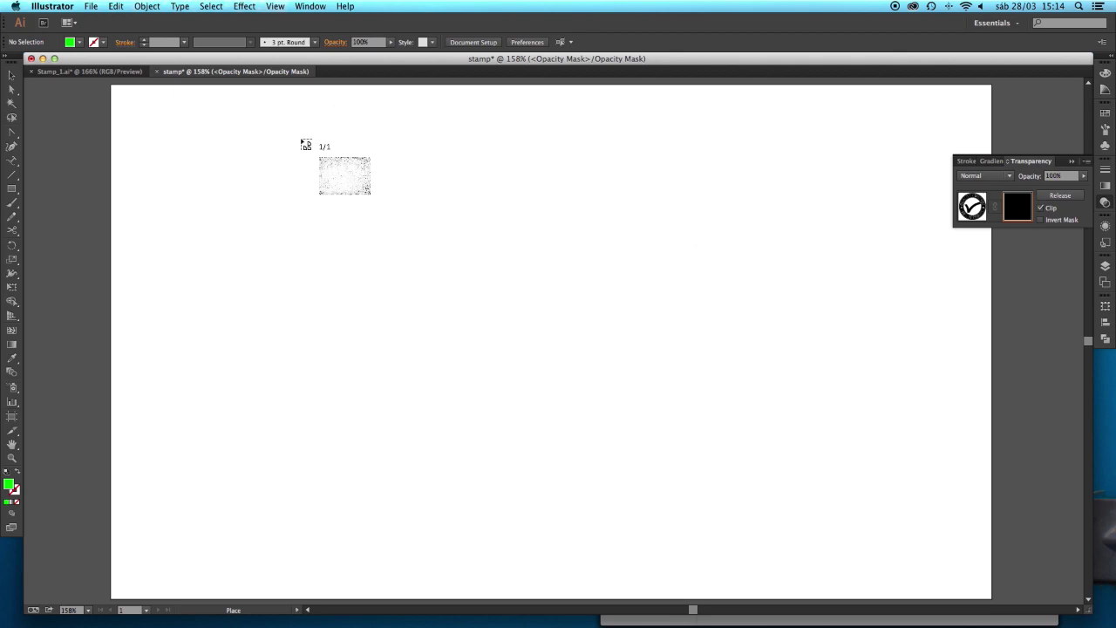
{"action": "left_click", "coordinate": [230, 119]}
{"action": "mouse_move", "coordinate": [327, 146]}
{"action": "left_mouse_down"}
{"action": "mouse_move", "coordinate": [281, 158]}
{"action": "mouse_move", "coordinate": [306, 184]}
{"action": "mouse_move", "coordinate": [317, 169]}
{"action": "mouse_move", "coordinate": [306, 162]}
{"action": "mouse_move", "coordinate": [328, 157]}
{"action": "left_mouse_up"}
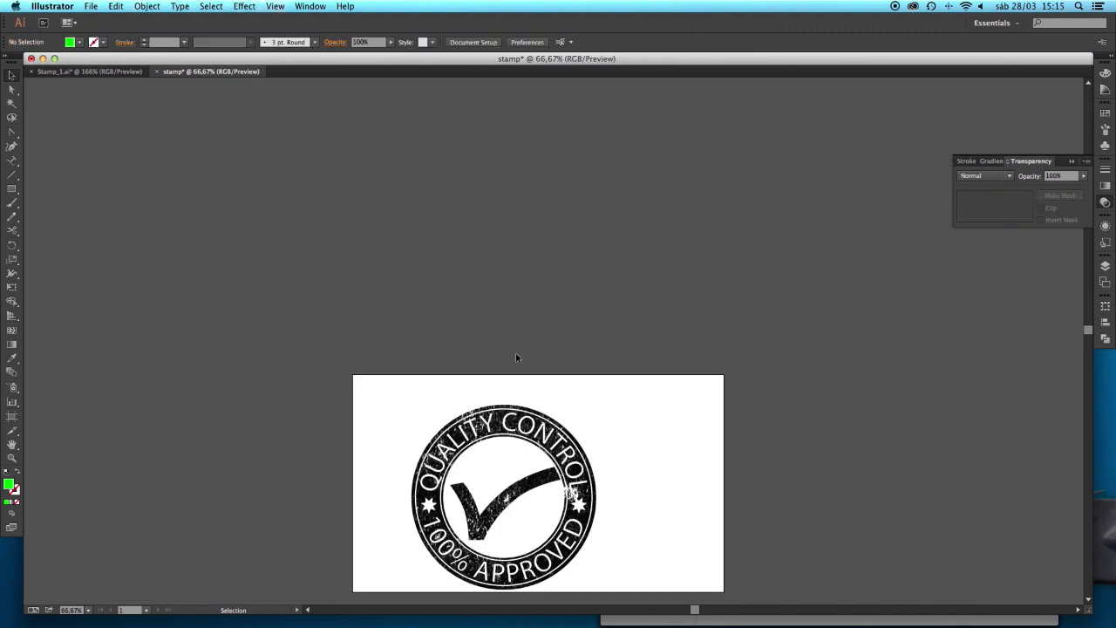
{"action": "left_click", "coordinate": [11, 189]}
{"action": "left_click_drag", "start_coordinate": [399, 482], "coordinate": [650, 596]}
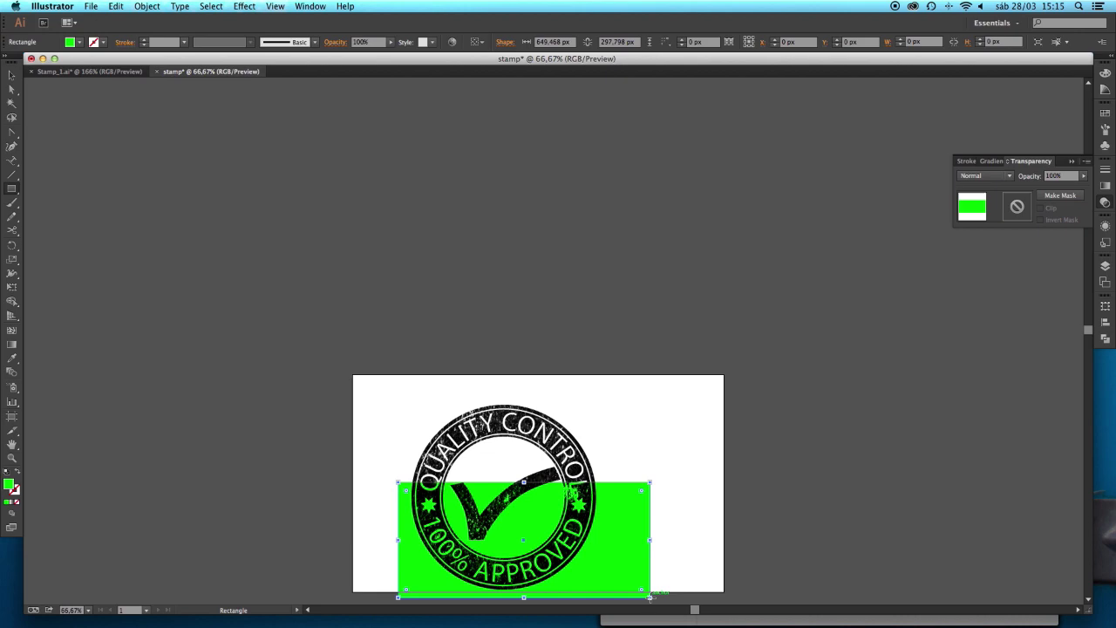
{"action": "key", "text": "v"}
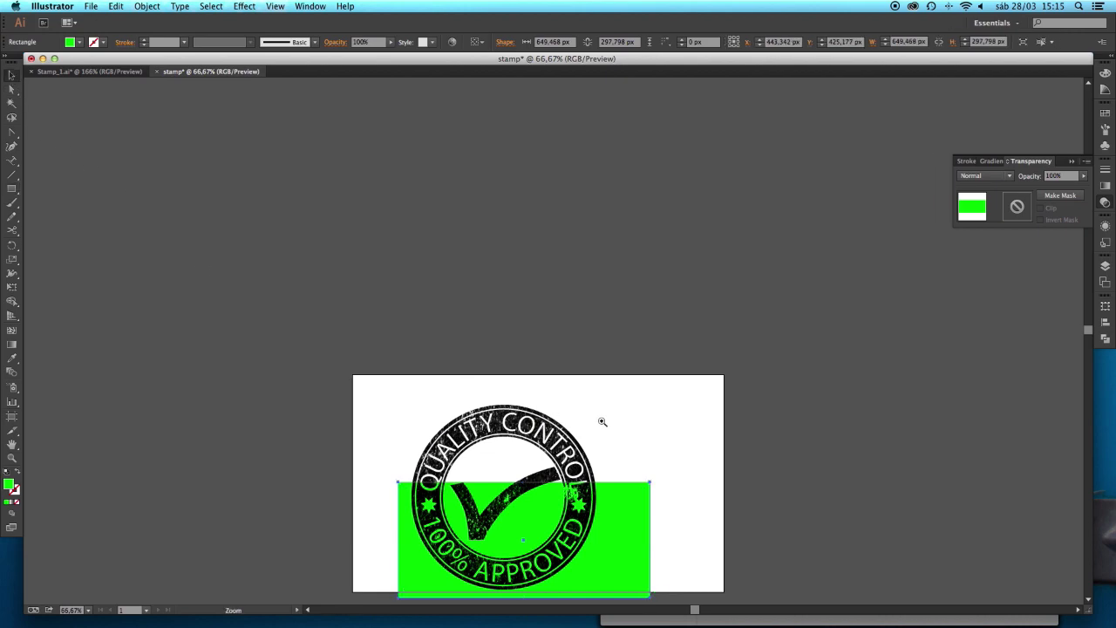
{"action": "scroll", "coordinate": [601, 352], "scroll_direction": "up", "scroll_amount": 3}
{"action": "left_click_drag", "start_coordinate": [864, 359], "coordinate": [857, 225]}
{"action": "scroll", "coordinate": [857, 225], "scroll_direction": "down", "scroll_amount": 5}
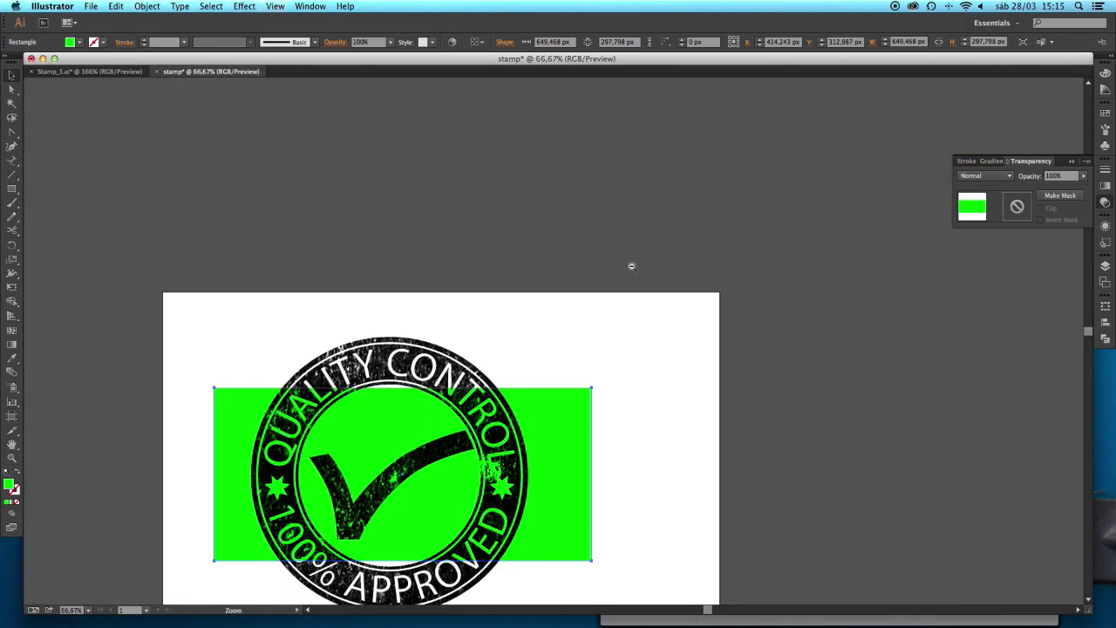
{"action": "left_click_drag", "start_coordinate": [466, 532], "coordinate": [487, 578]}
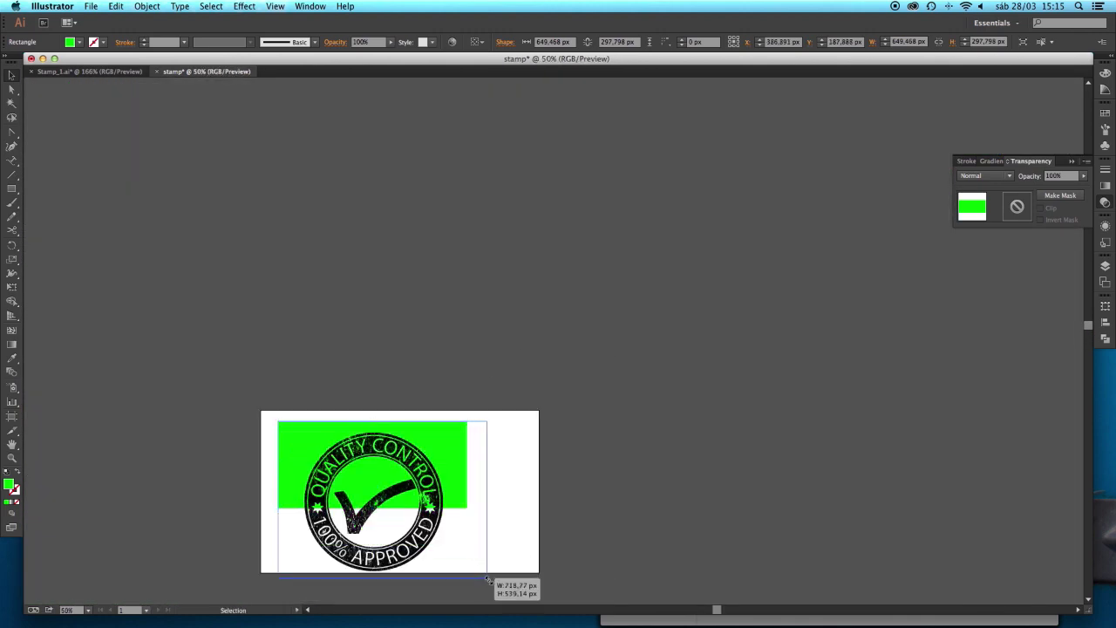
{"action": "left_click", "coordinate": [250, 197]}
{"action": "left_click", "coordinate": [454, 440]}
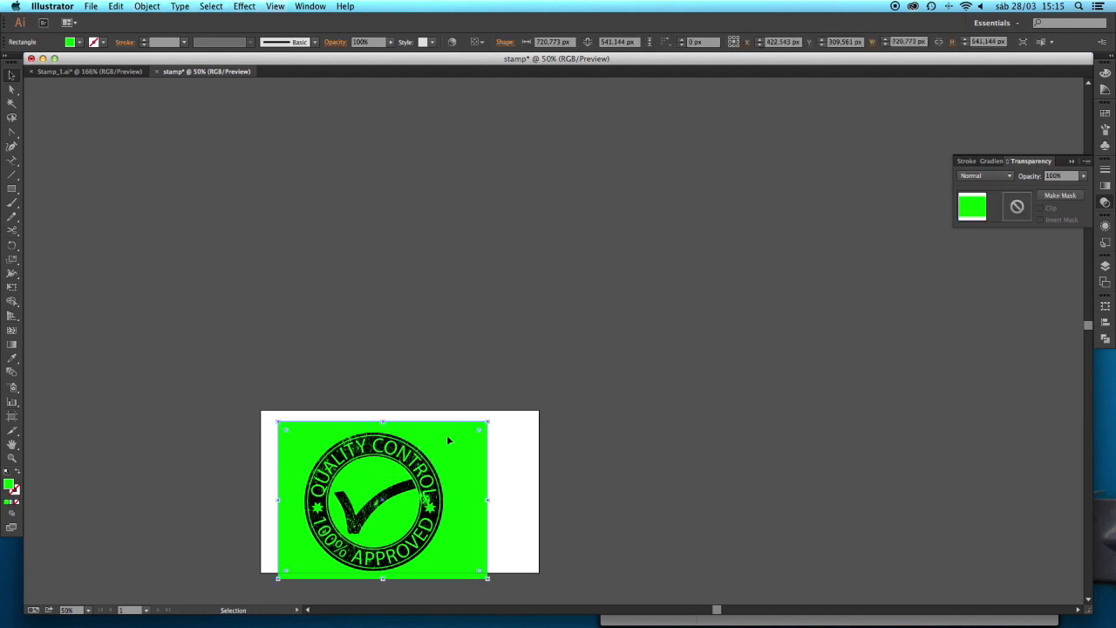
{"action": "key", "text": "Delete"}
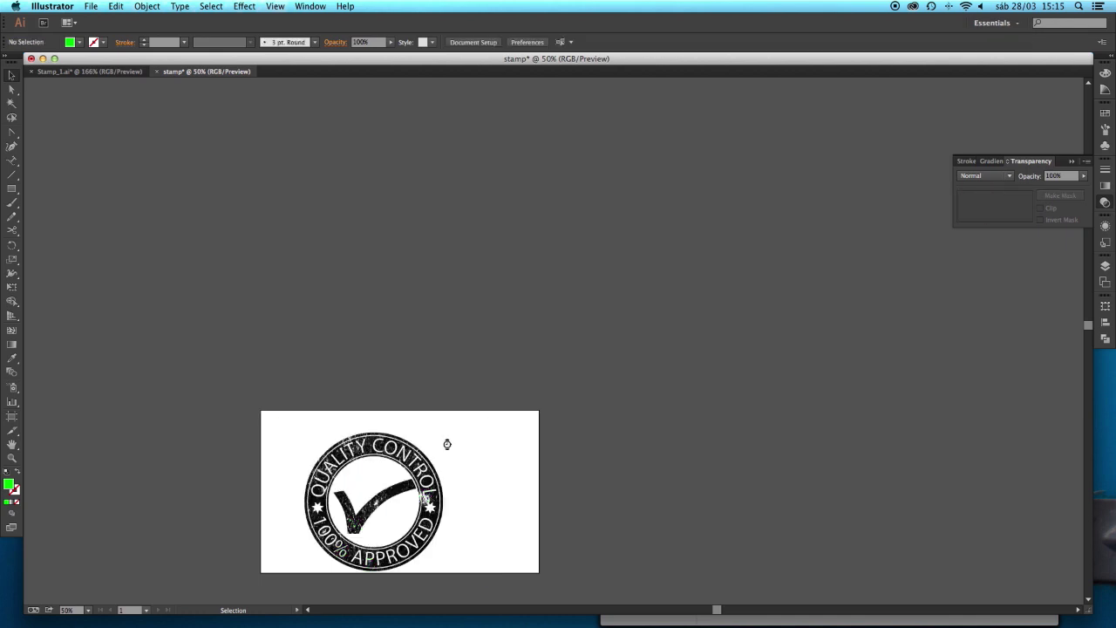